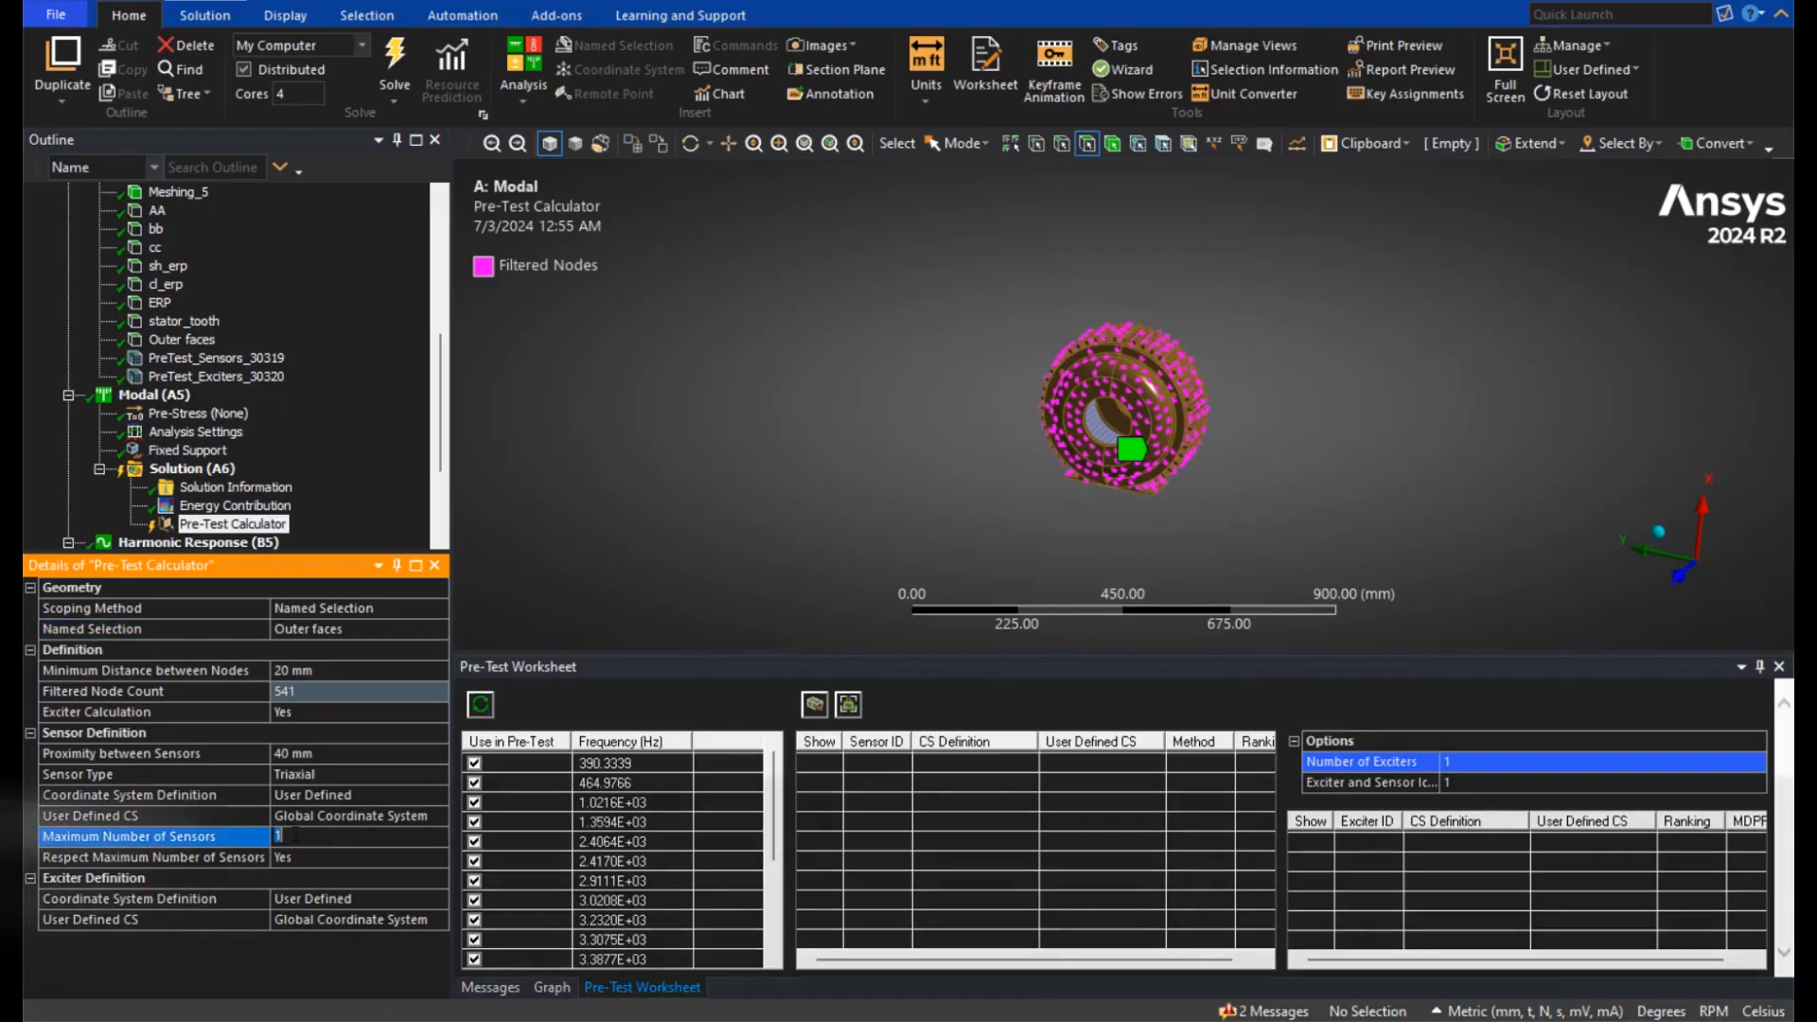
# Generate the Pre-Test Calculator sensor and exciter locations, then hide sensor 121672 from the display.
pyautogui.rightClick(330, 526)
pyautogui.click(386, 558)
pyautogui.write('24')
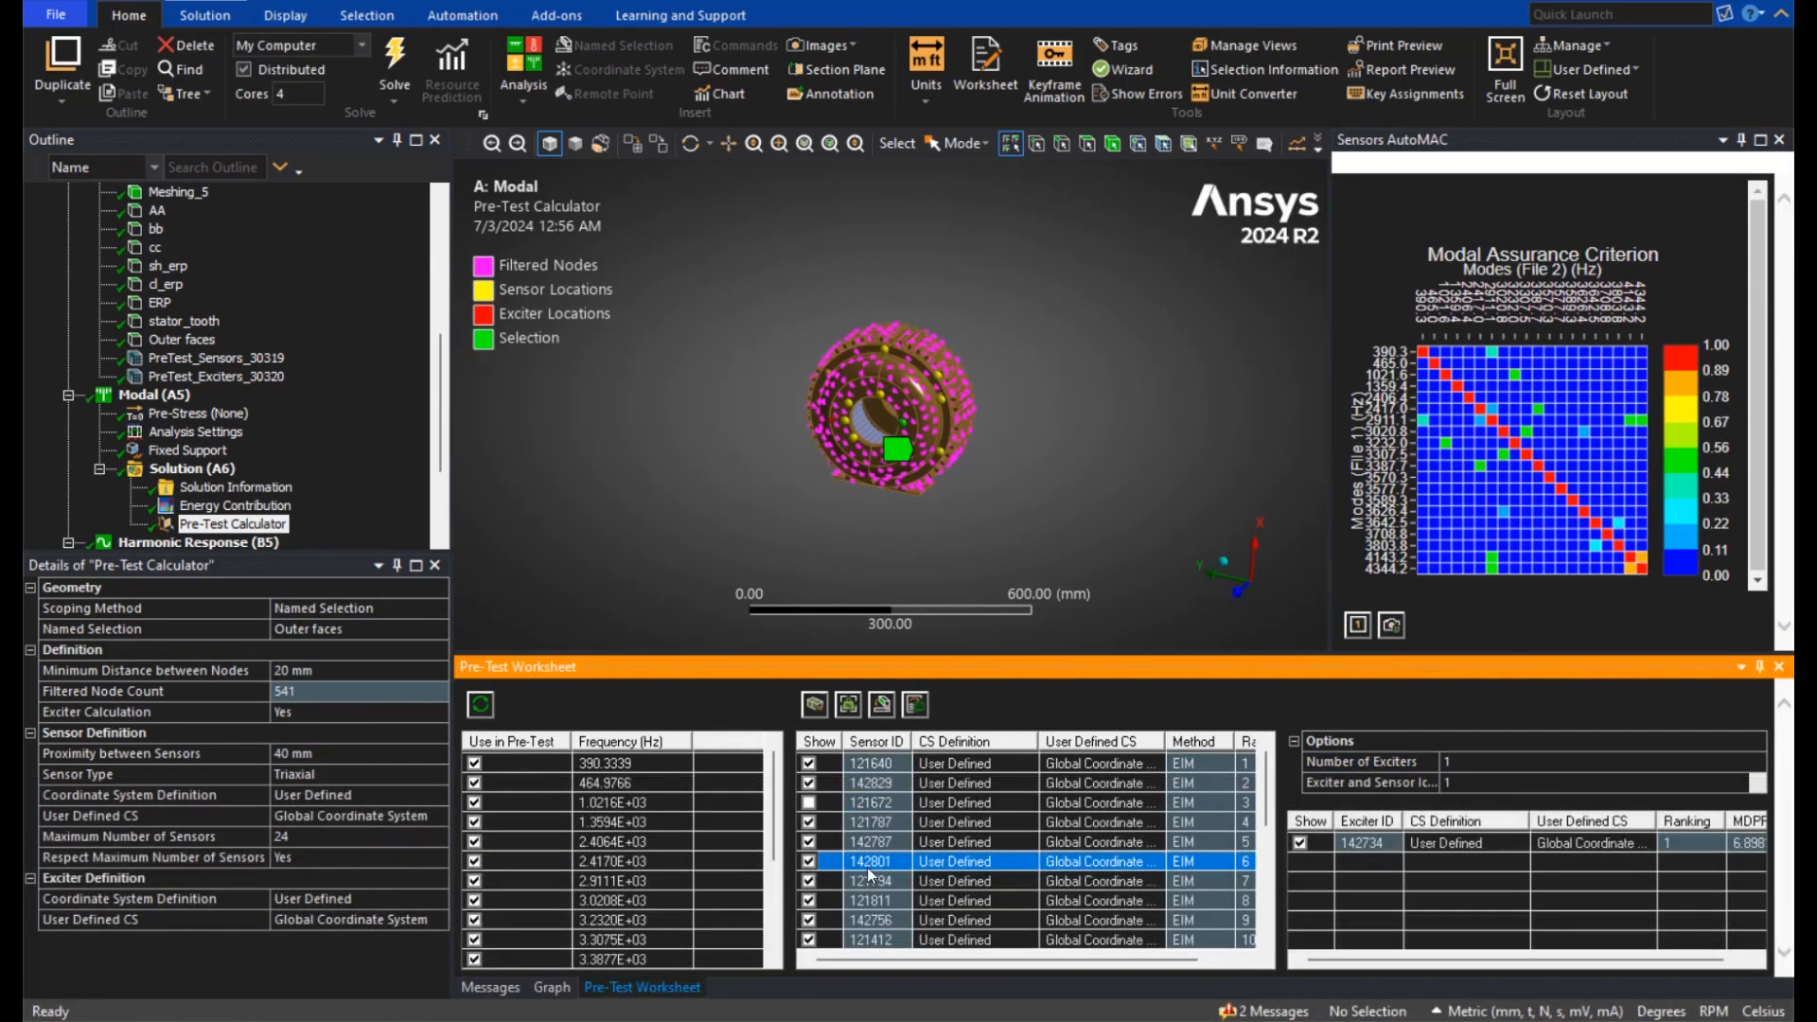
pyautogui.click(809, 803)
pyautogui.click(870, 764)
pyautogui.scroll(3, 992, 514)
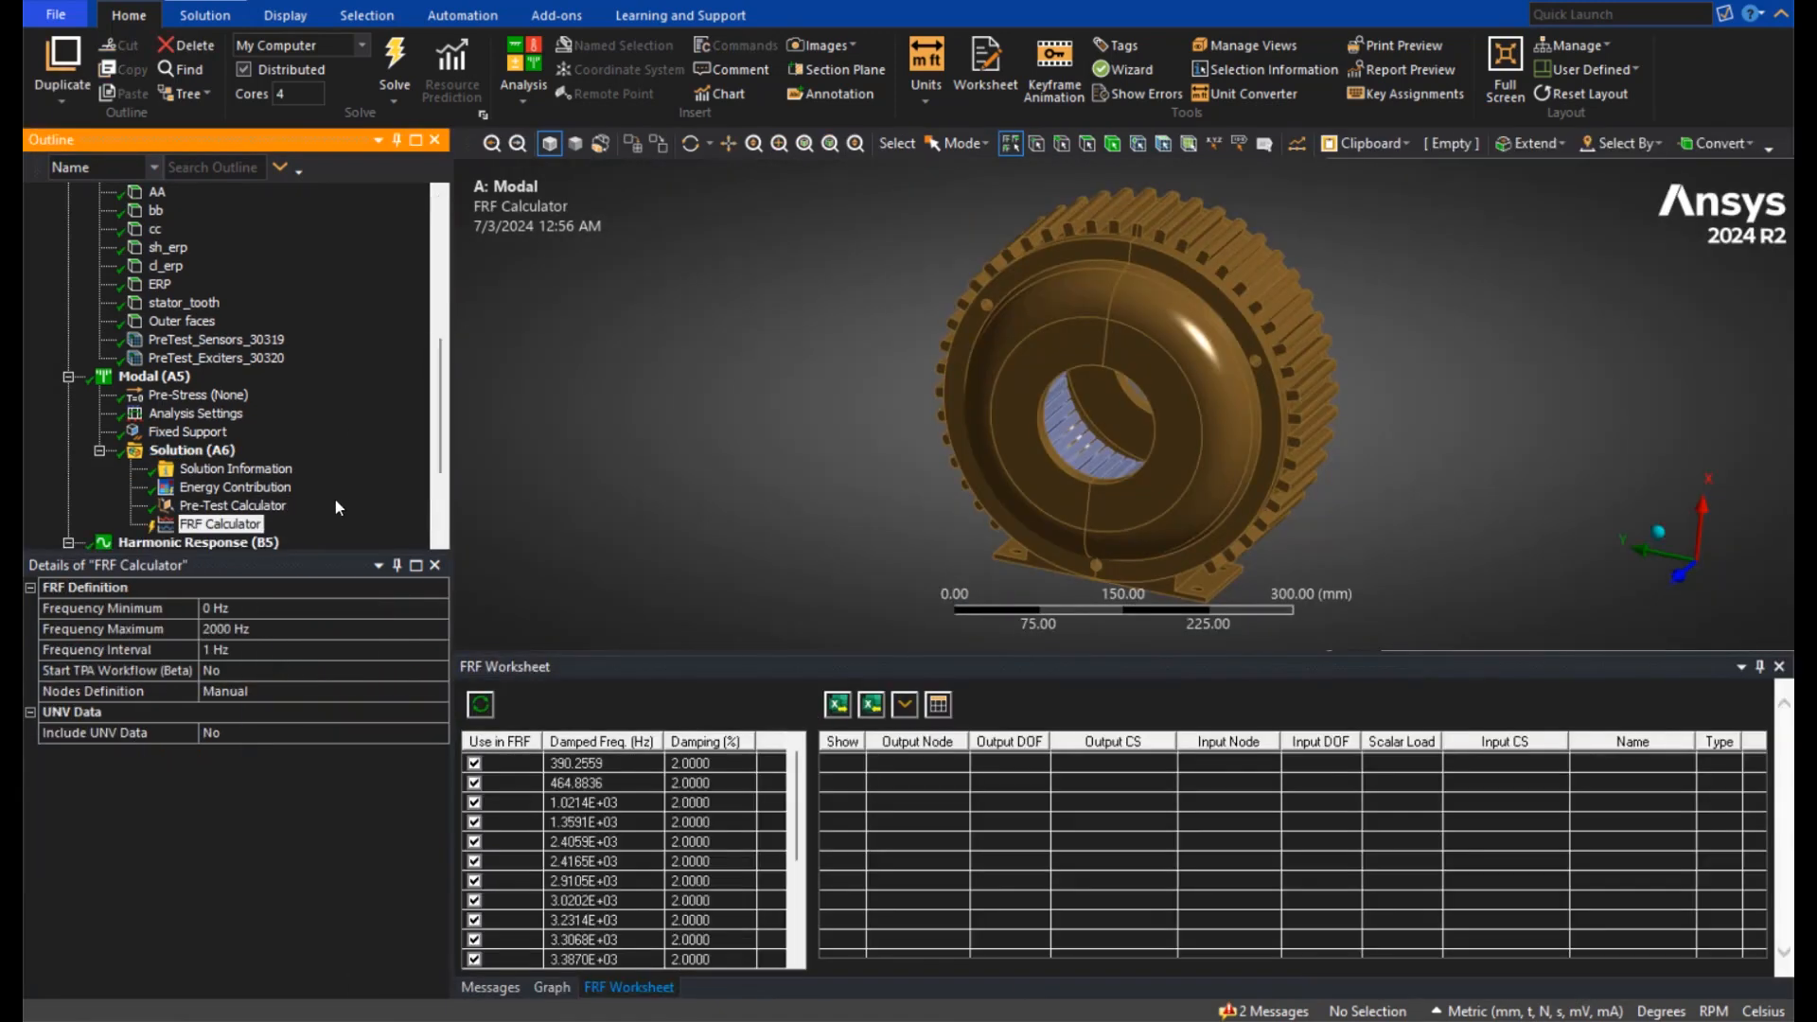
# Set the frequency interval to 100 Hz and add three response pairs UX/FX, UY/FY and UZ/FZ.
pyautogui.click(257, 648)
pyautogui.write('100')
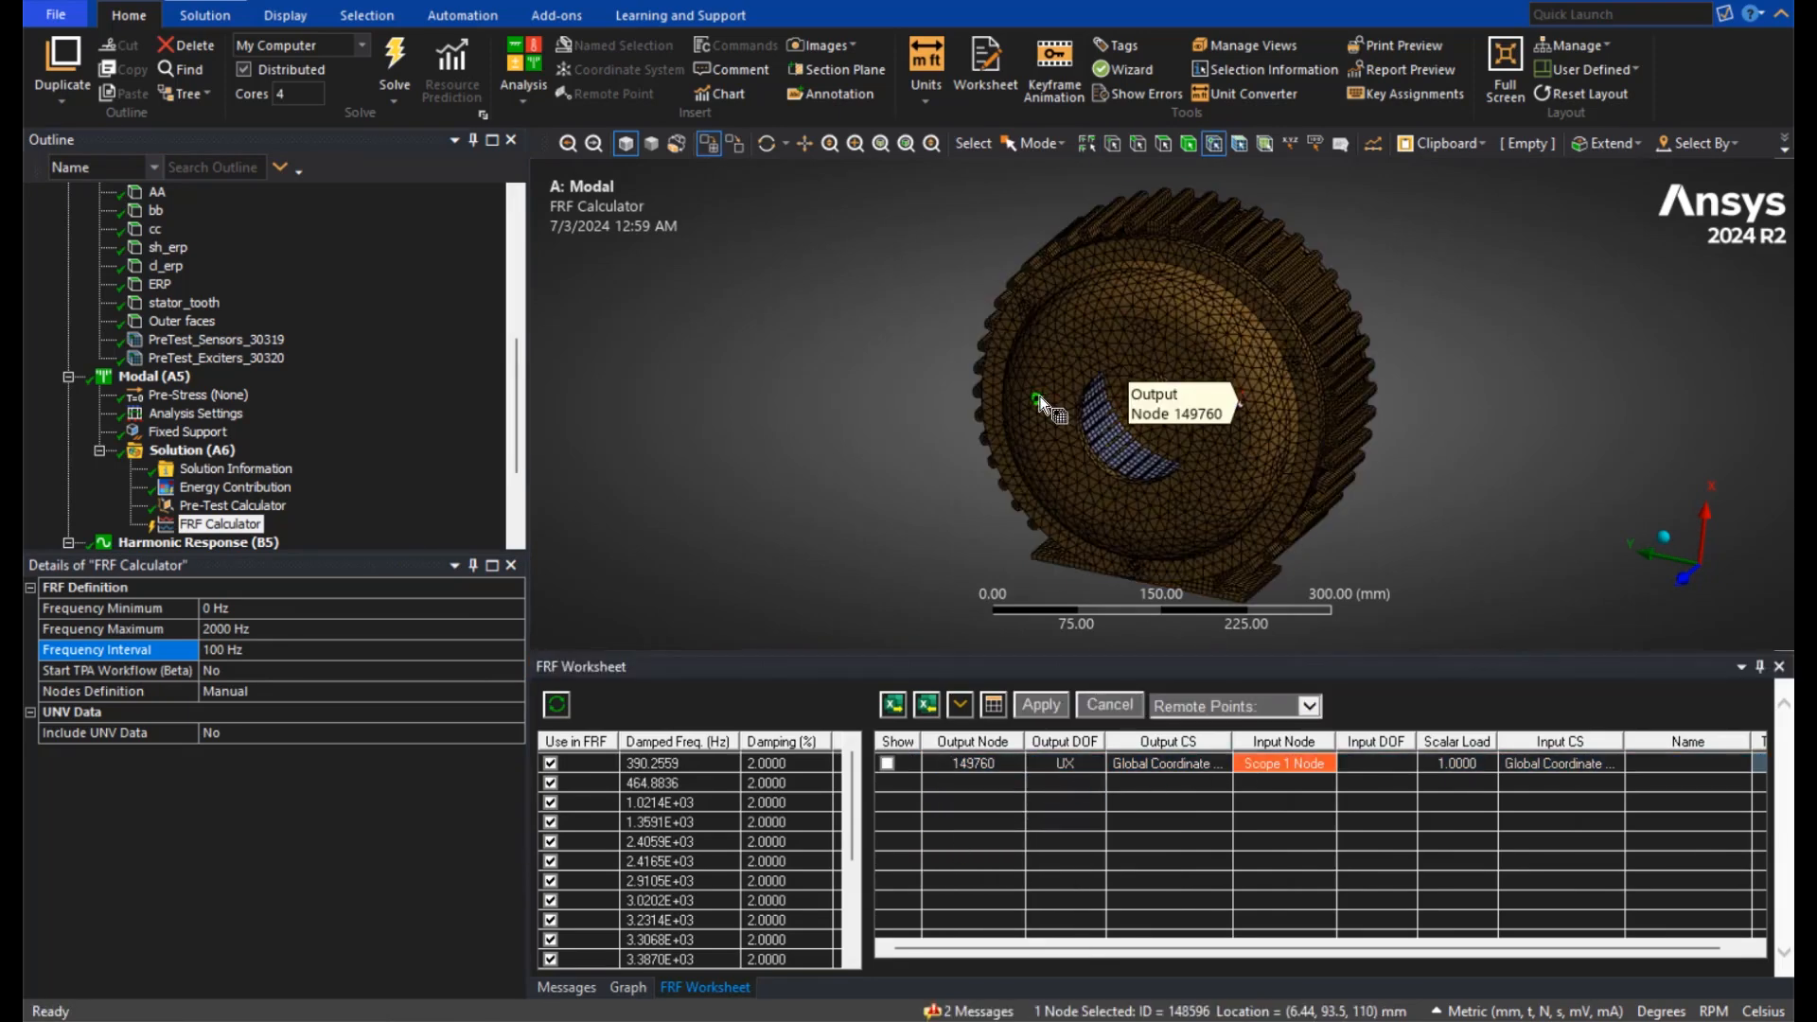
pyautogui.rightClick(911, 761)
pyautogui.click(977, 852)
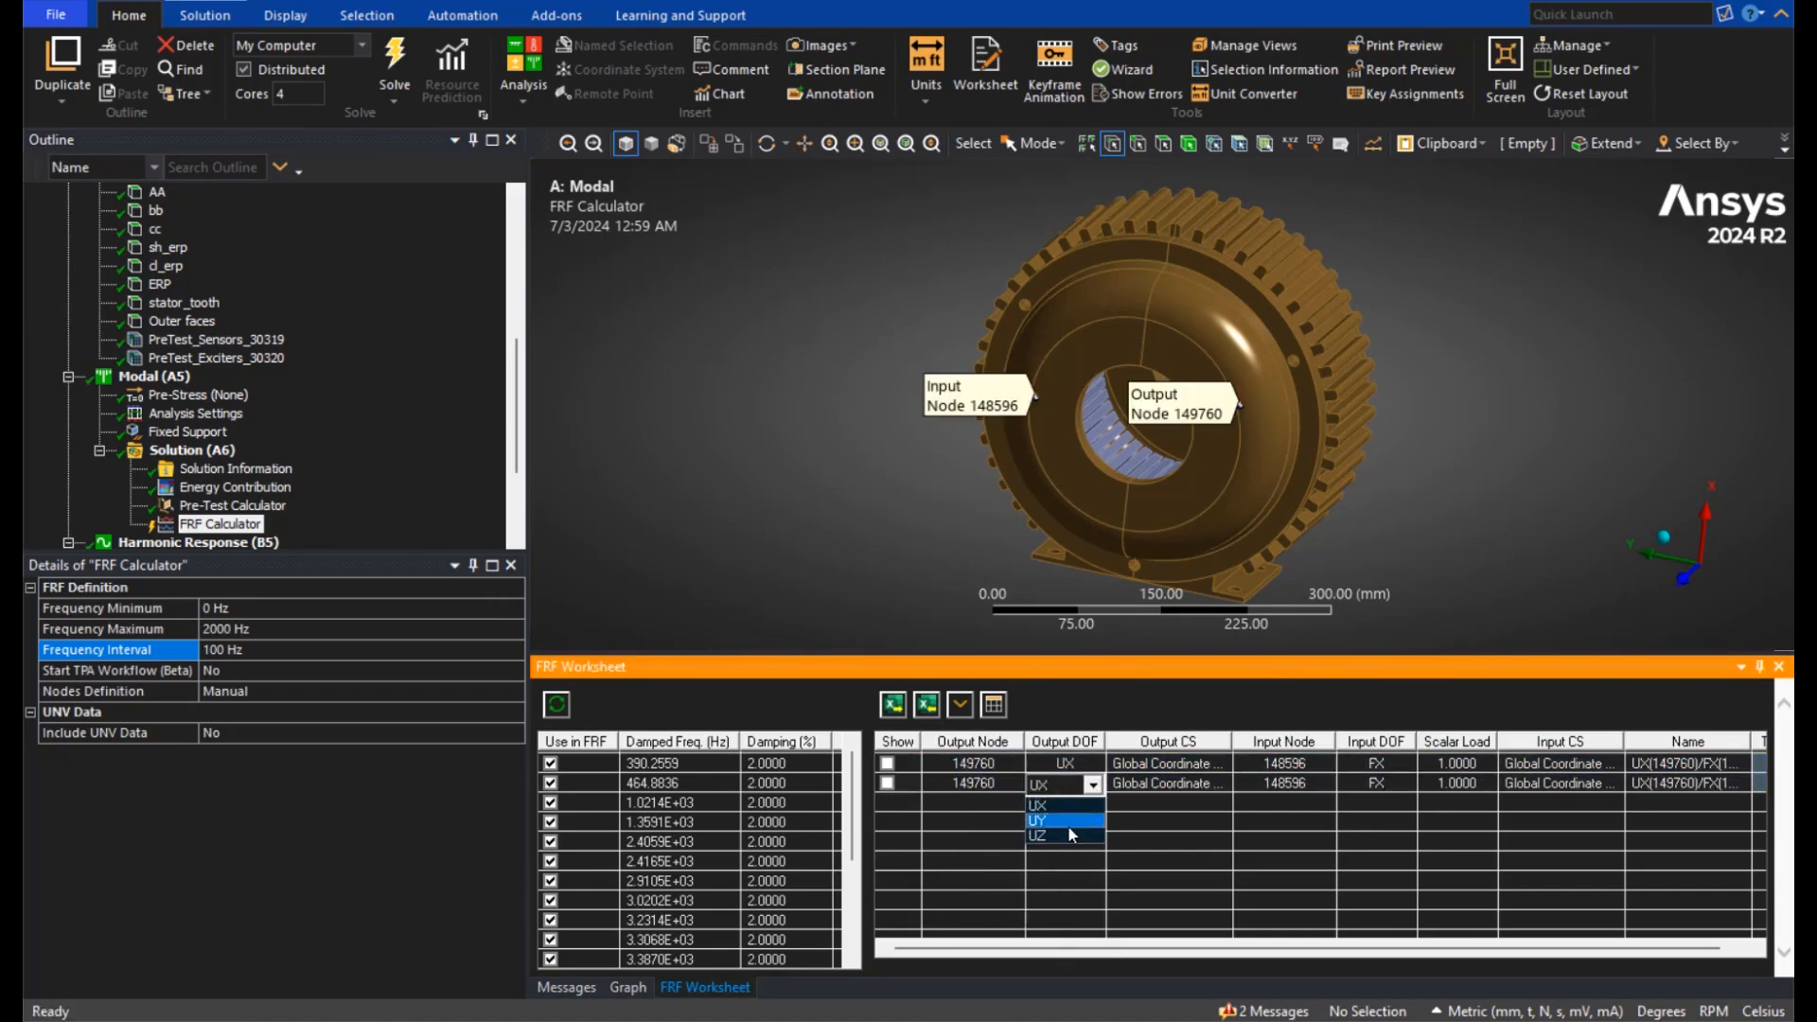
pyautogui.rightClick(930, 782)
pyautogui.click(978, 854)
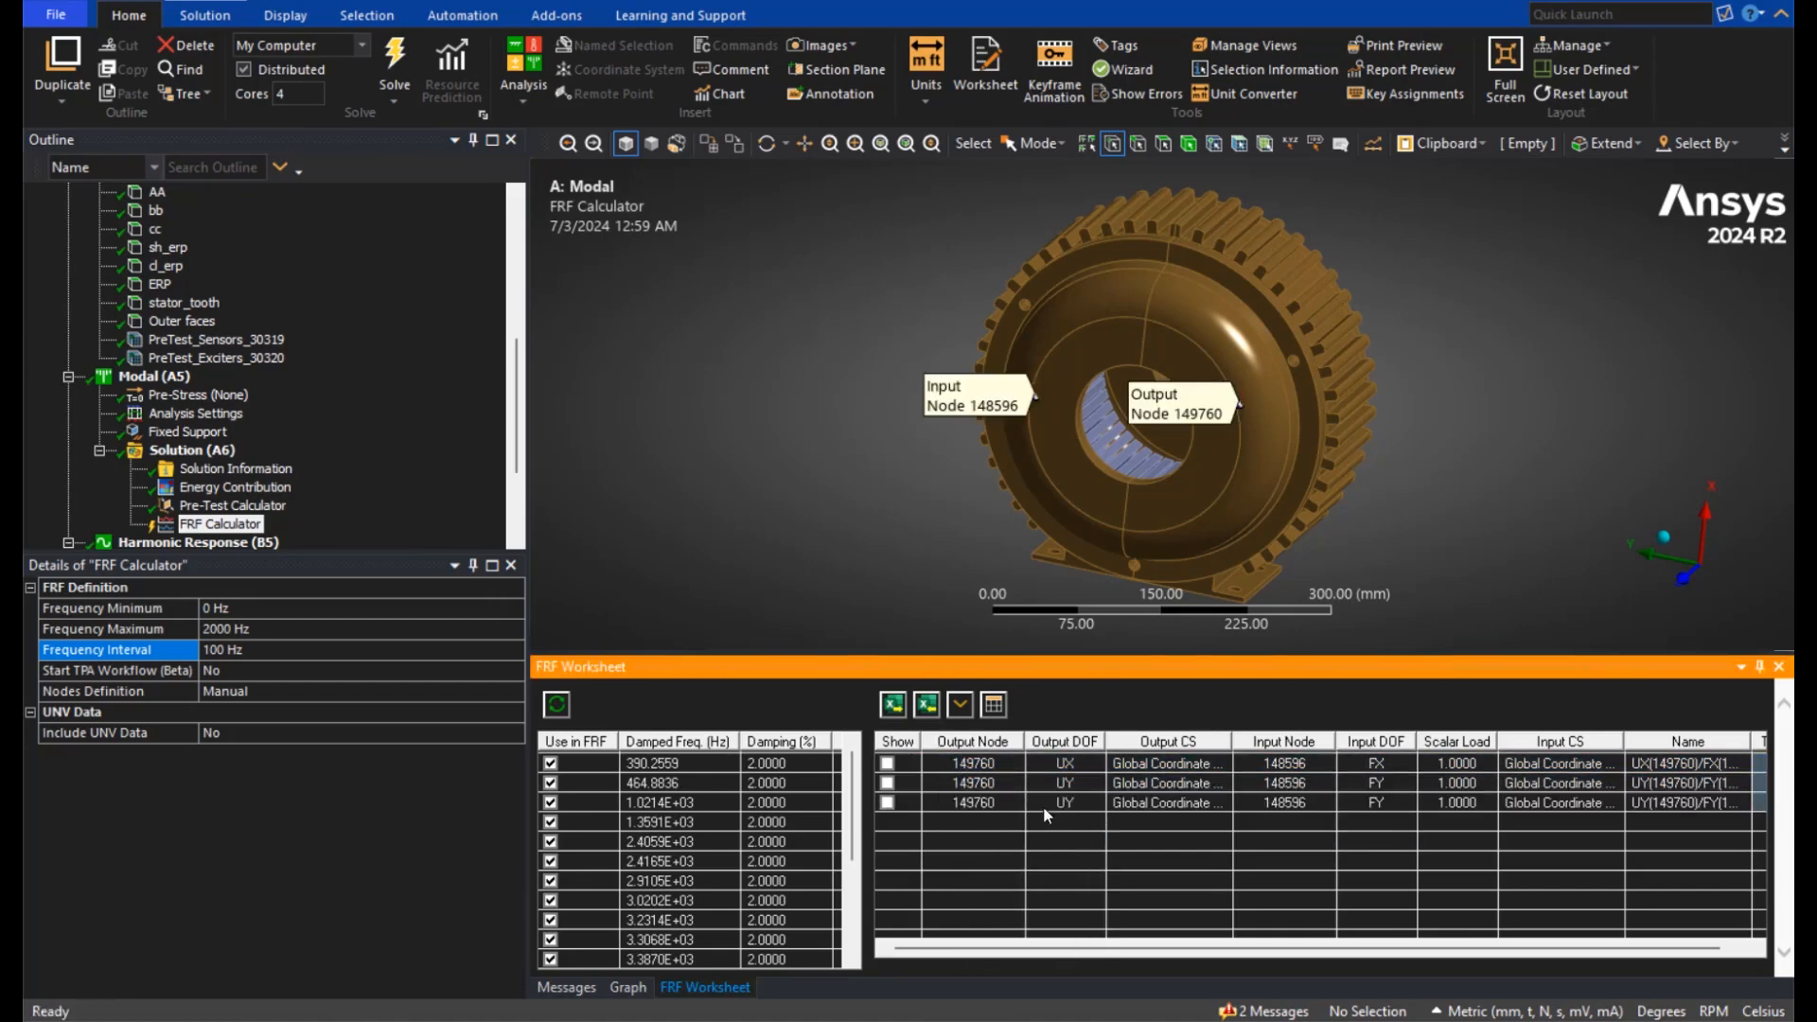
pyautogui.click(1374, 804)
pyautogui.click(1348, 857)
# Show node labels for all three pairs and generate the FRF magnitude and phase plots.
pyautogui.moveTo(895, 765); pyautogui.dragTo(921, 805)
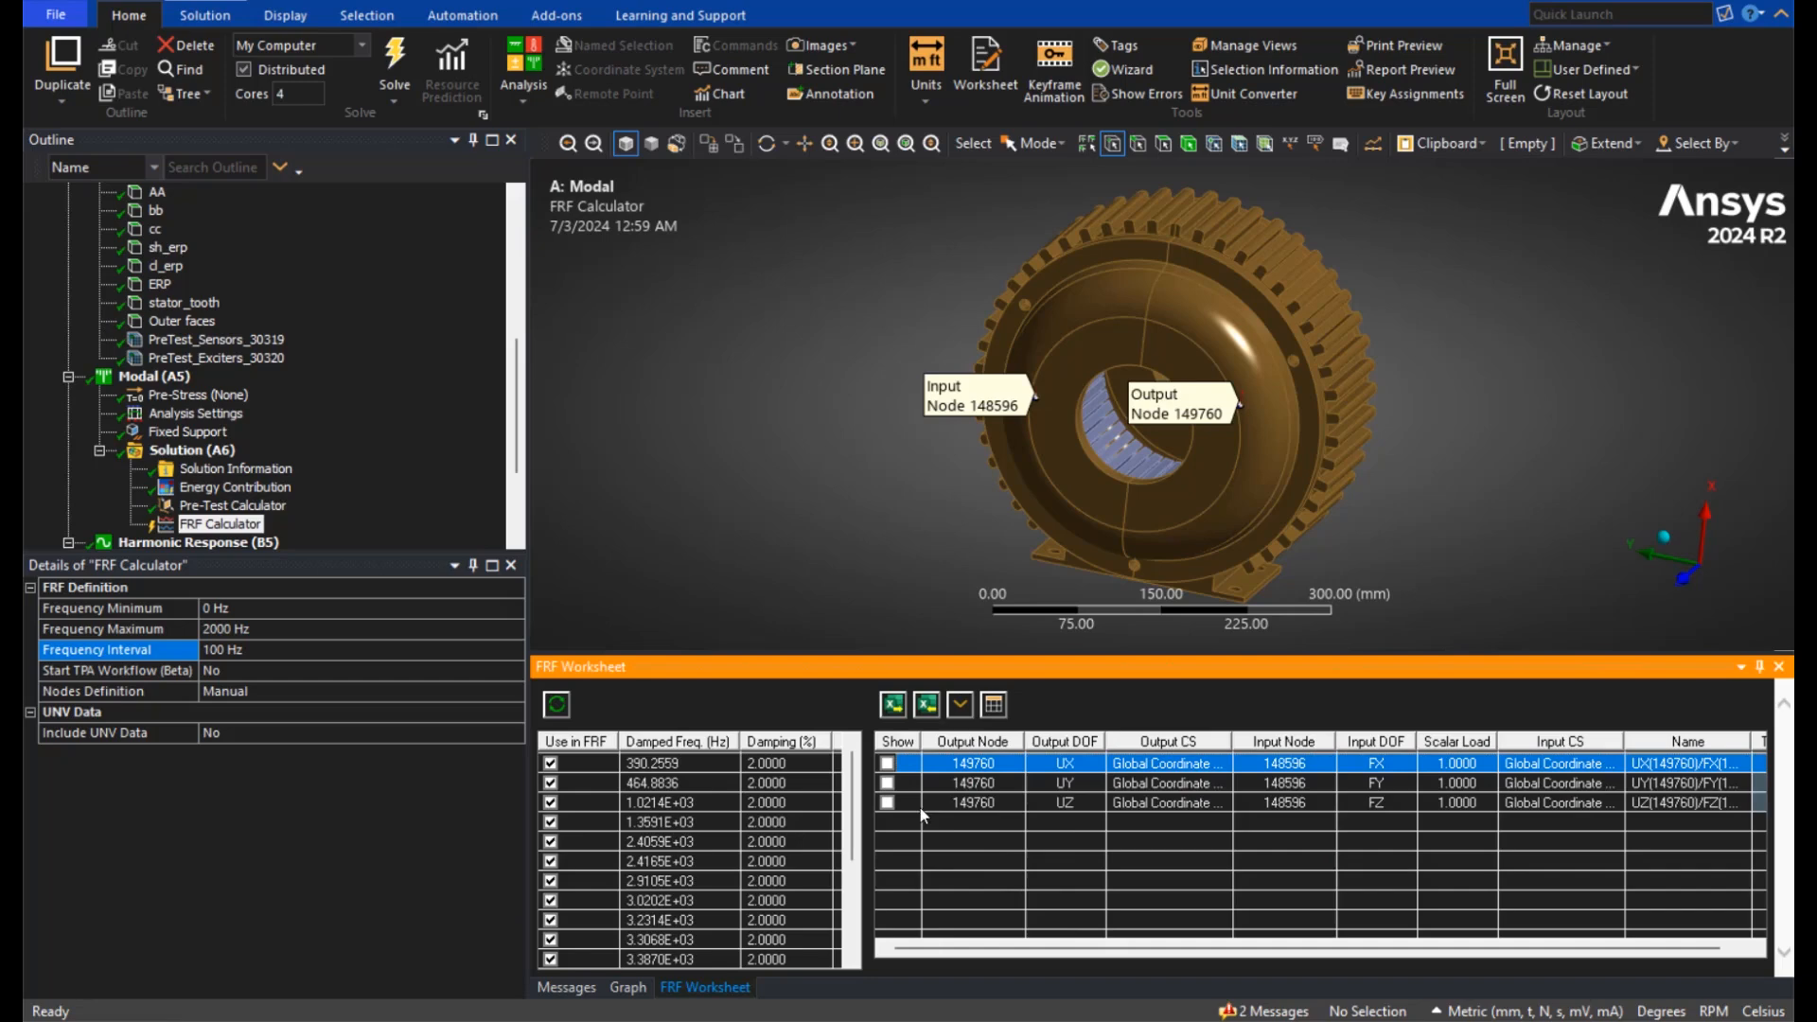
pyautogui.rightClick(914, 801)
pyautogui.click(952, 817)
pyautogui.rightClick(220, 524)
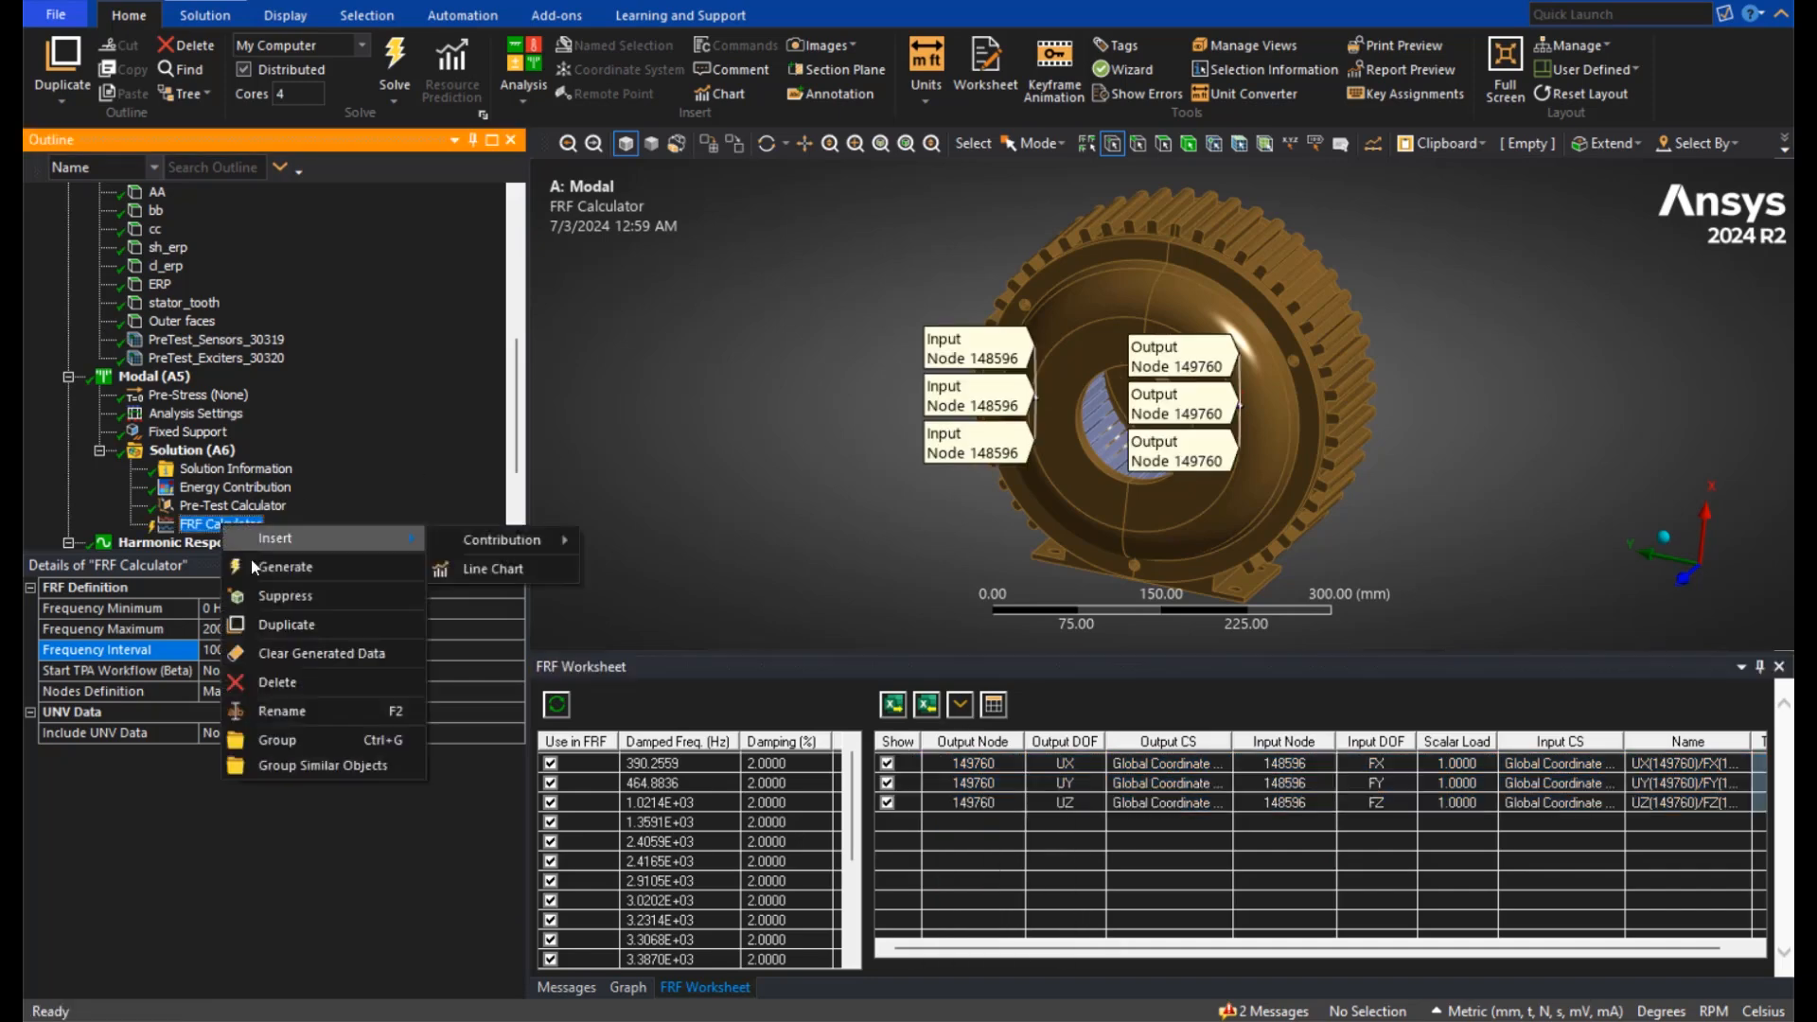
pyautogui.click(341, 559)
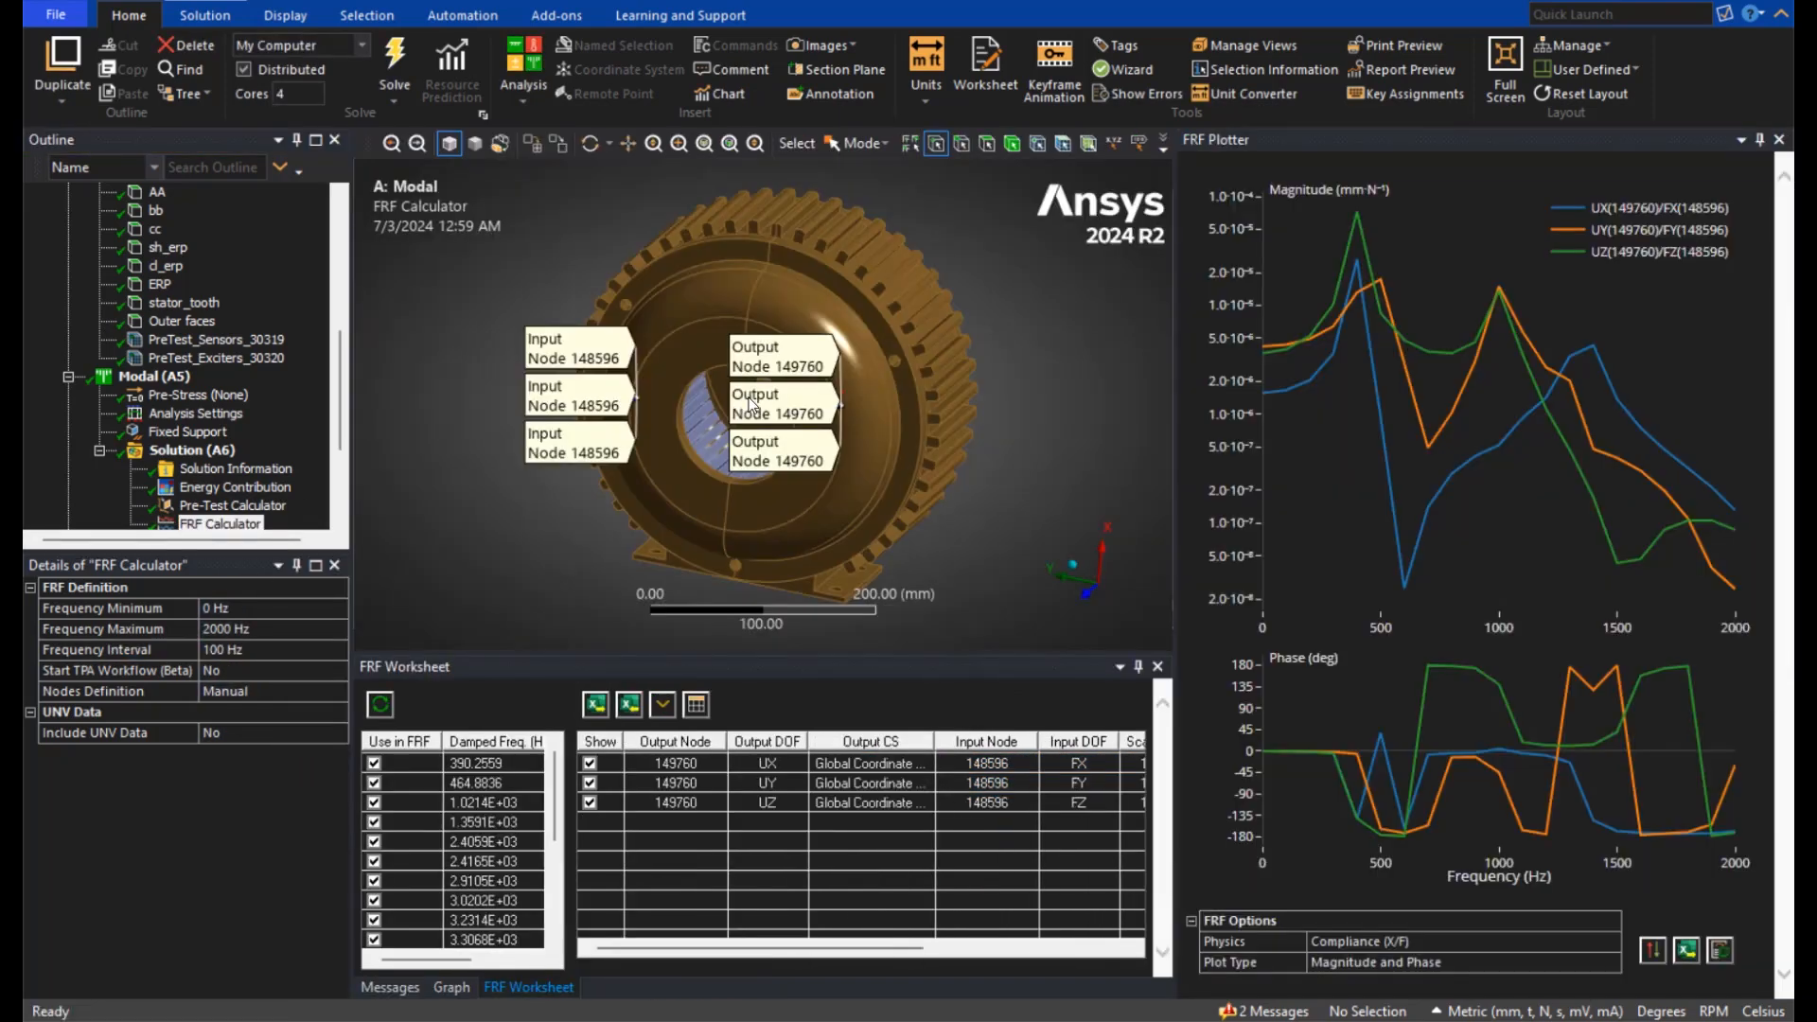
# Switch the FRF plot physics to Mobility and then to Accelerance.
pyautogui.click(1649, 953)
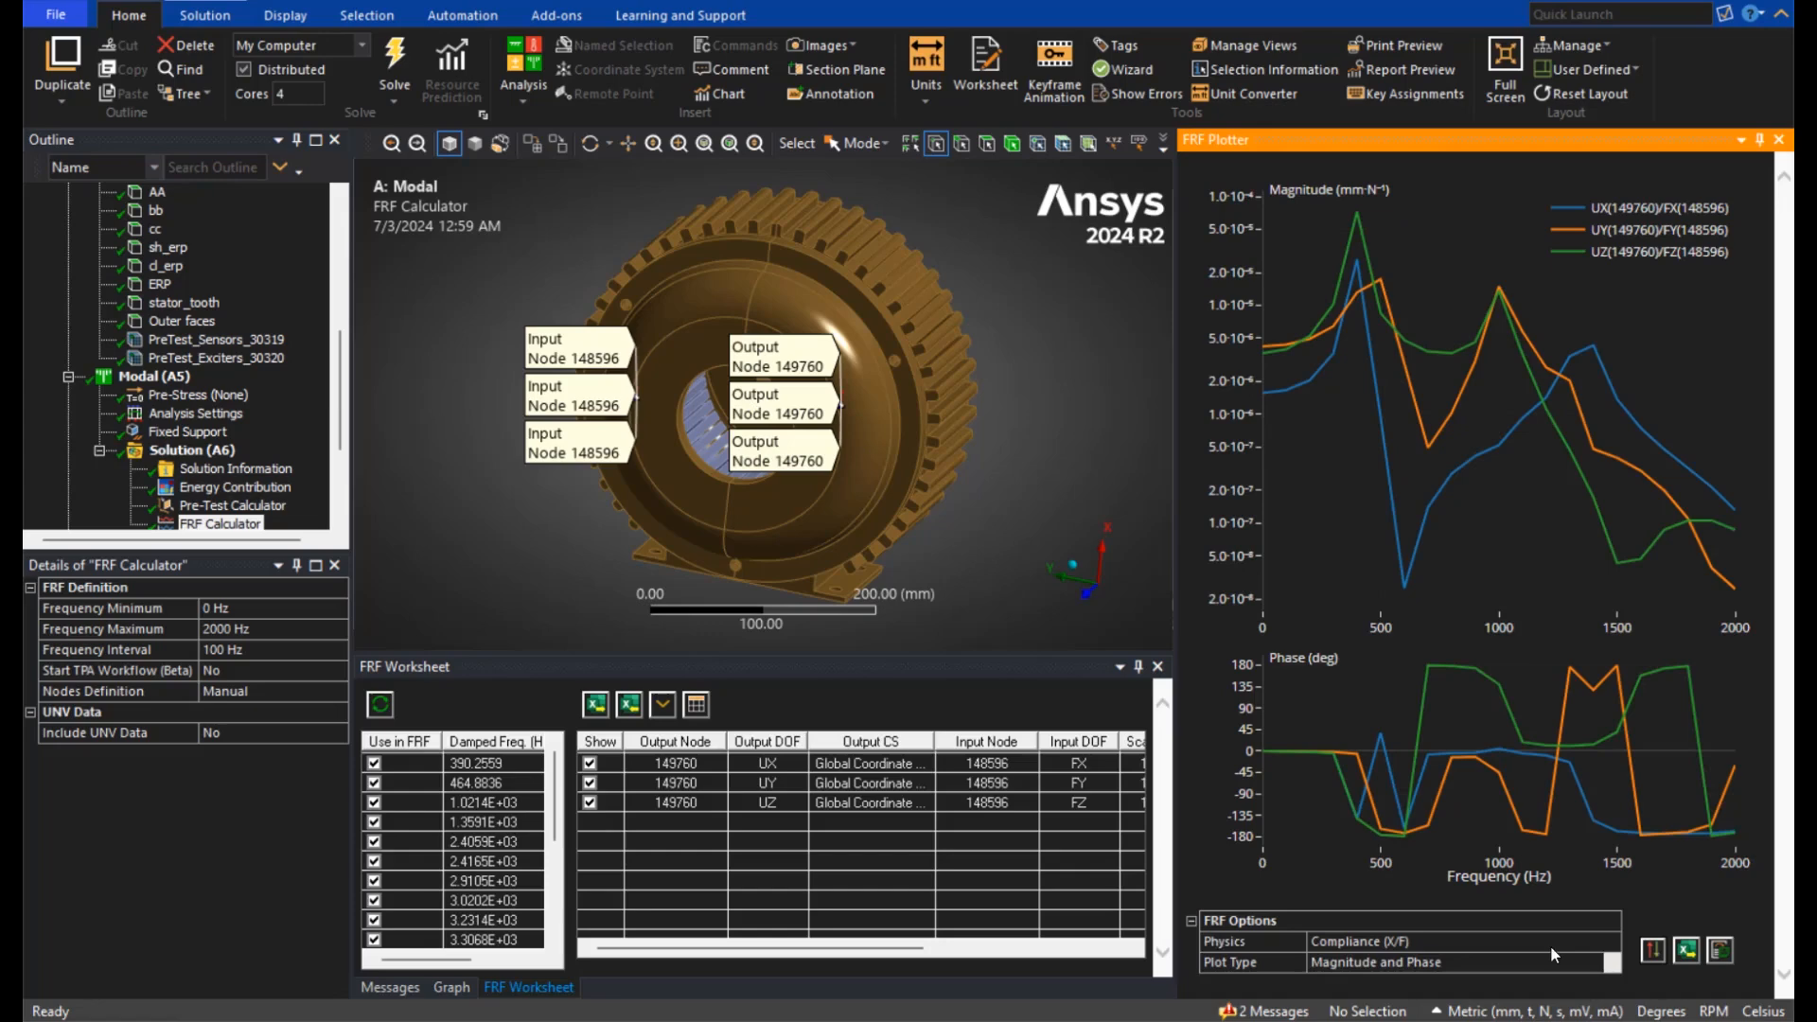
pyautogui.click(1457, 943)
pyautogui.click(1408, 976)
pyautogui.click(1452, 943)
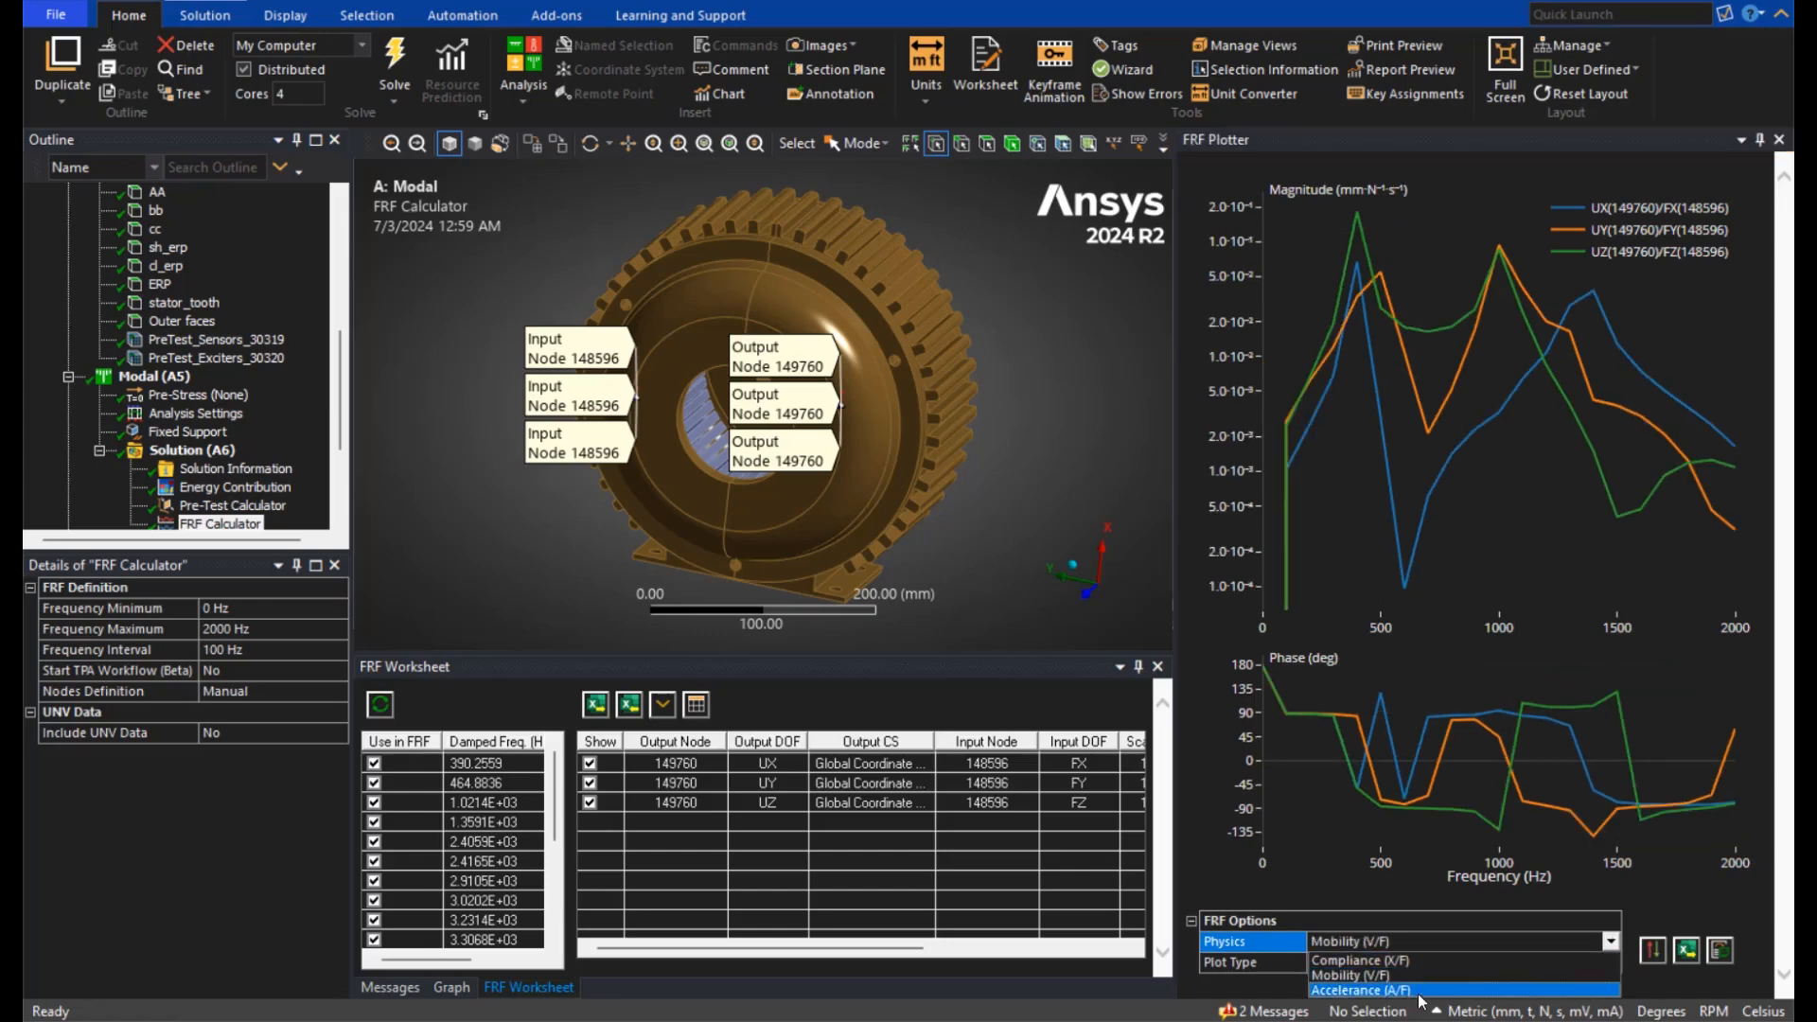
pyautogui.click(1419, 990)
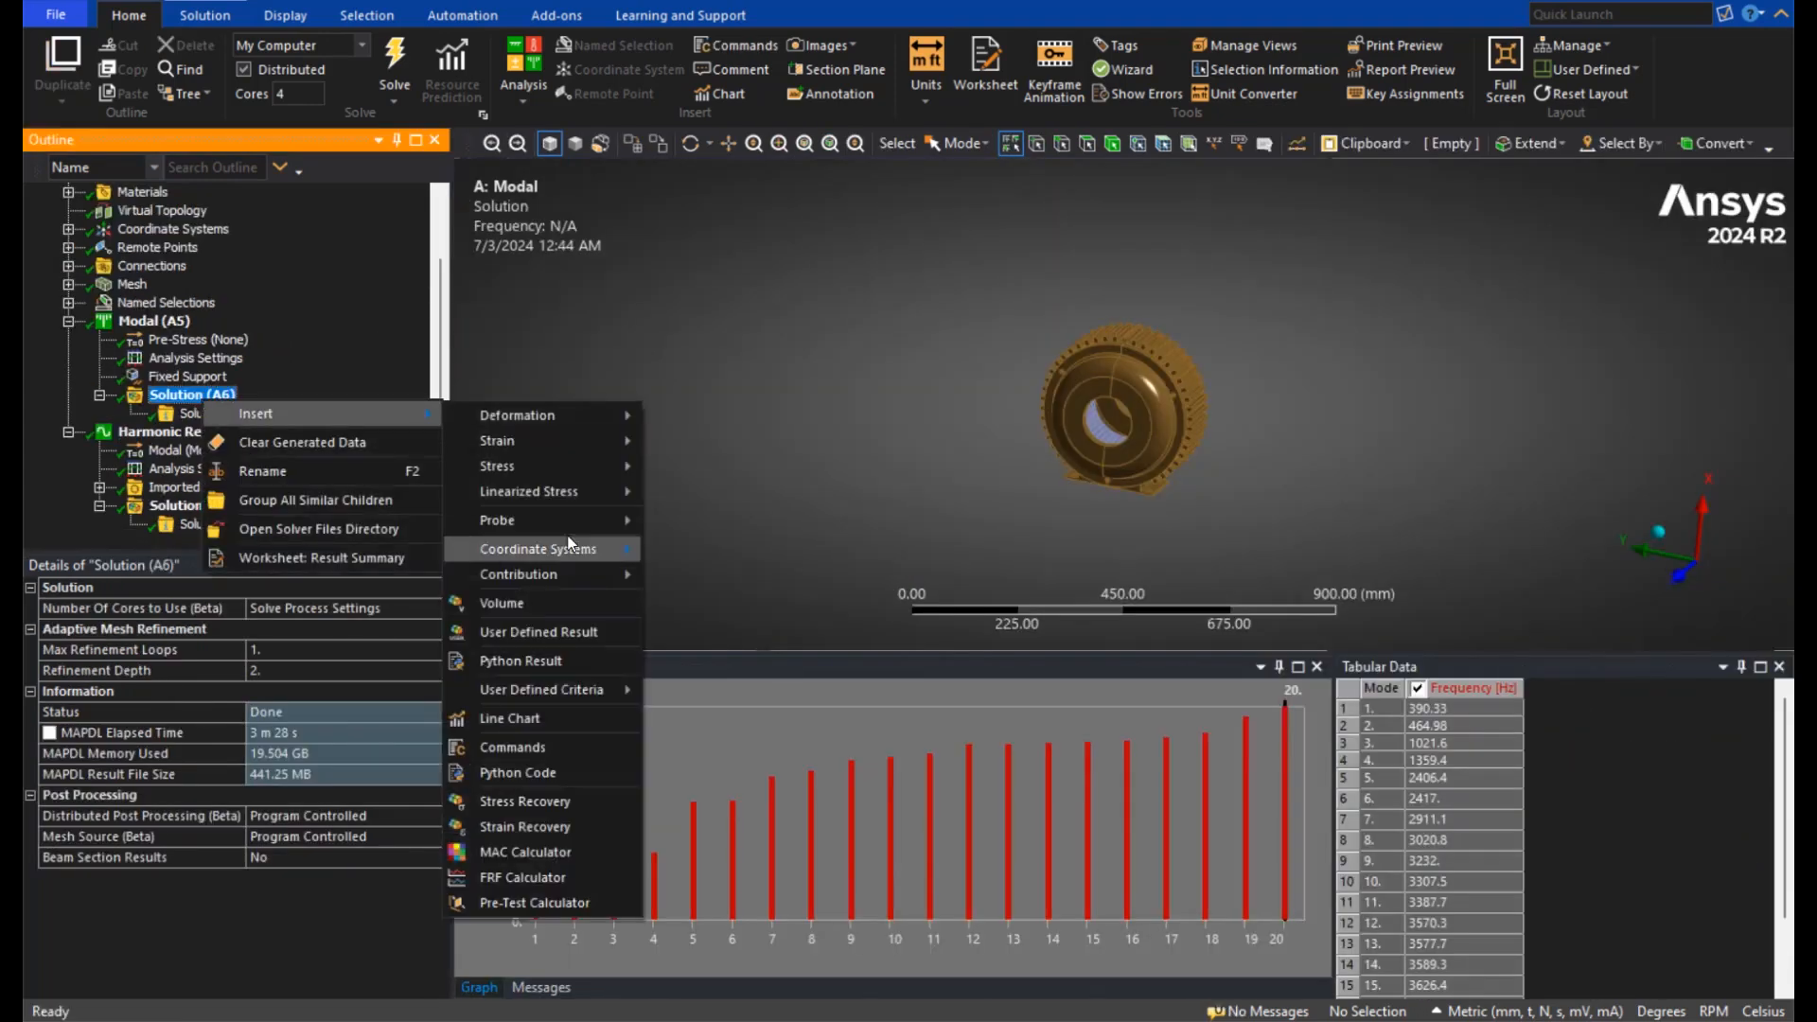
# Compute Energy Contribution showing 5 bodies over modes 10–15.
pyautogui.click(408, 473)
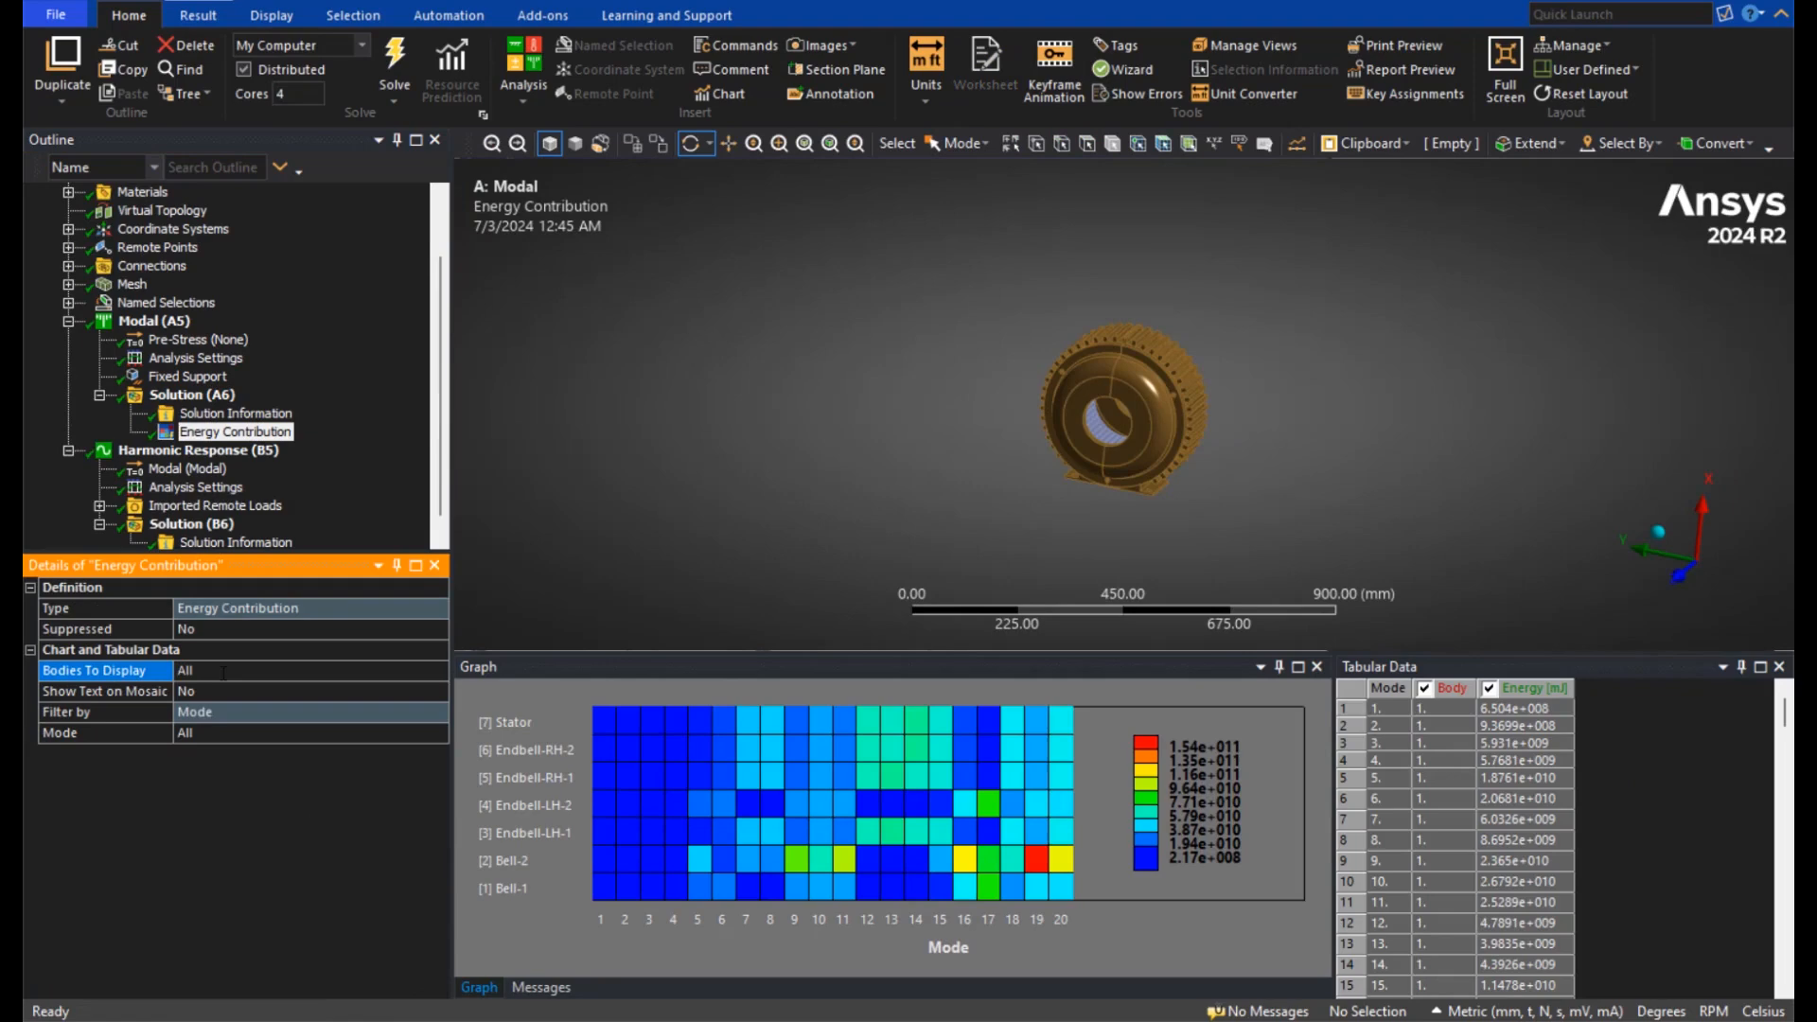
pyautogui.write('5')
pyautogui.press('Return')
pyautogui.click(243, 733)
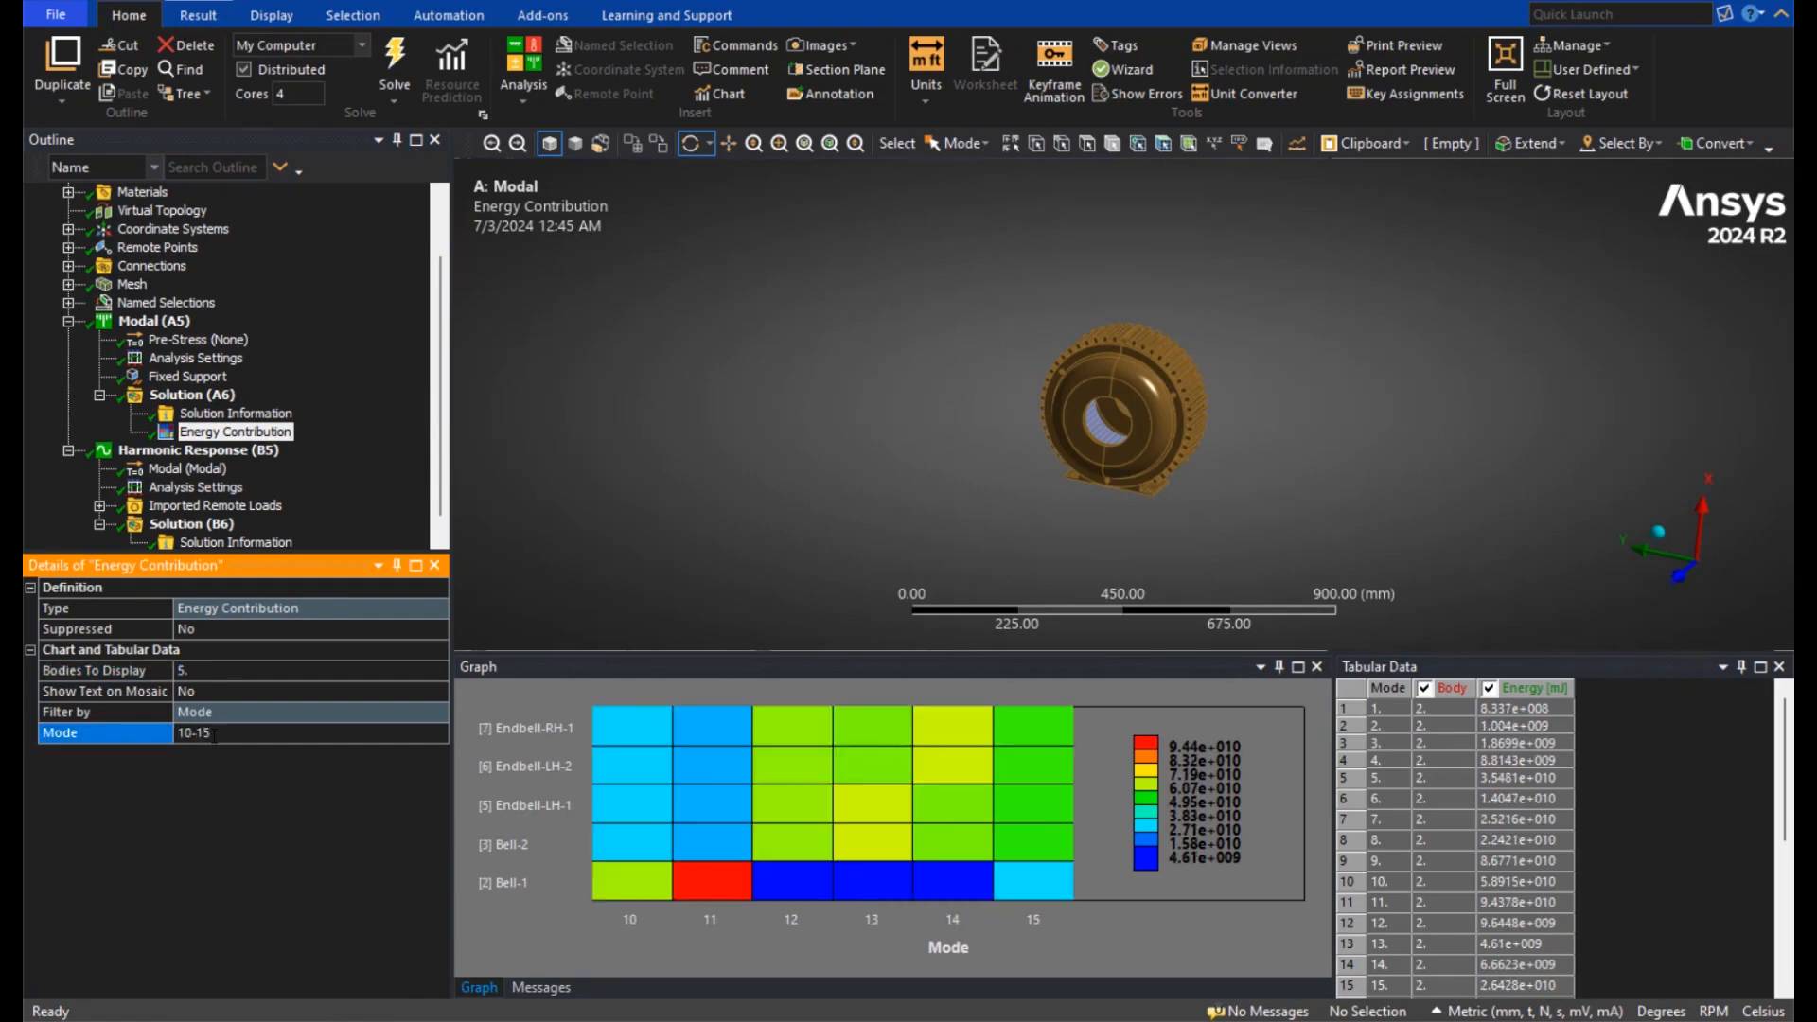
# Insert a Mode Contribution on the harmonic solution, evaluate it, and display 5 modes.
pyautogui.rightClick(190, 524)
pyautogui.moveTo(249, 526)
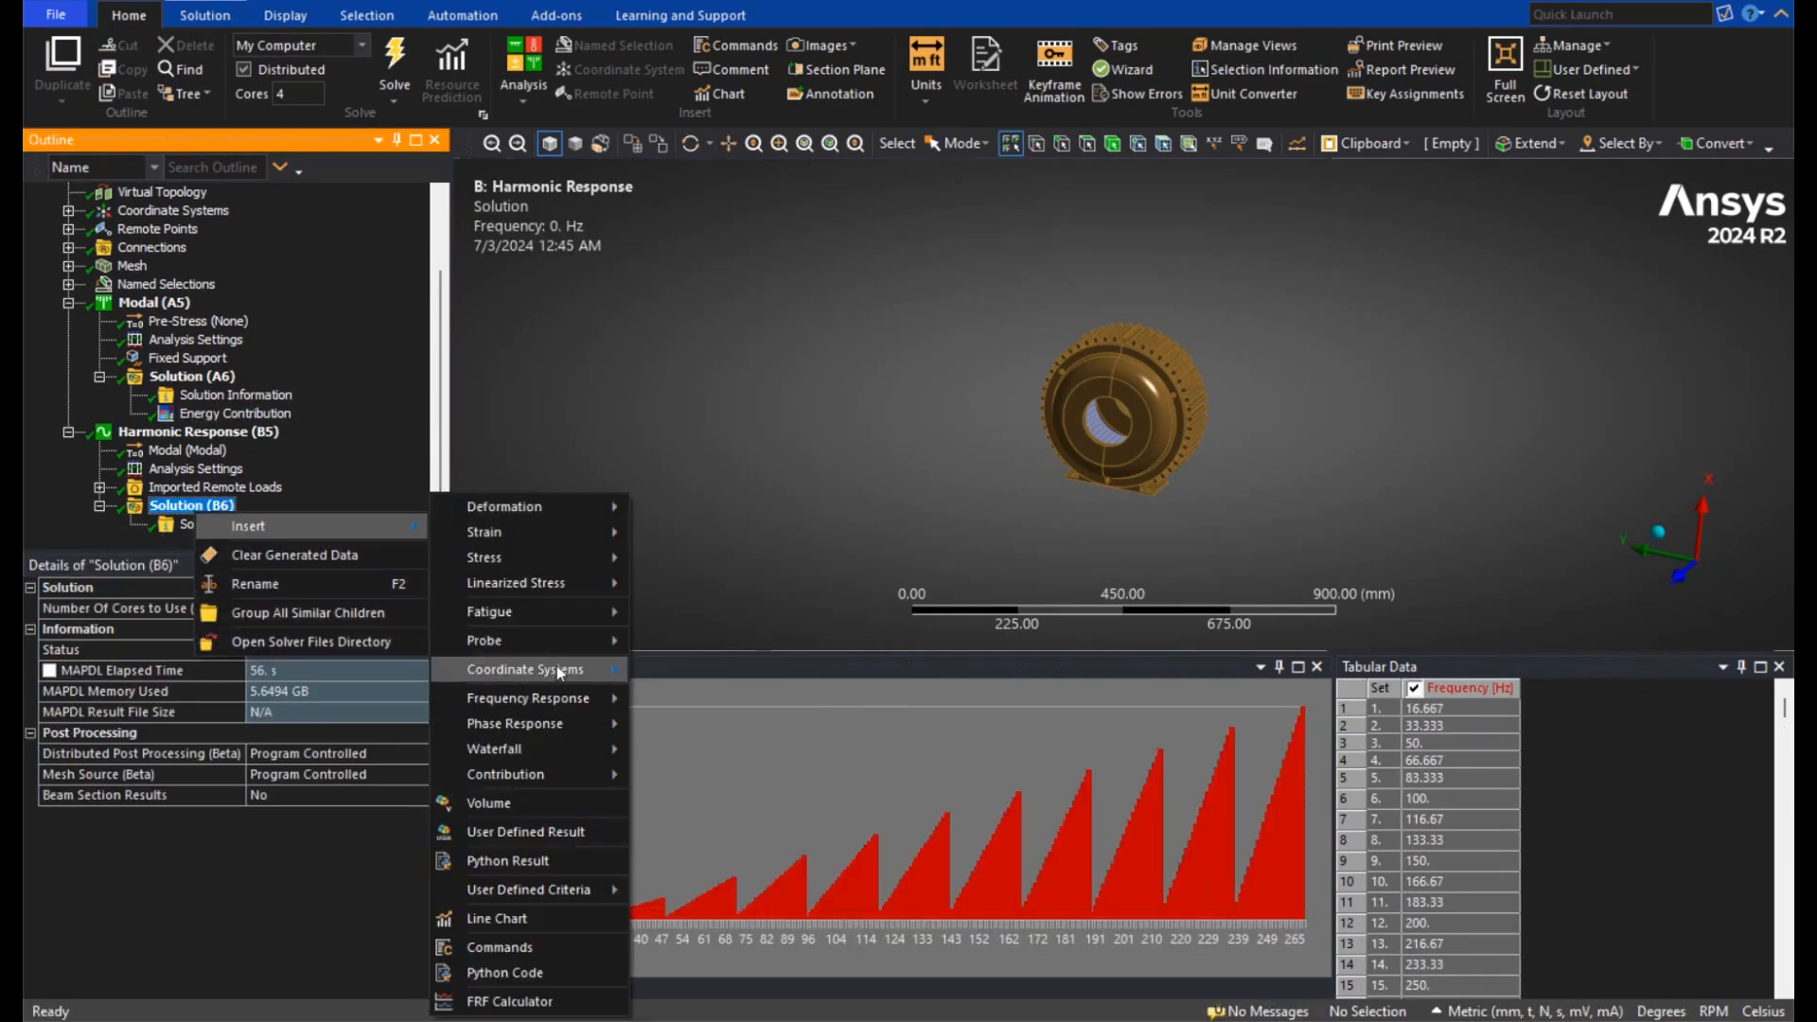
pyautogui.click(722, 777)
pyautogui.rightClick(231, 524)
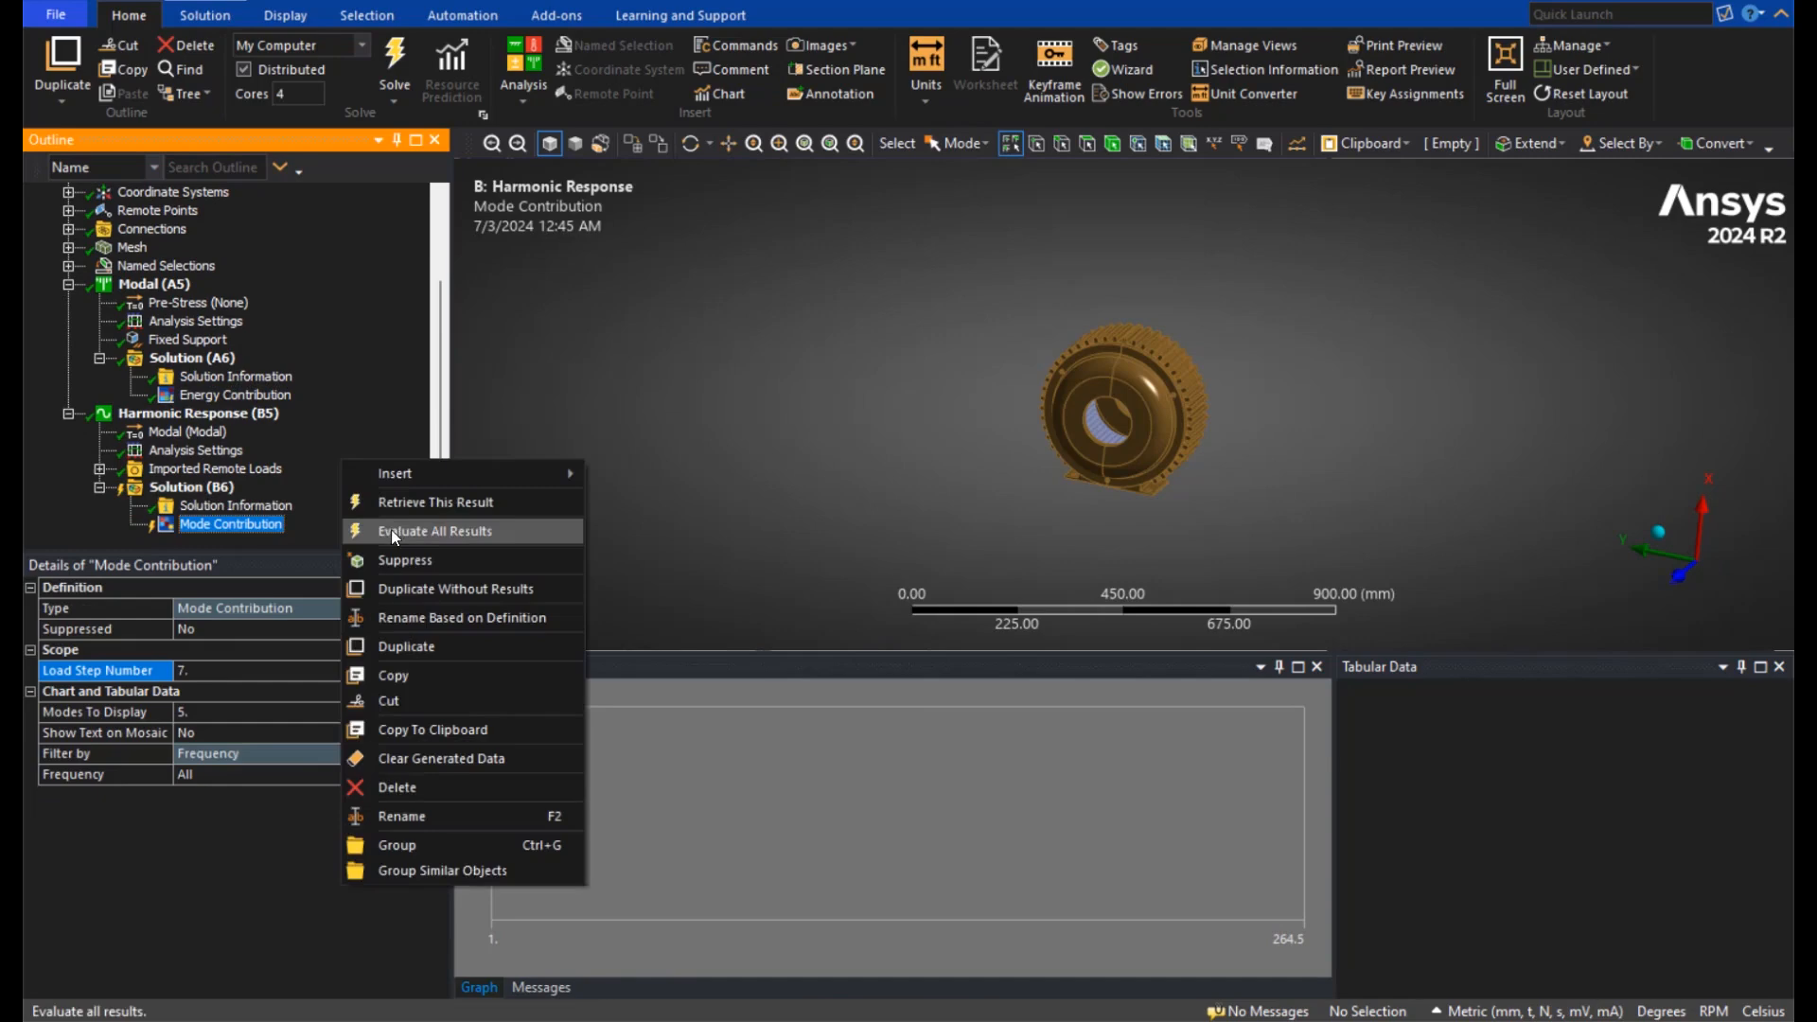
pyautogui.click(455, 529)
pyautogui.click(242, 712)
pyautogui.write('10')
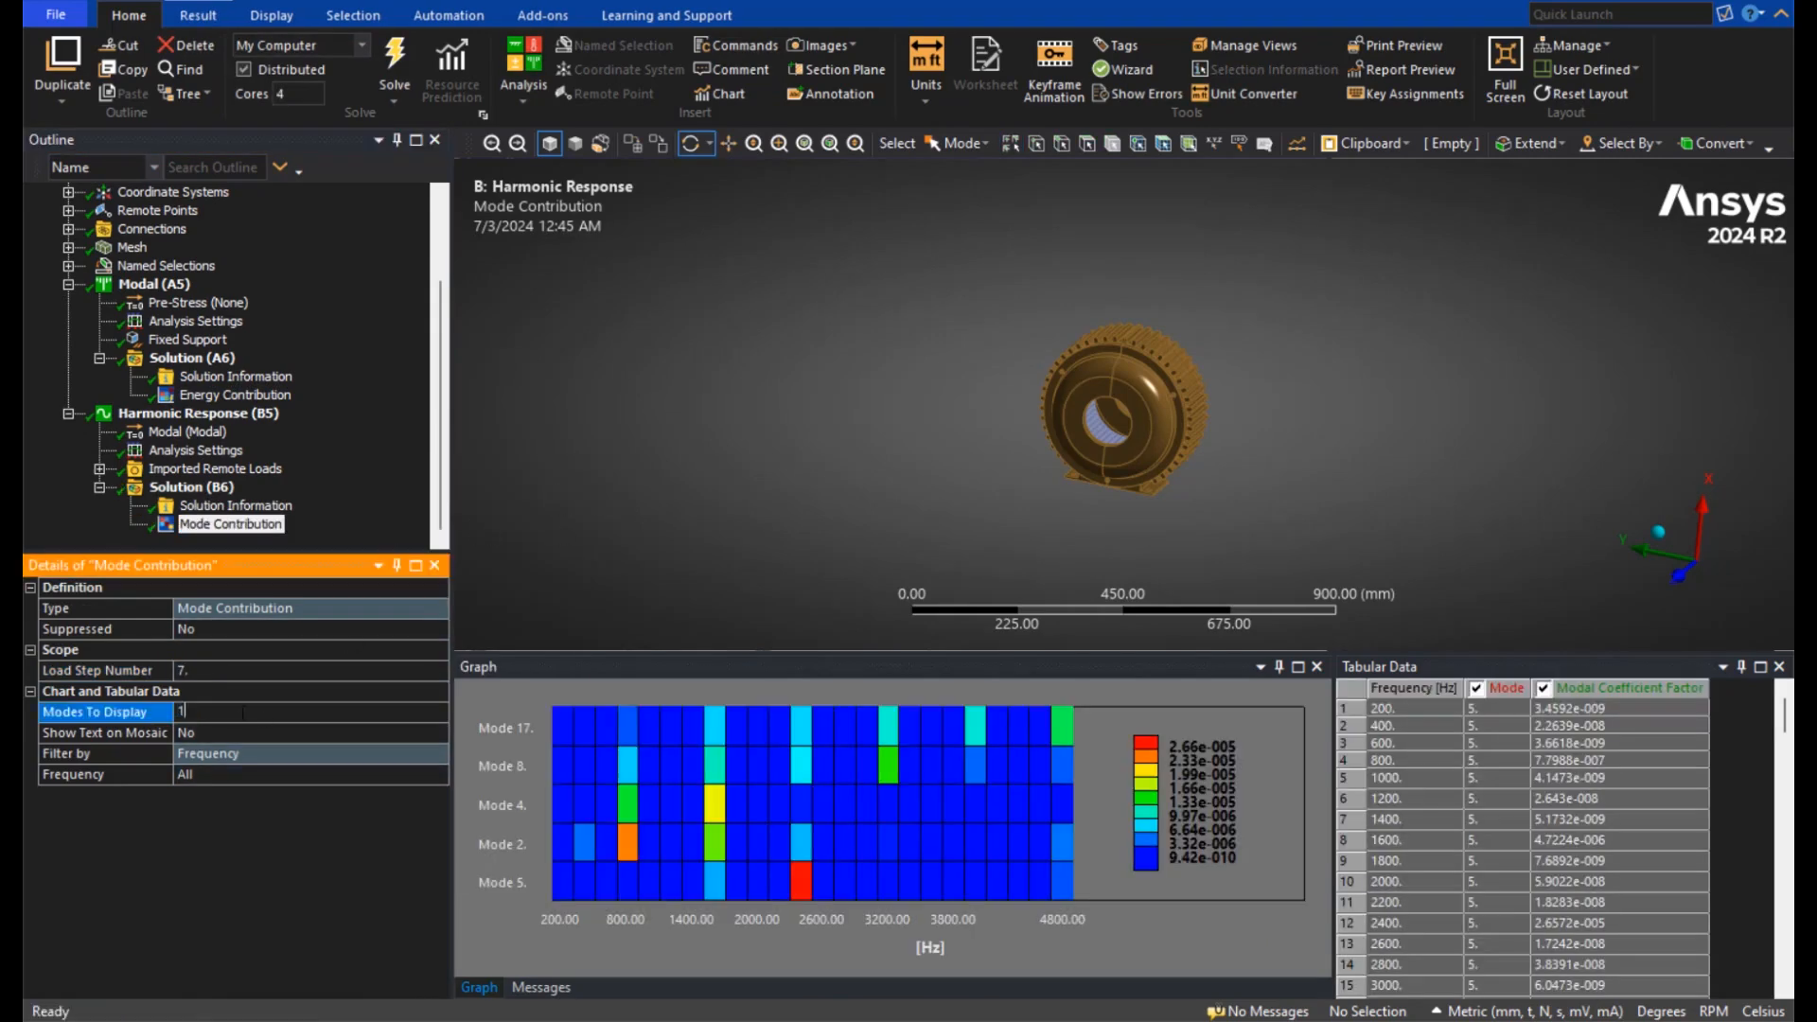
pyautogui.press('Return')
pyautogui.write('5')
pyautogui.press('Return')
# Insert an ERP level waterfall diagram on the harmonic response solution.
pyautogui.click(190, 487)
pyautogui.rightClick(191, 487)
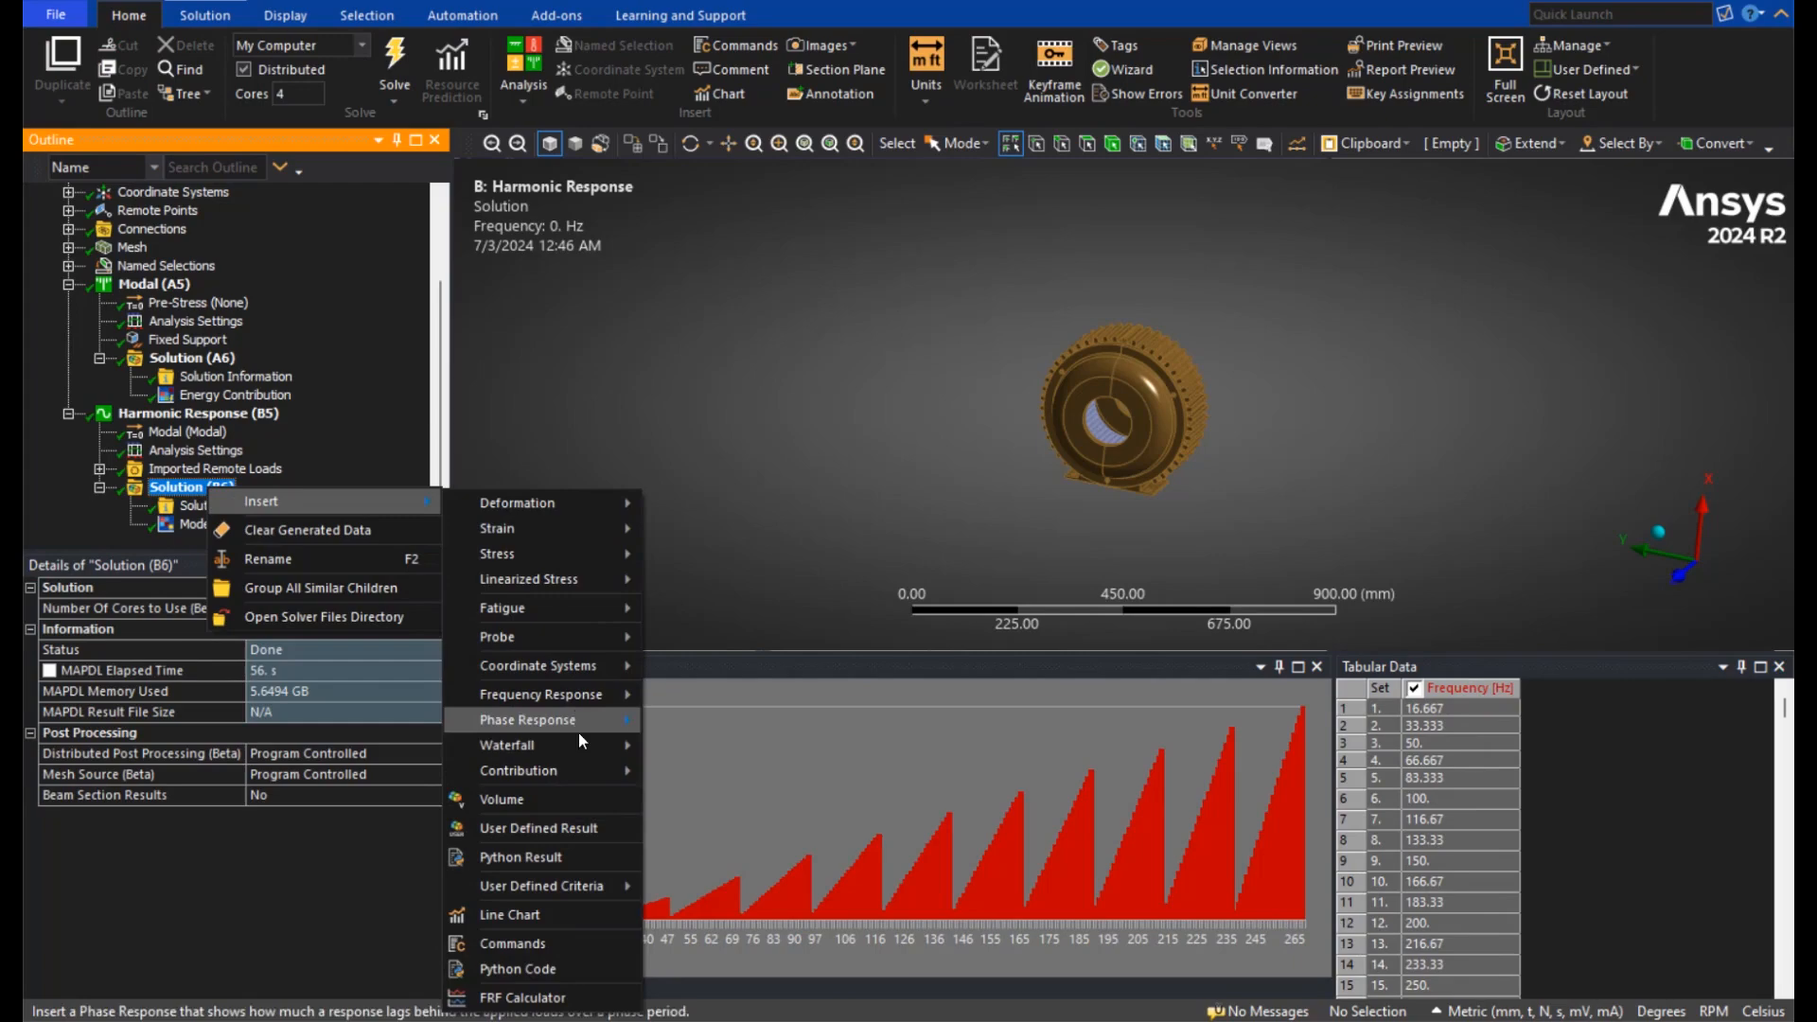
pyautogui.click(759, 826)
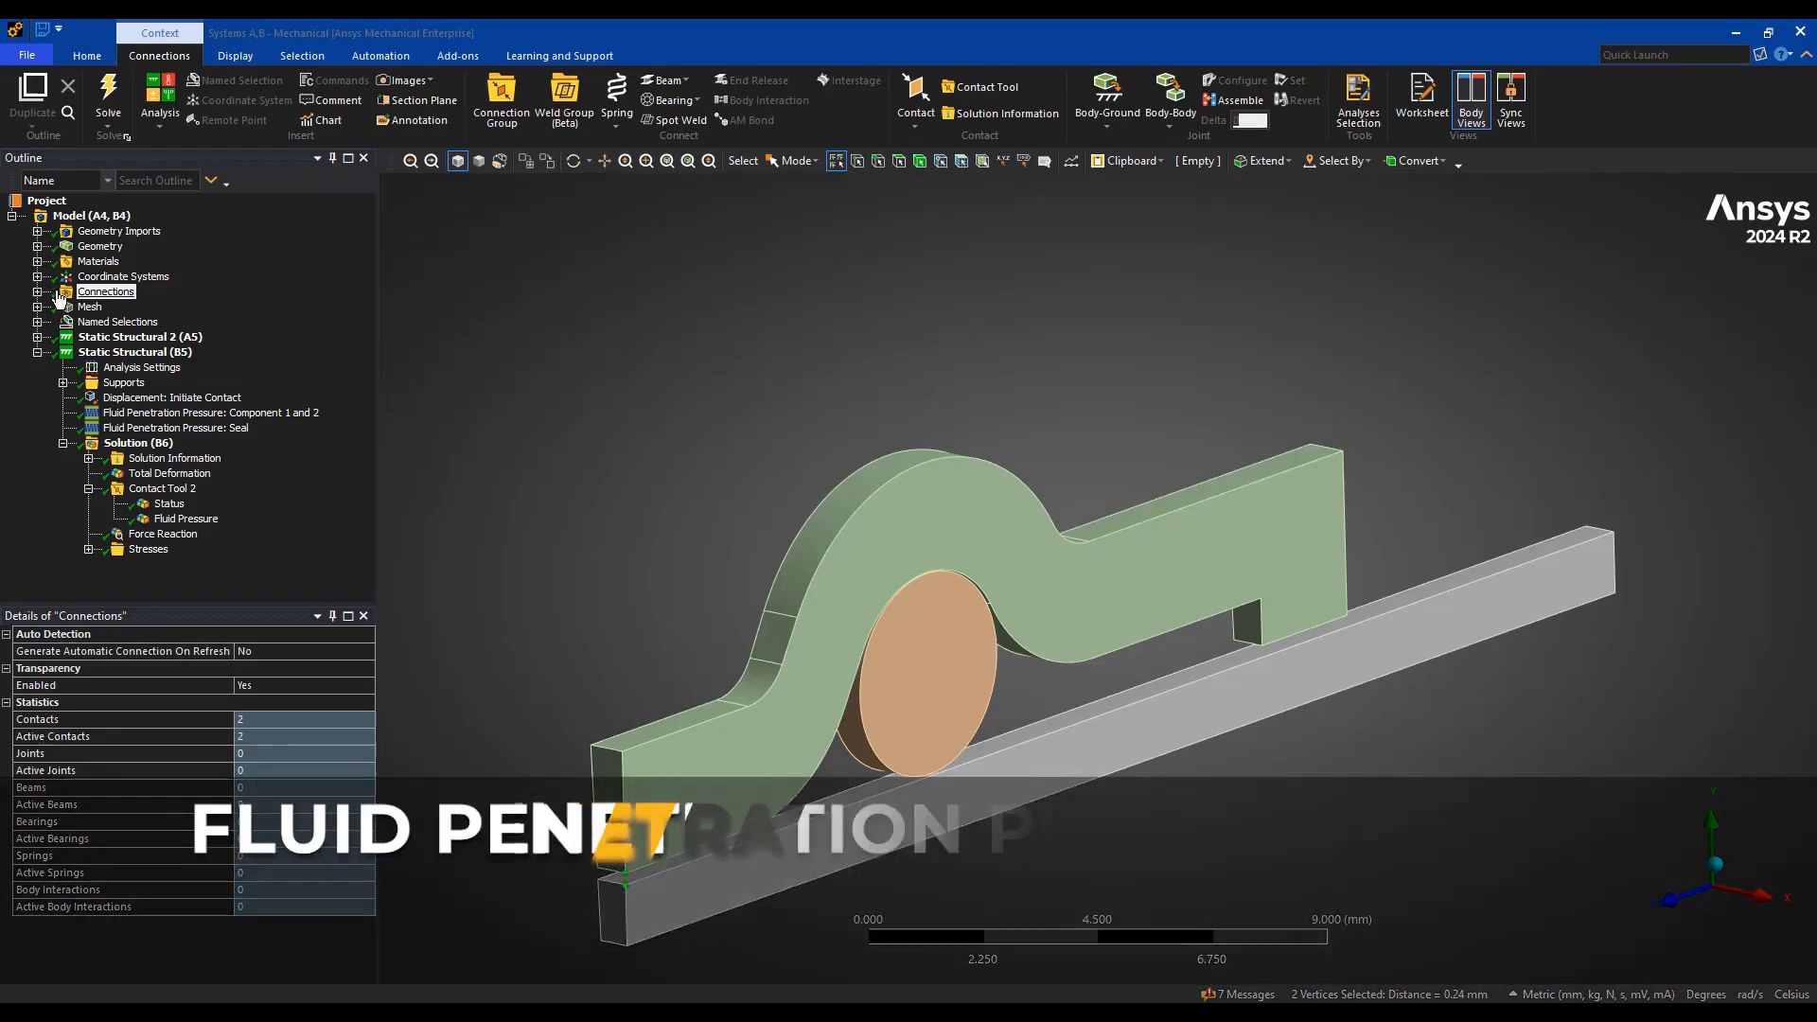
# Expand Connections and inspect the two frictional contacts.
pyautogui.doubleClick(105, 291)
pyautogui.click(148, 324)
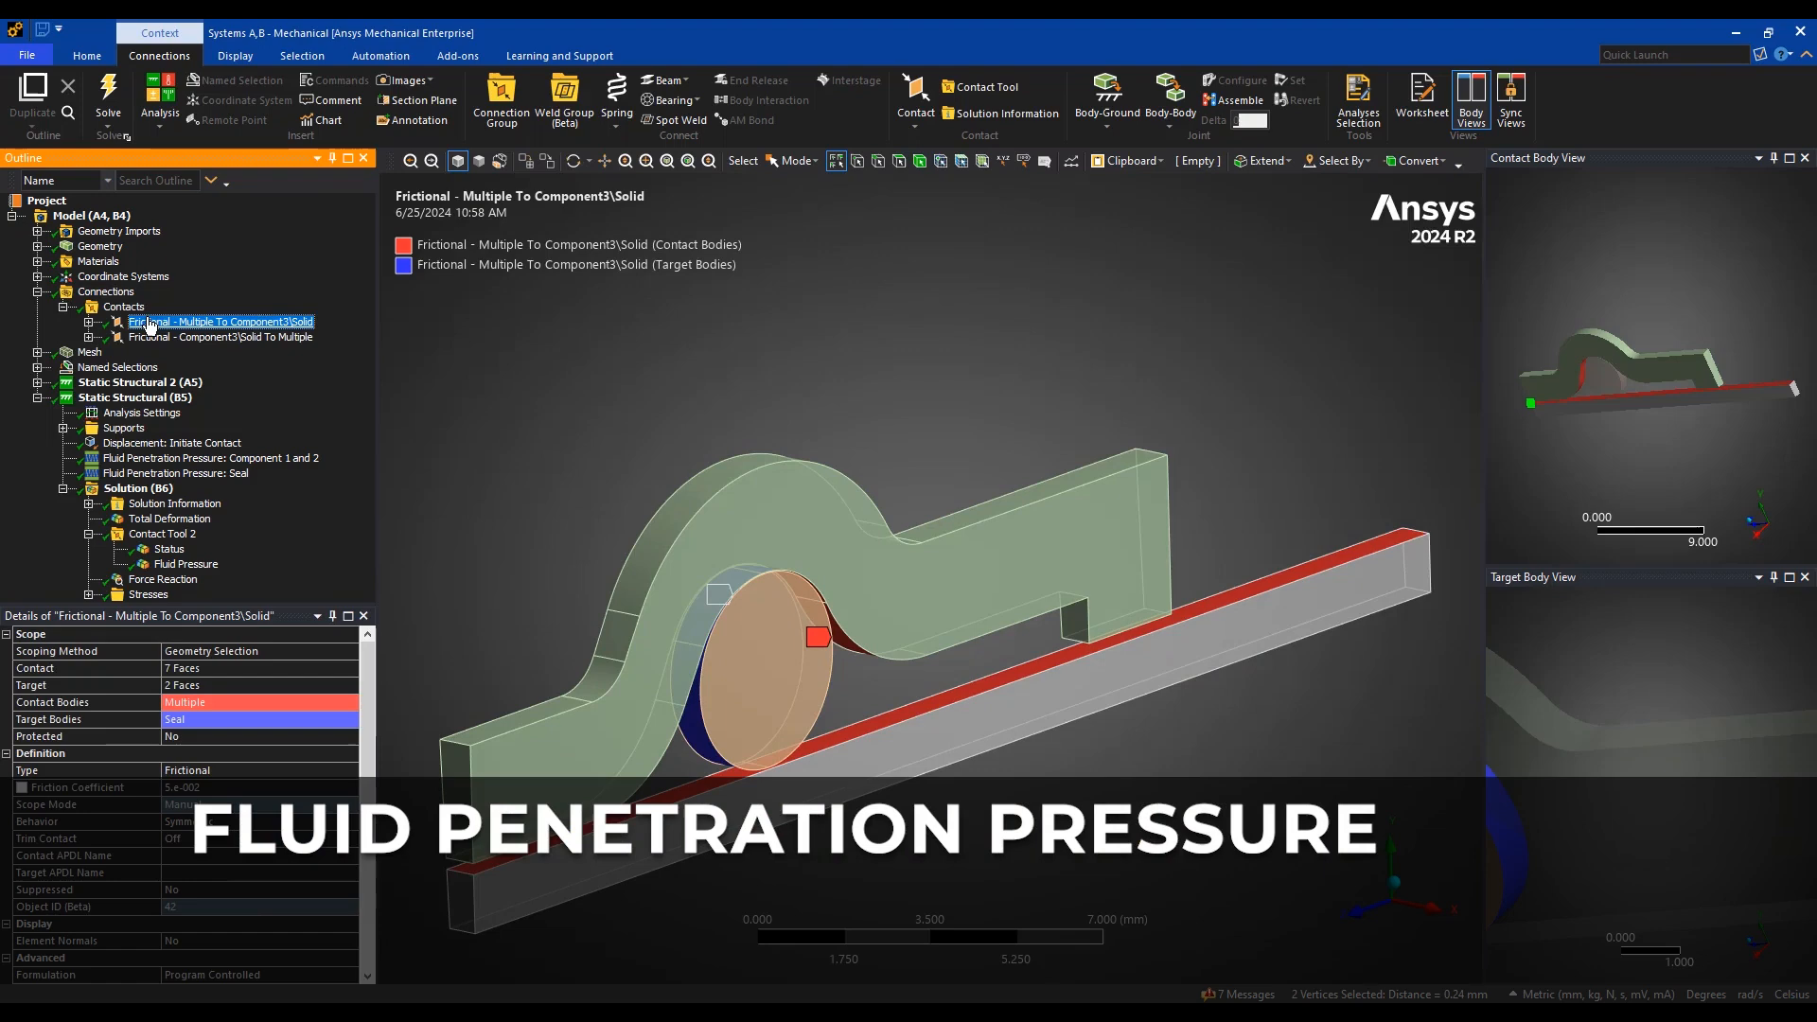
pyautogui.click(167, 338)
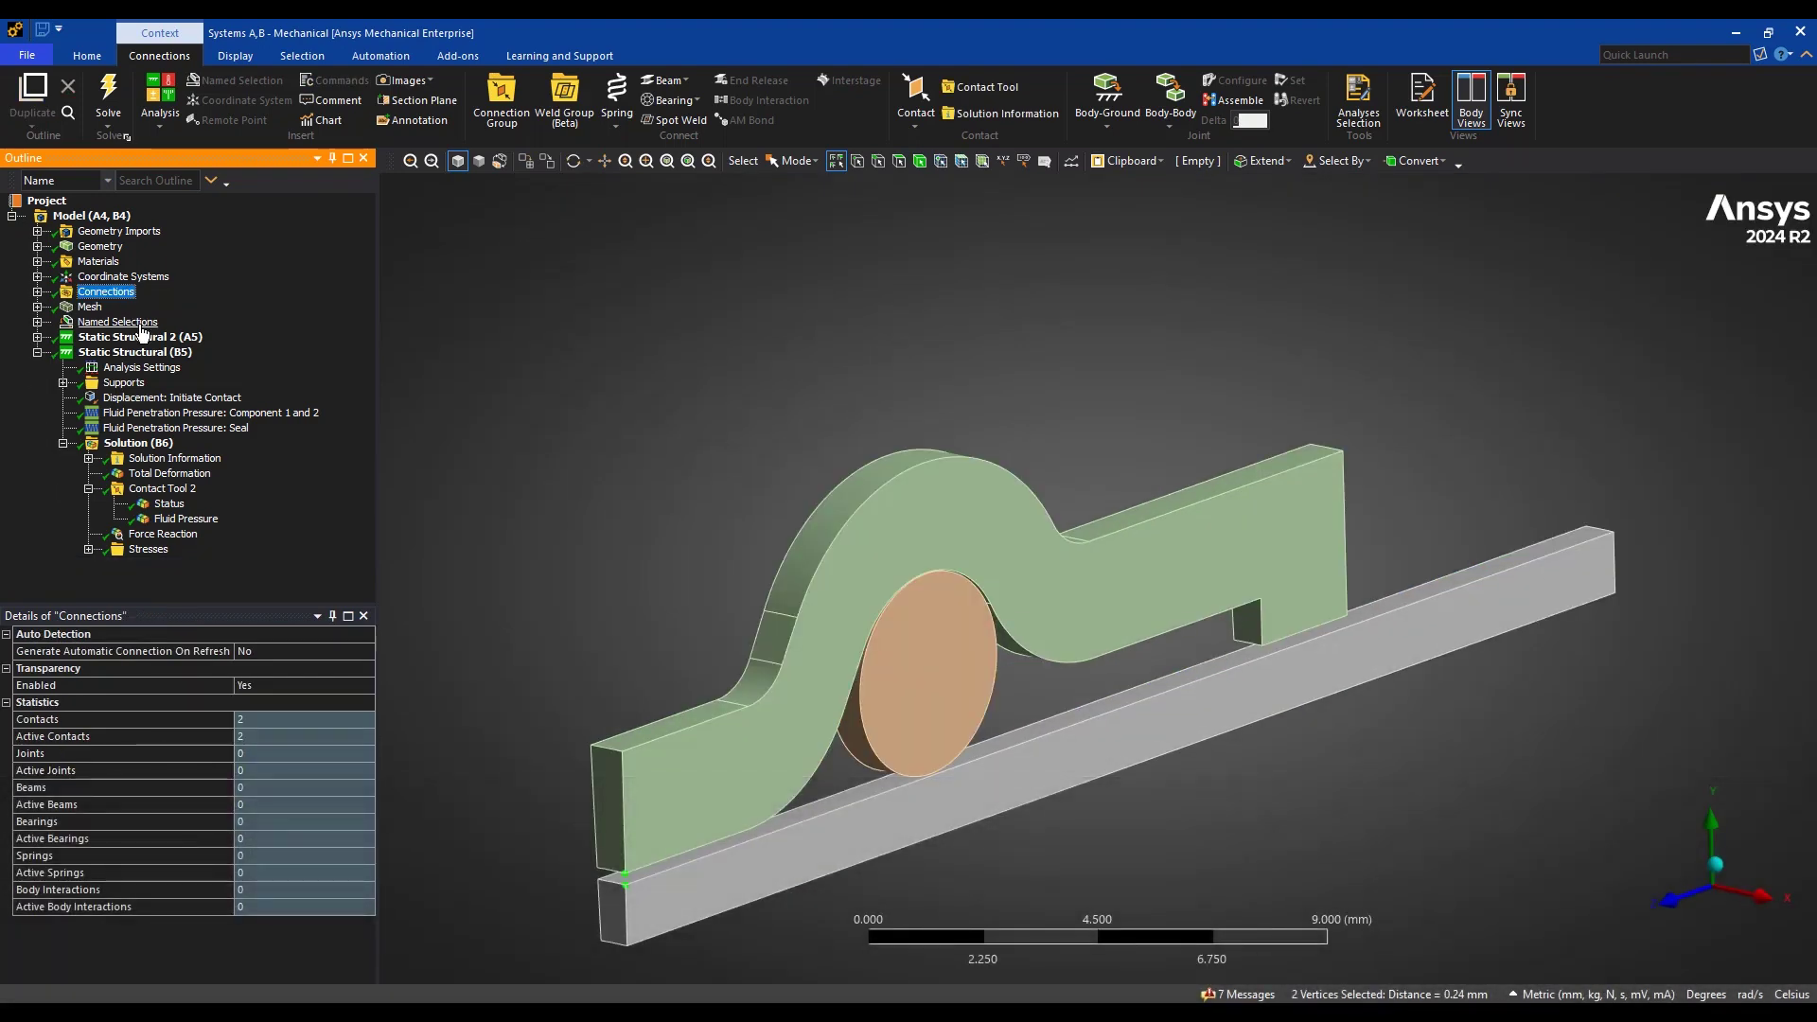
# Apply the Component 1 and 2 fluid penetration pressure to the Multiple To Component3 contact at 5 MPa from two starting vertices.
pyautogui.click(160, 411)
pyautogui.click(362, 669)
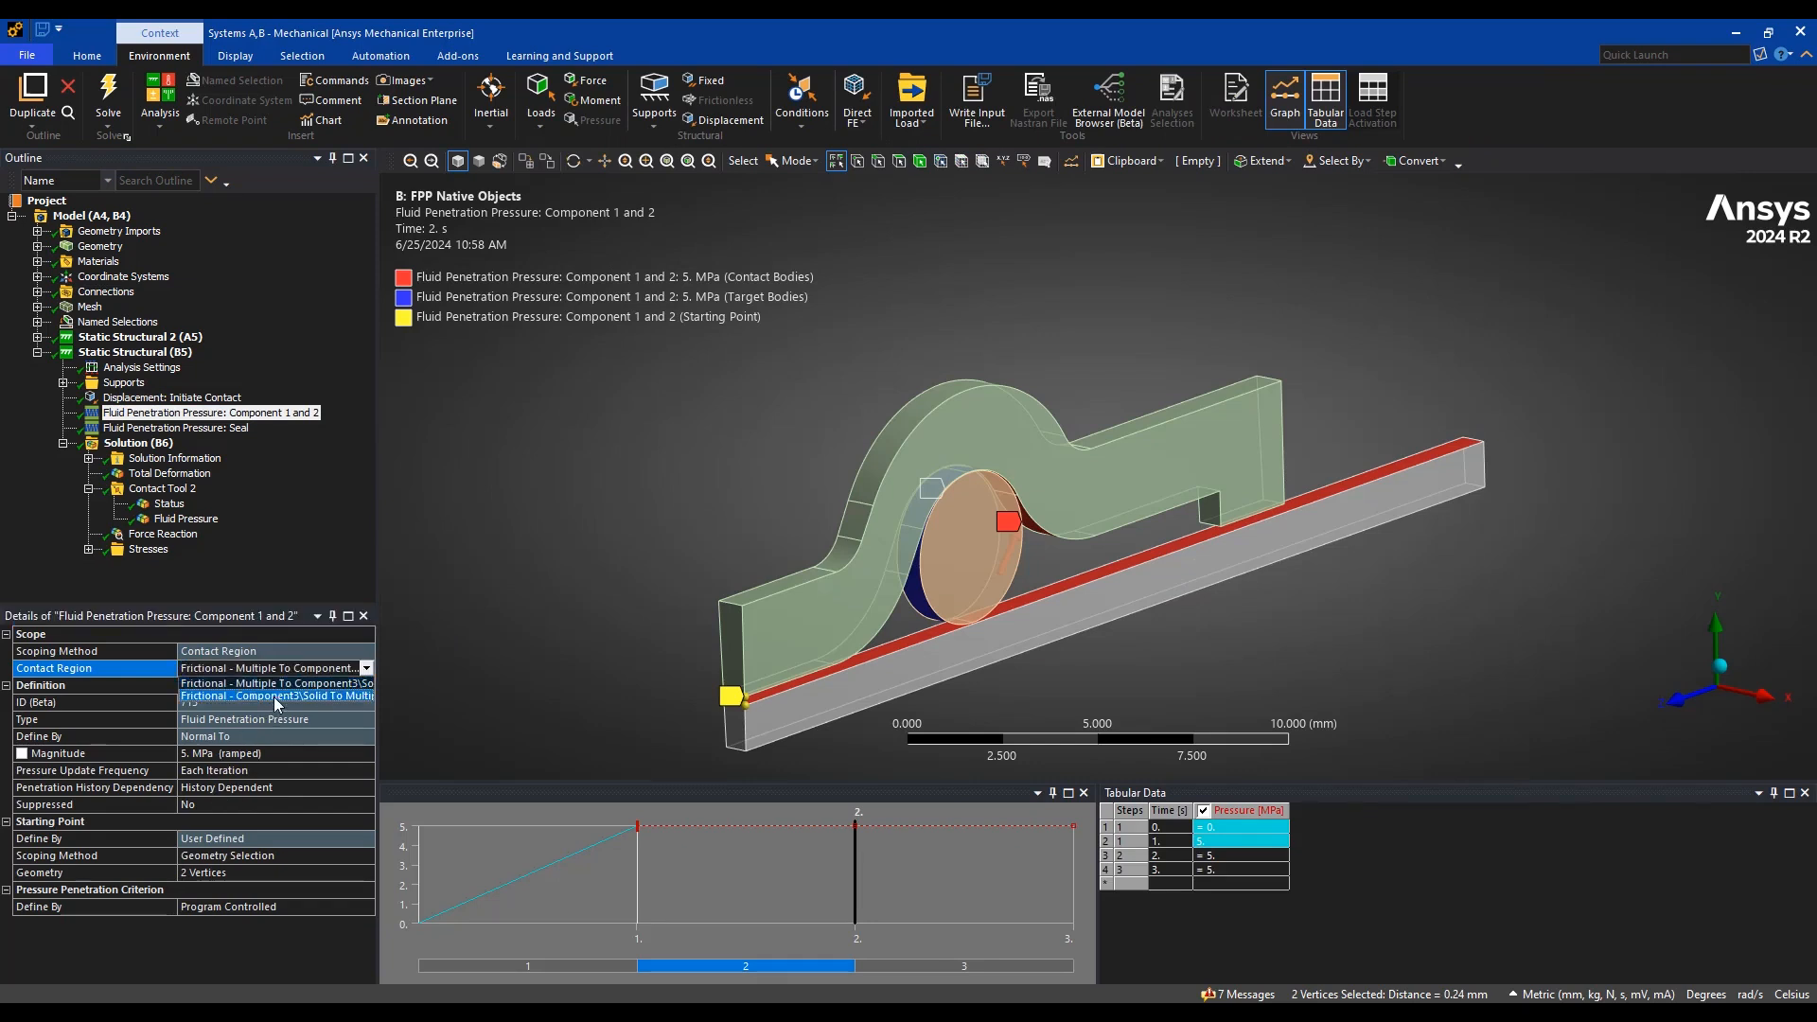
pyautogui.click(279, 682)
pyautogui.click(215, 757)
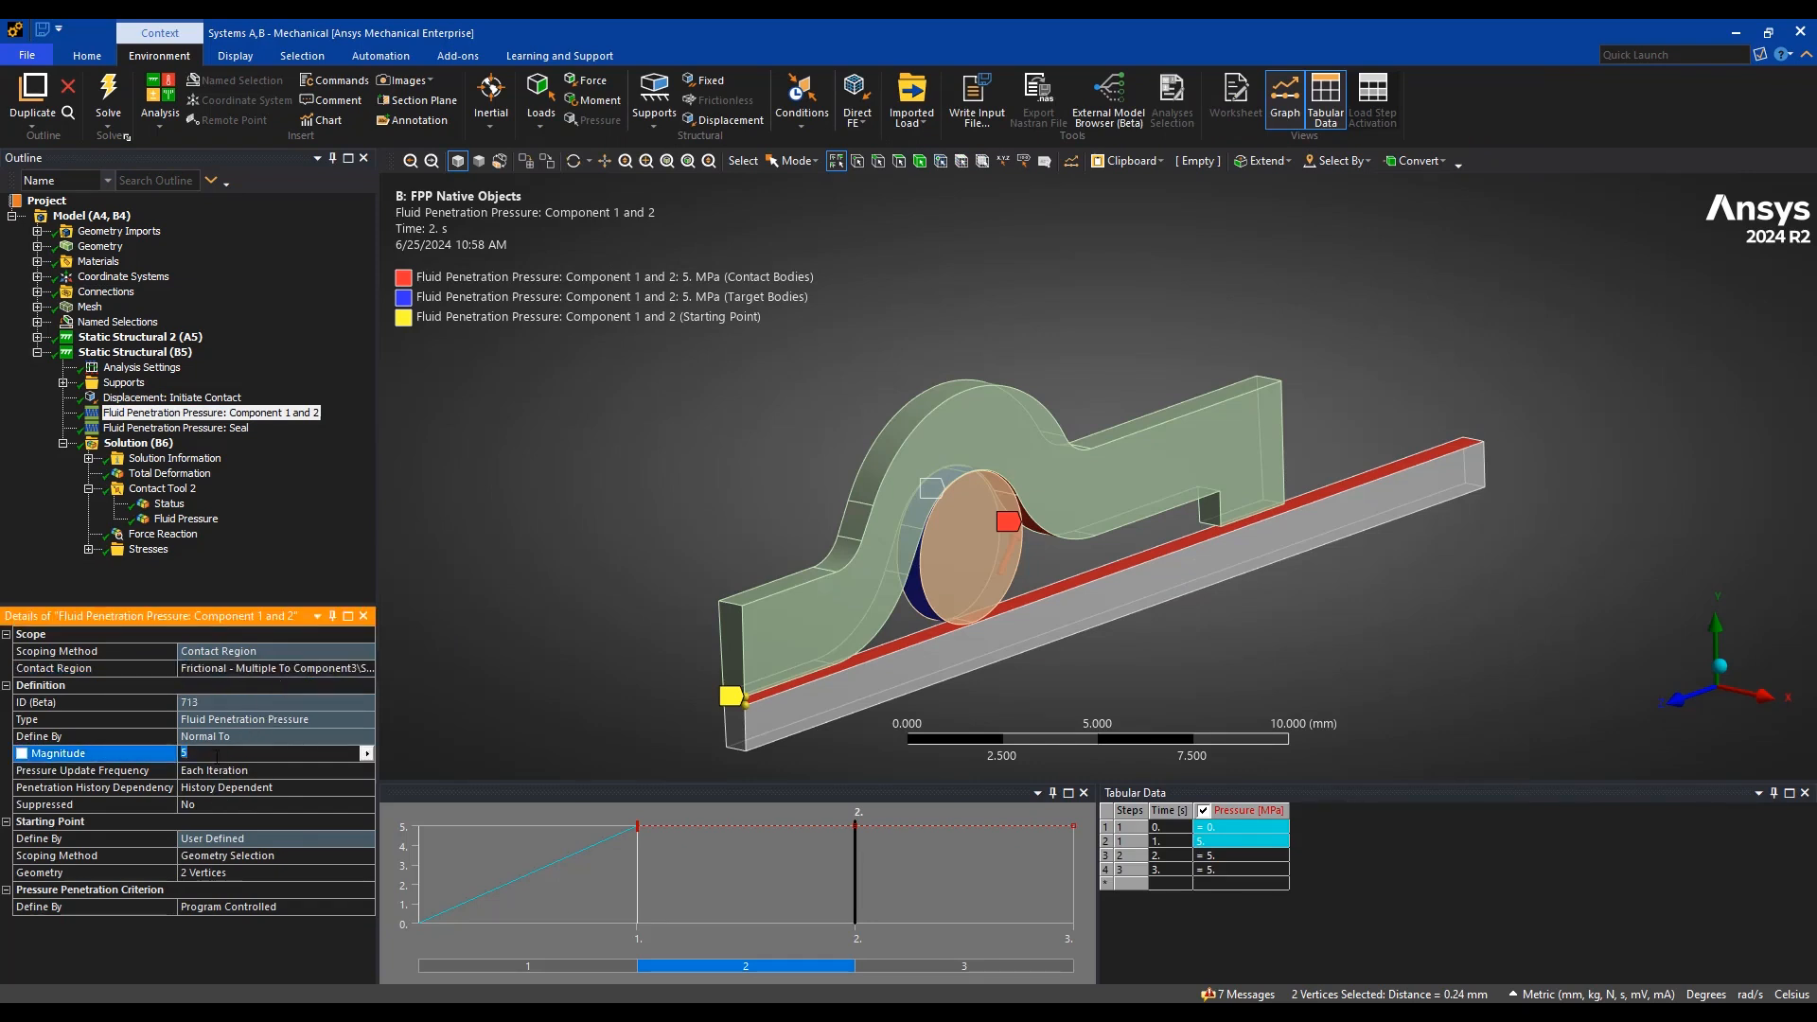
pyautogui.click(218, 873)
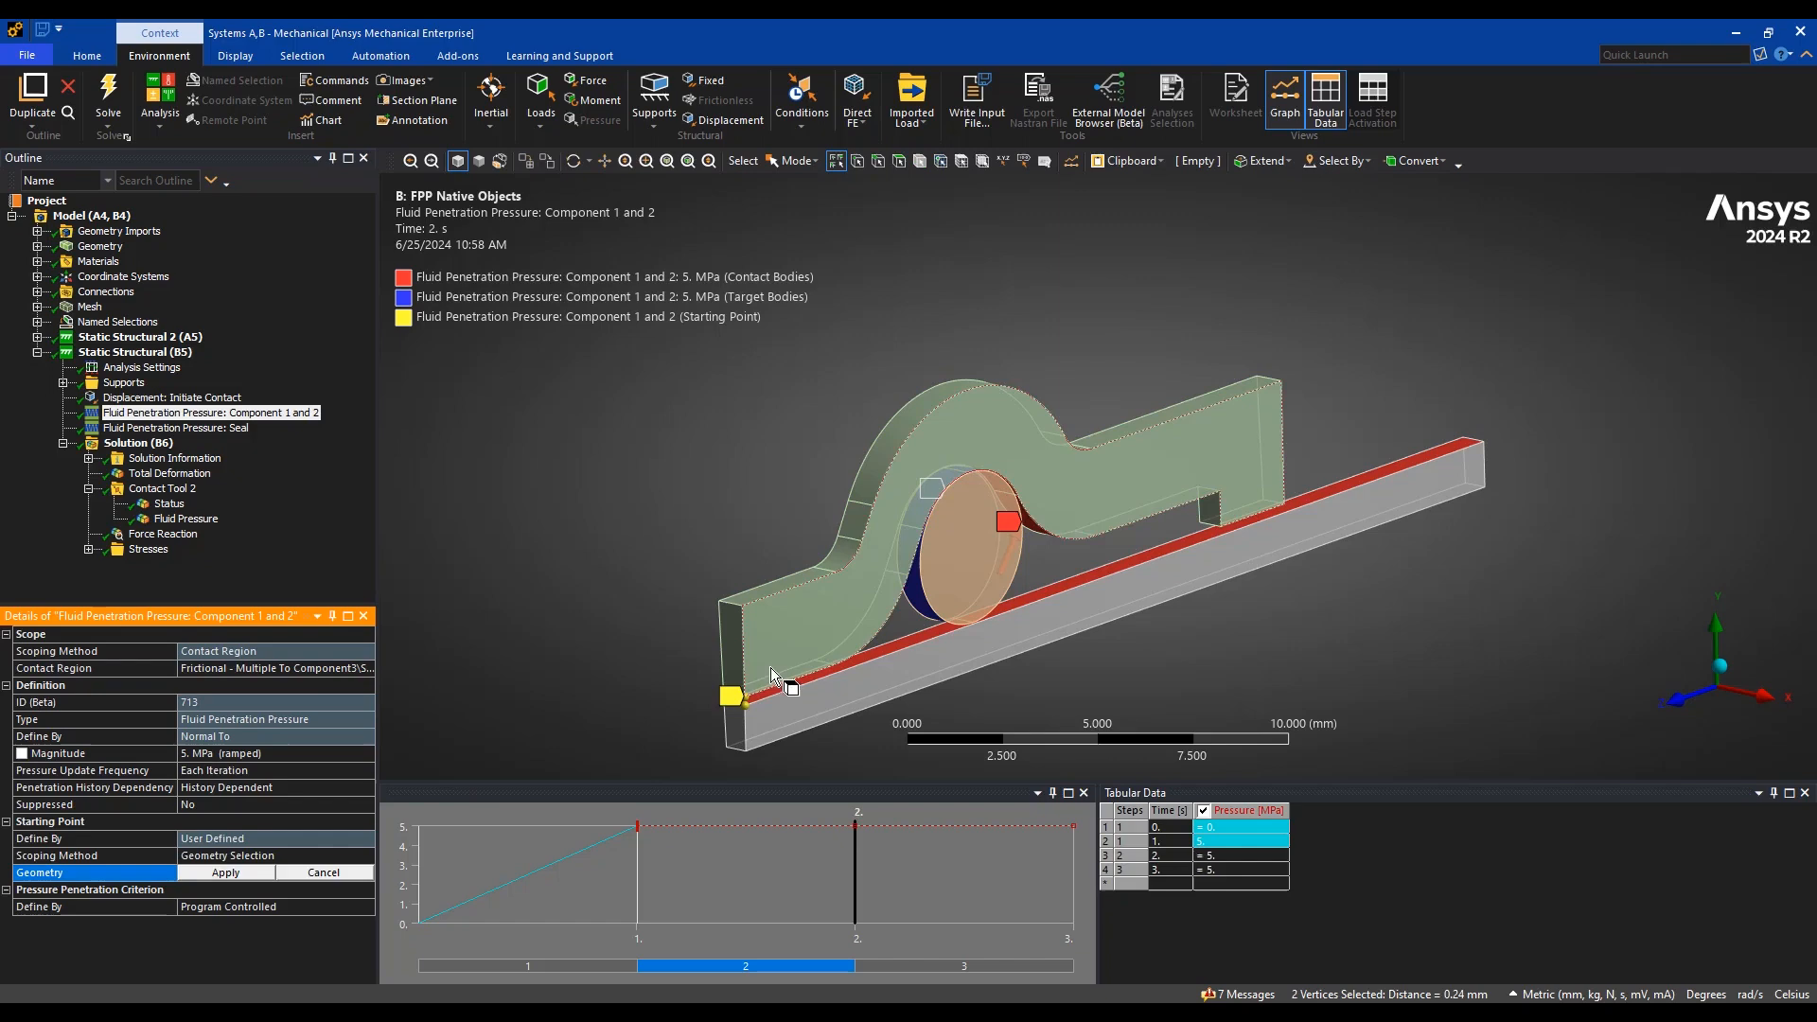
pyautogui.press('F7')
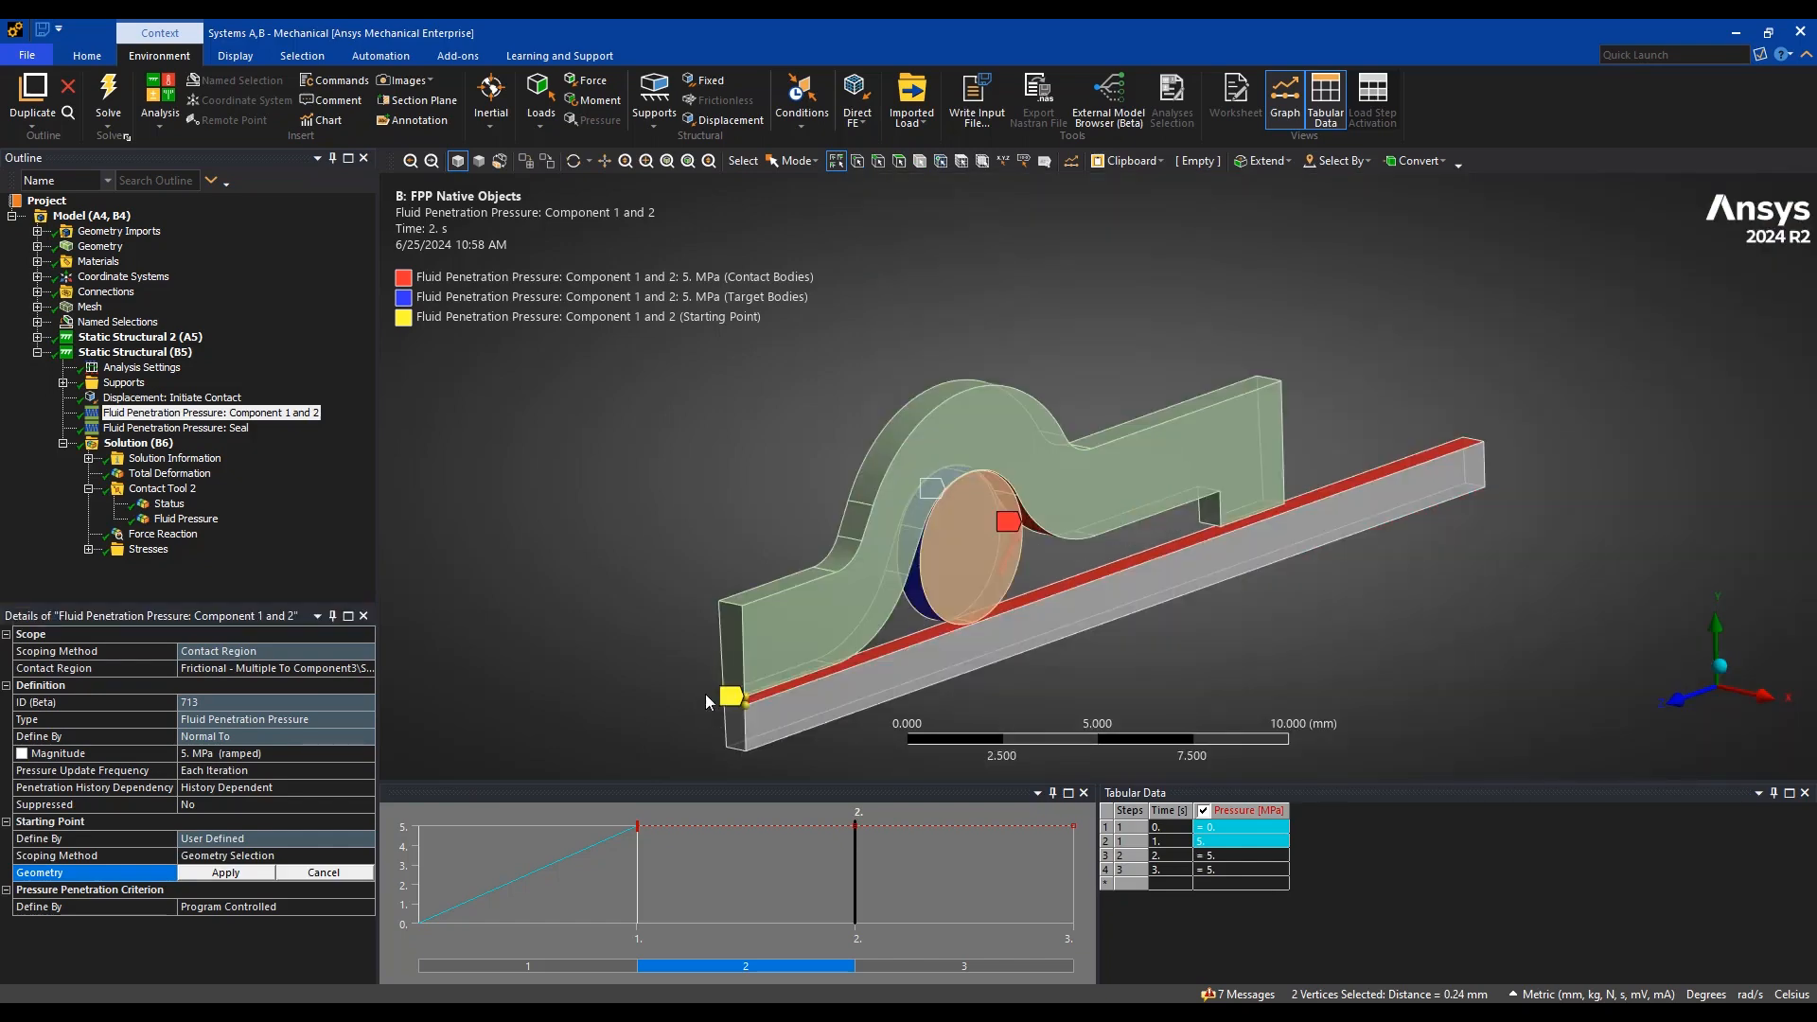
# Animate and orbit the fluid pressure result, then select both solid bodies of the LS-DYNA model.
pyautogui.click(186, 518)
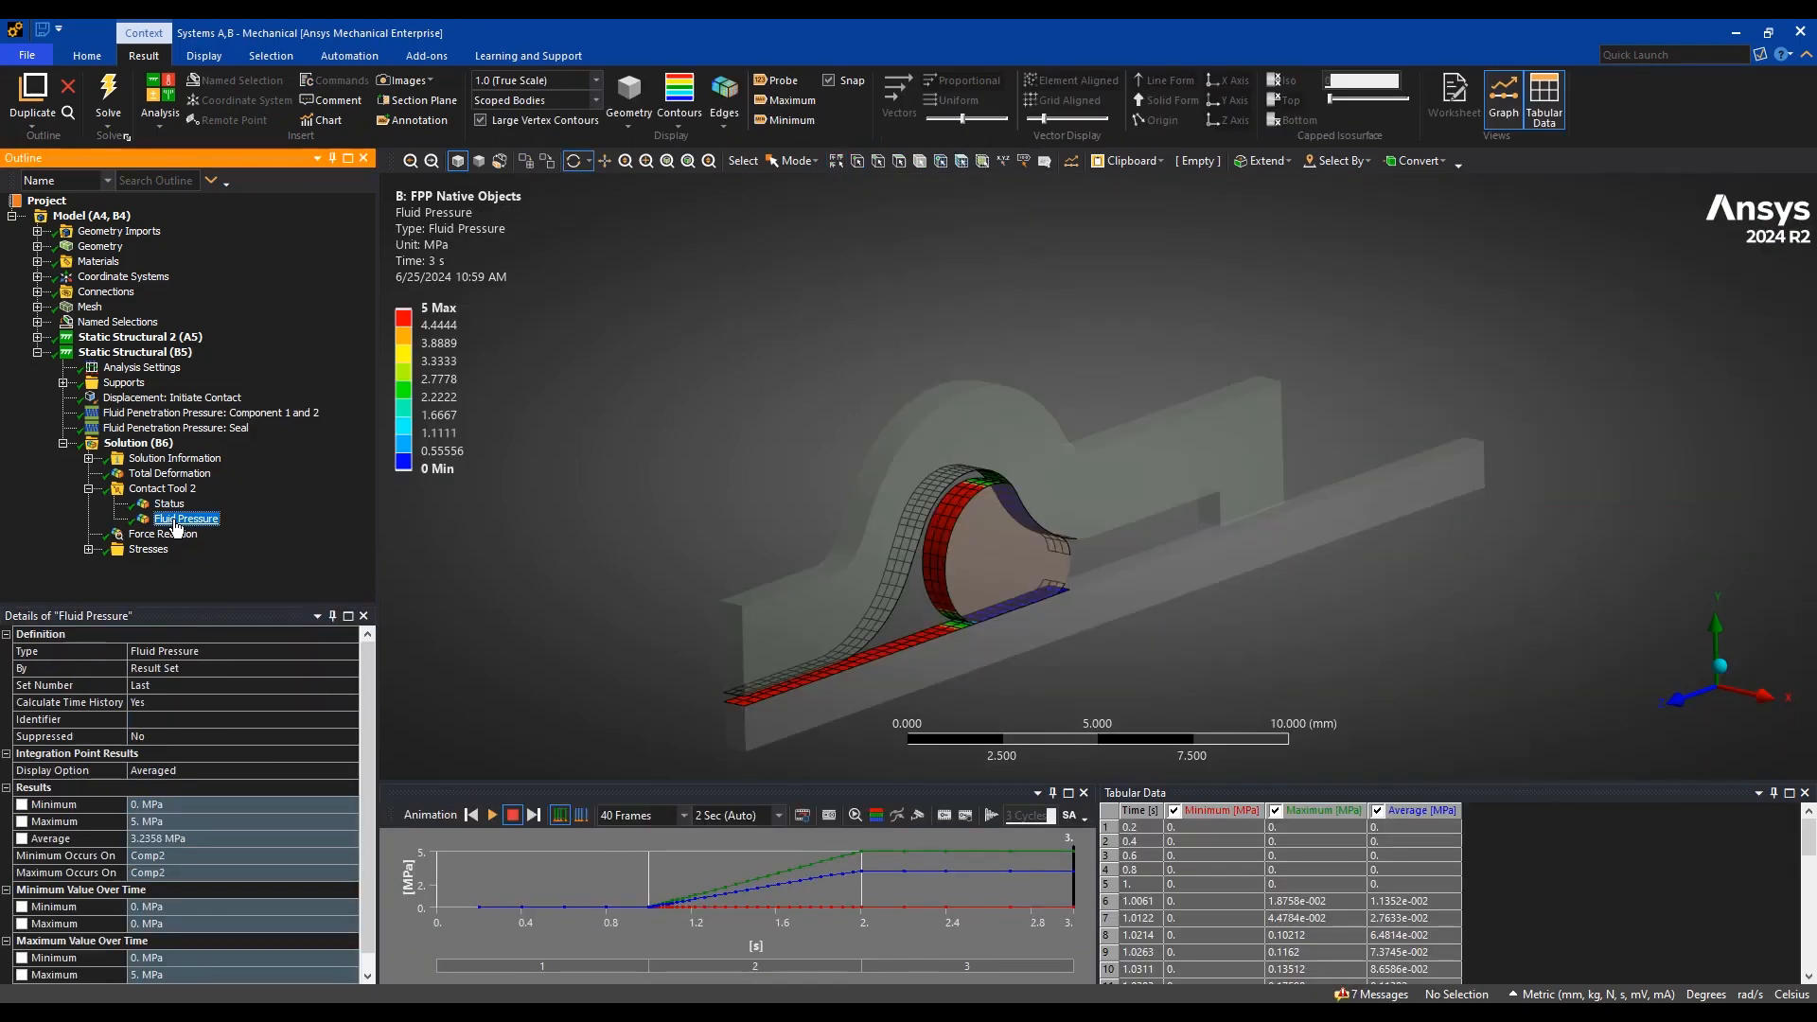
pyautogui.click(496, 813)
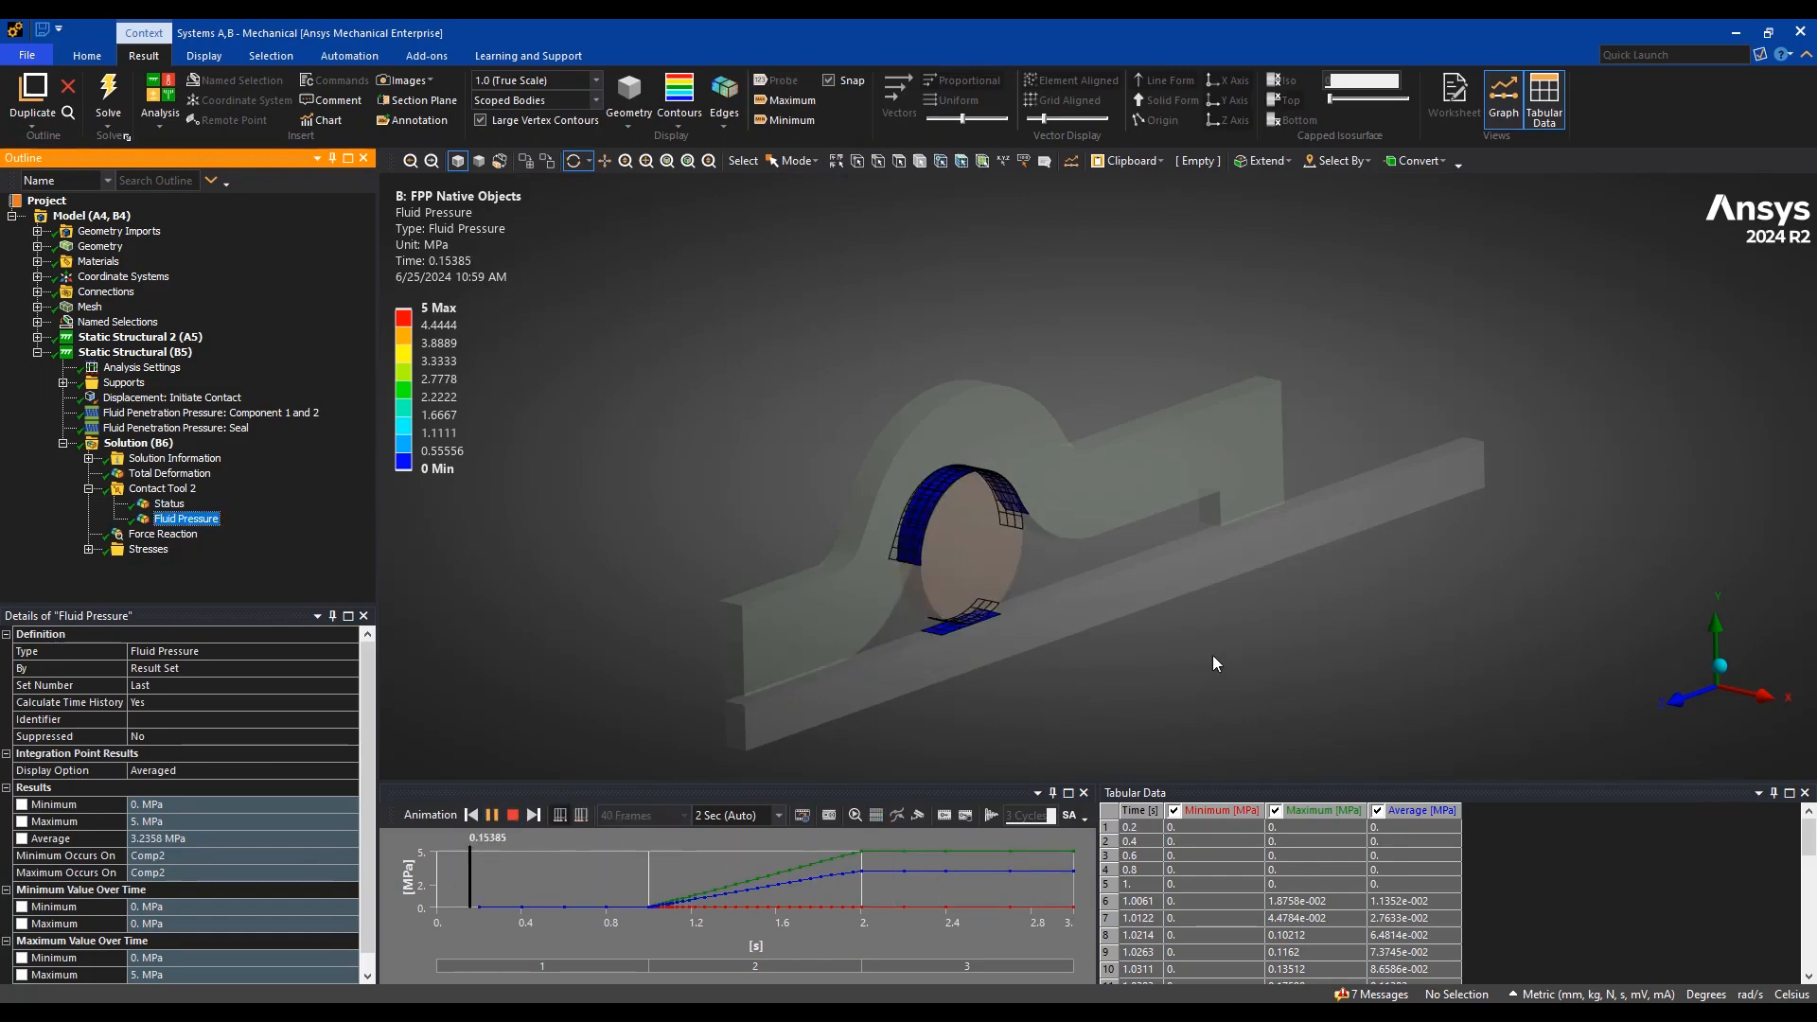
pyautogui.moveTo(1212, 654)
pyautogui.mouseDown(button='middle')
pyautogui.moveTo(1142, 662)
pyautogui.moveTo(991, 737)
pyautogui.mouseUp(button='middle')
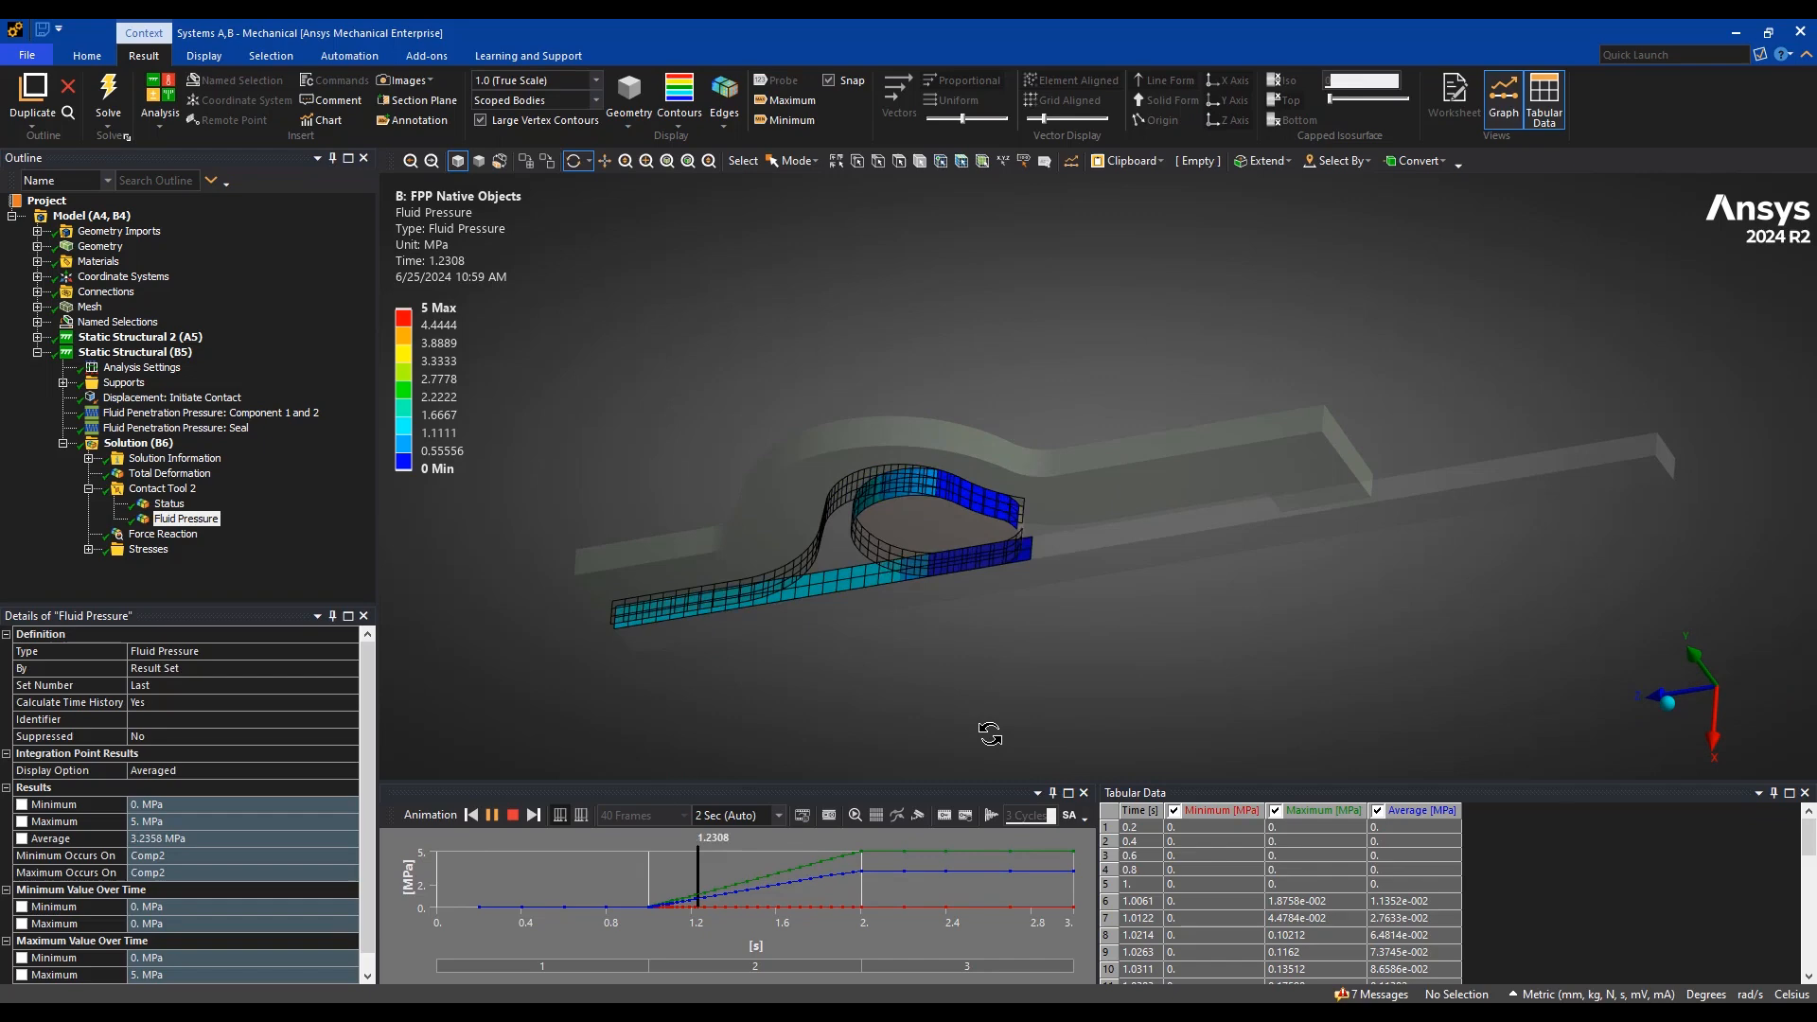
pyautogui.moveTo(990, 738); pyautogui.dragTo(1016, 670, button='middle')
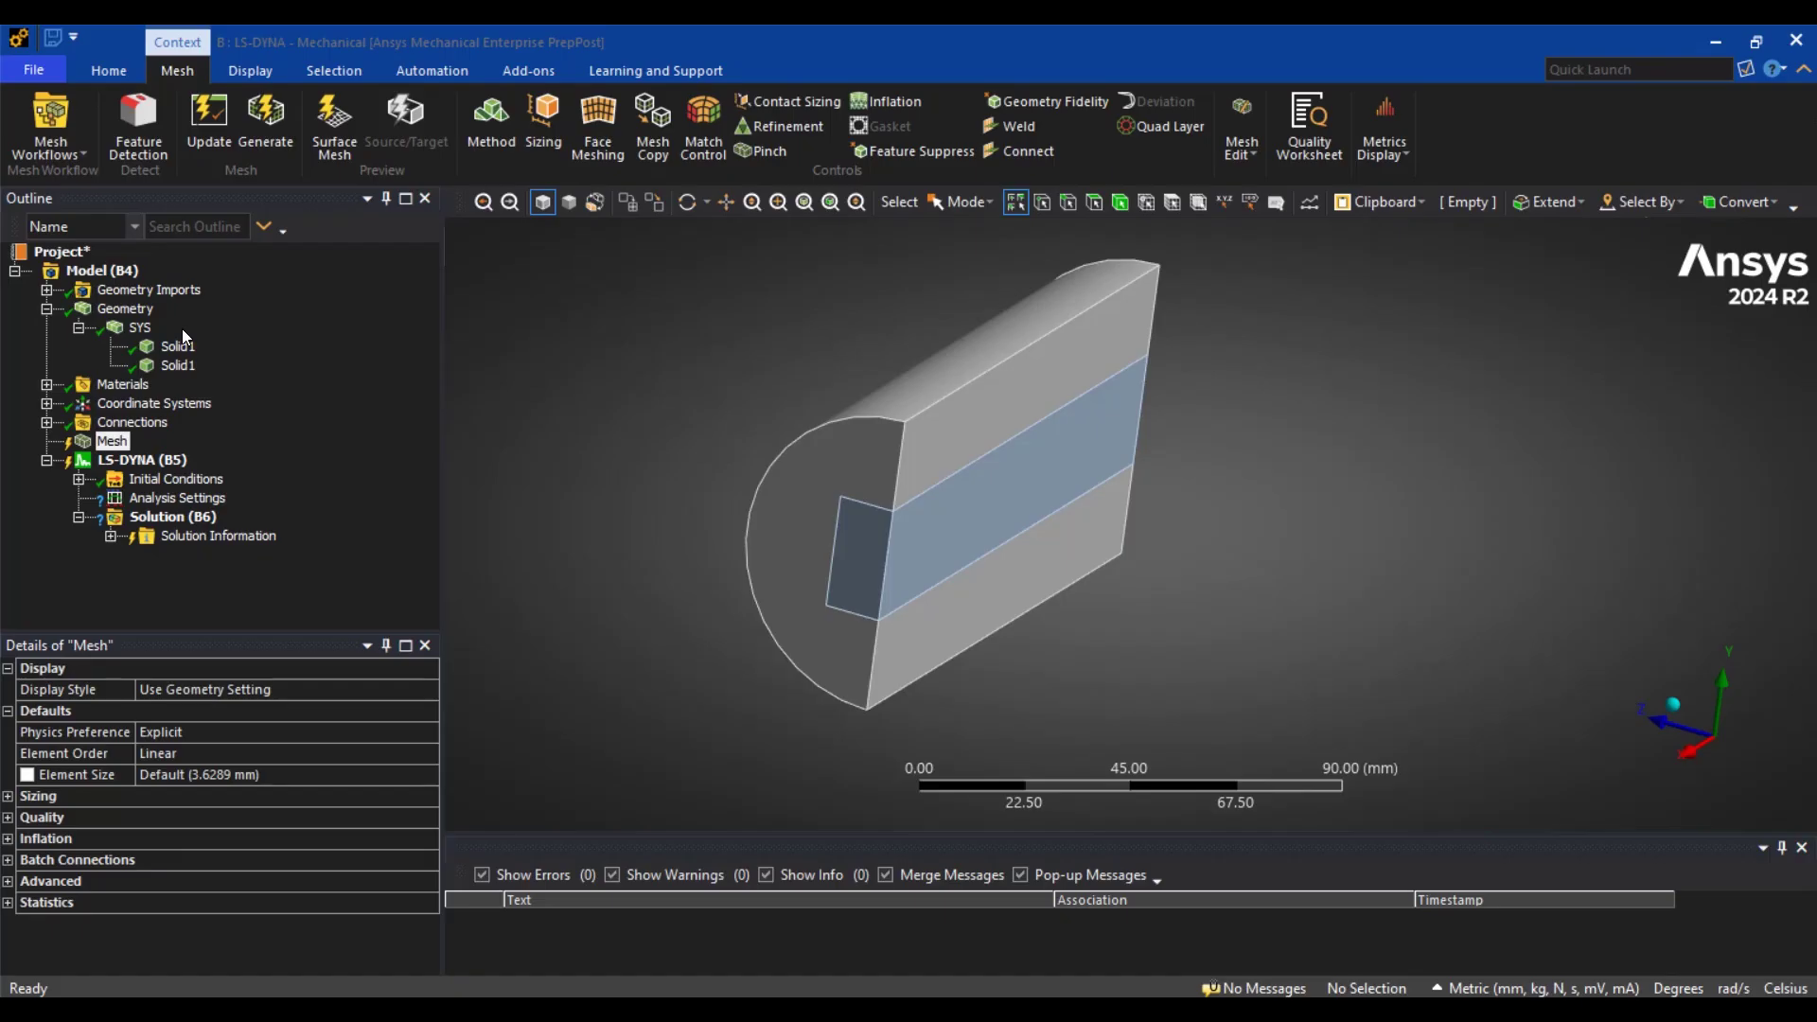
pyautogui.click(177, 348)
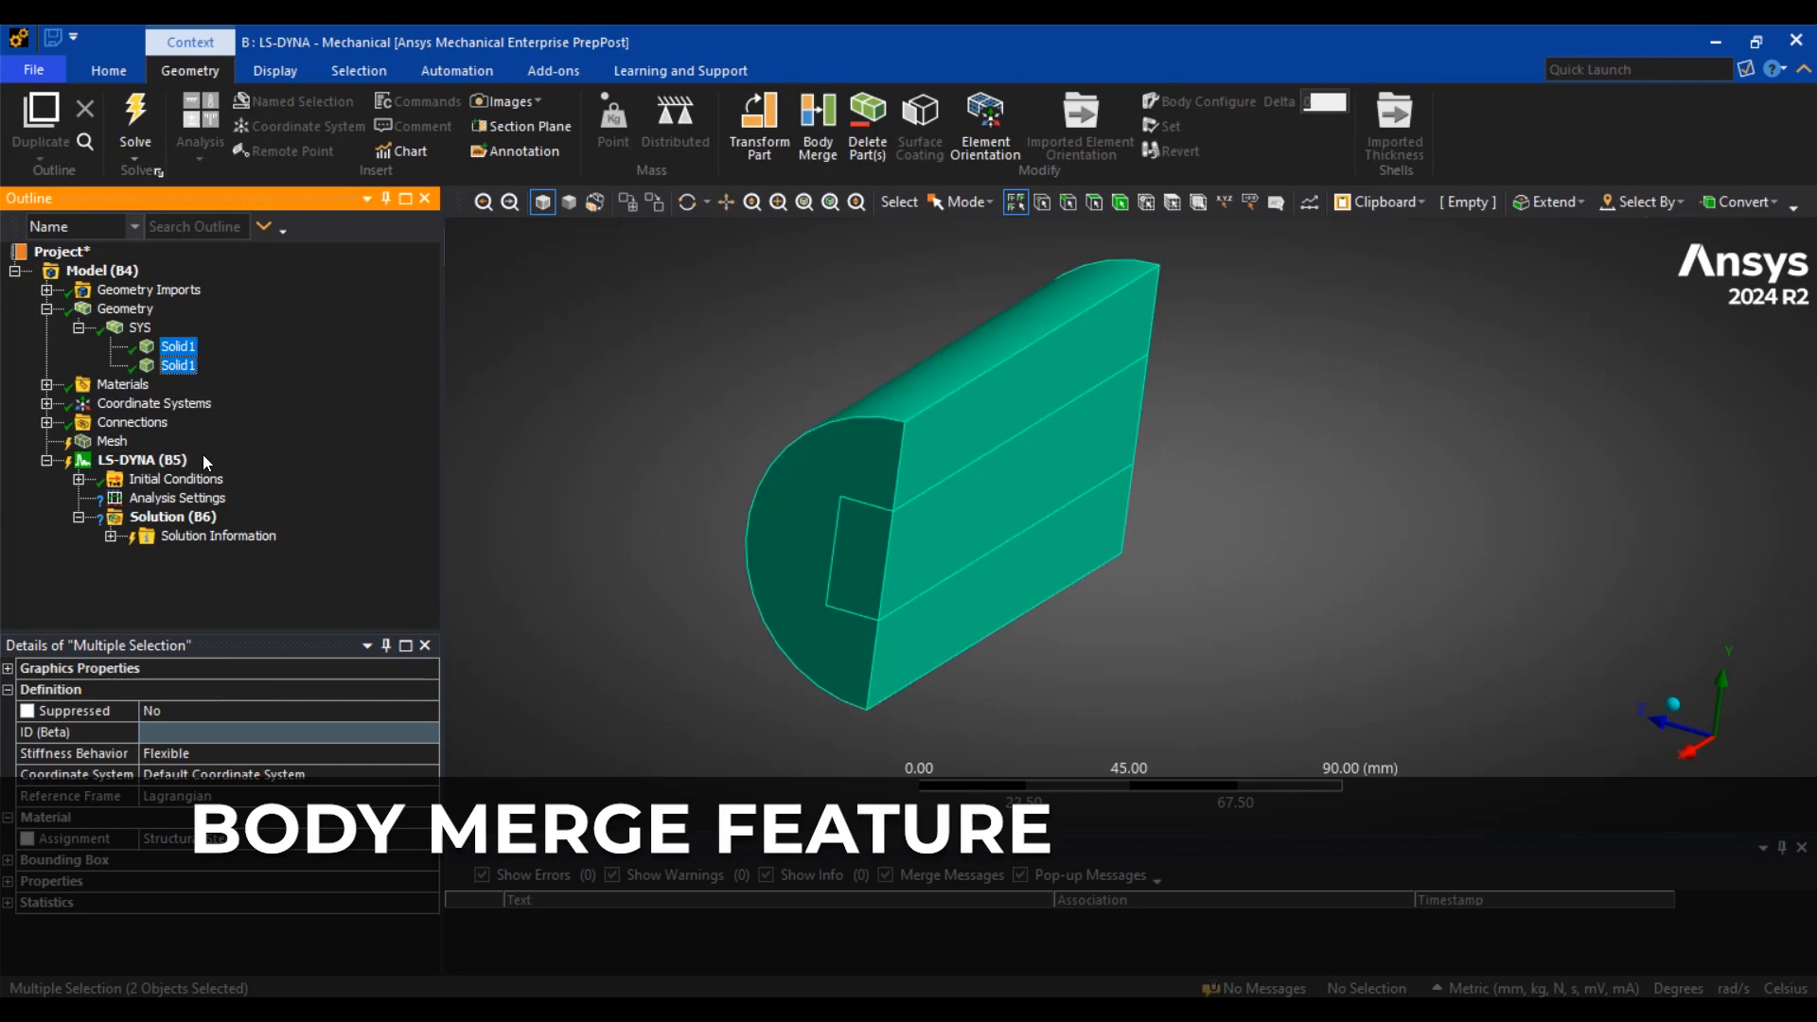
# Generate the mesh for the two-body LS-DYNA model and bring up the Model insert menu.
pyautogui.click(111, 441)
pyautogui.rightClick(140, 442)
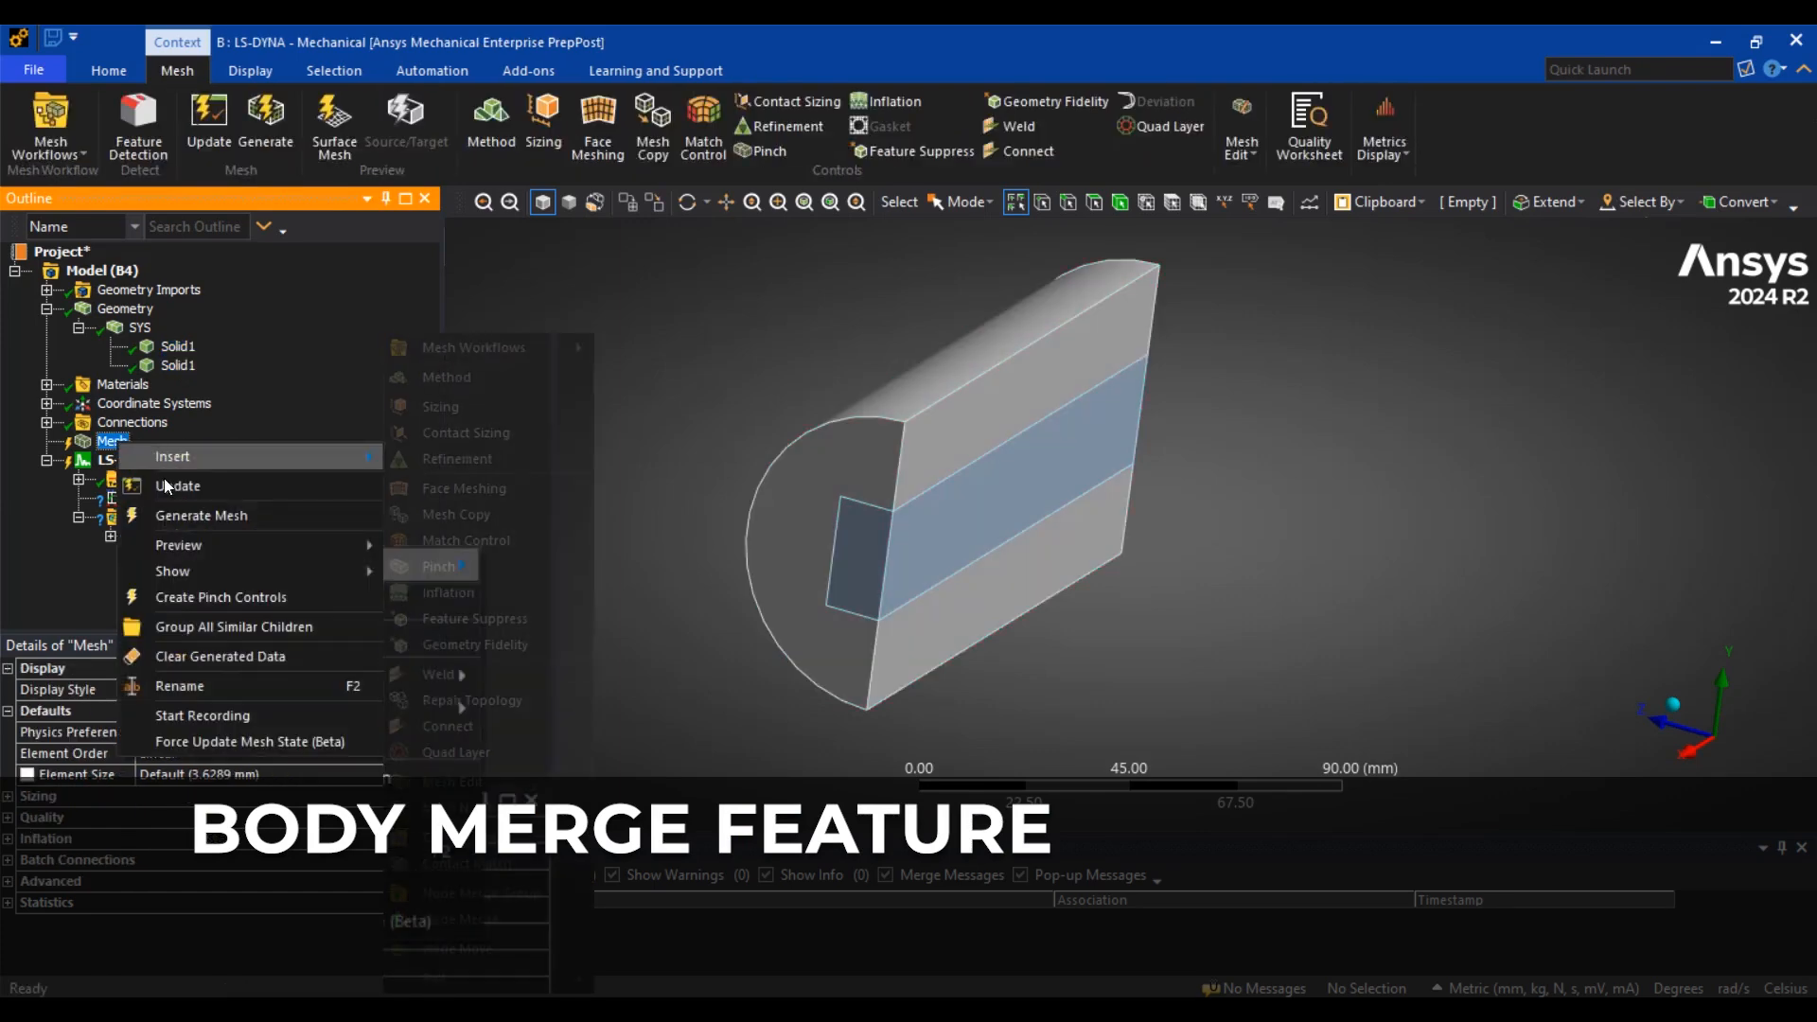
pyautogui.click(166, 516)
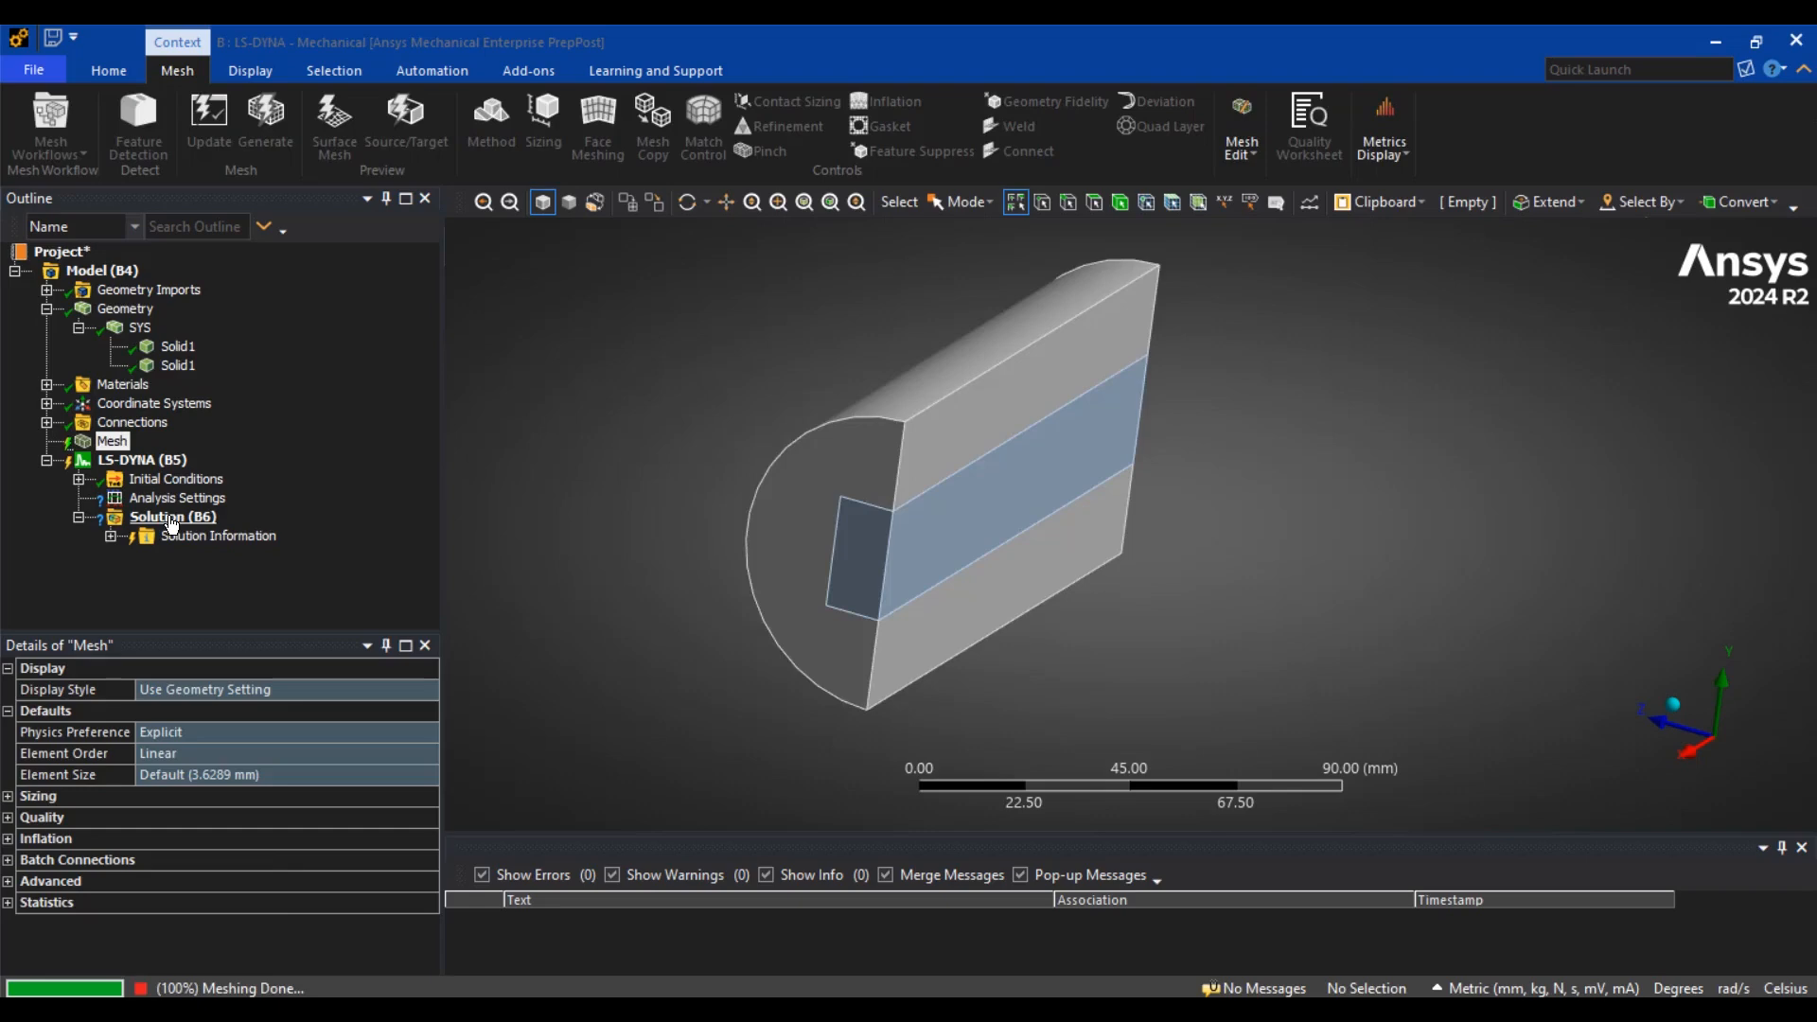
pyautogui.click(103, 271)
pyautogui.rightClick(102, 270)
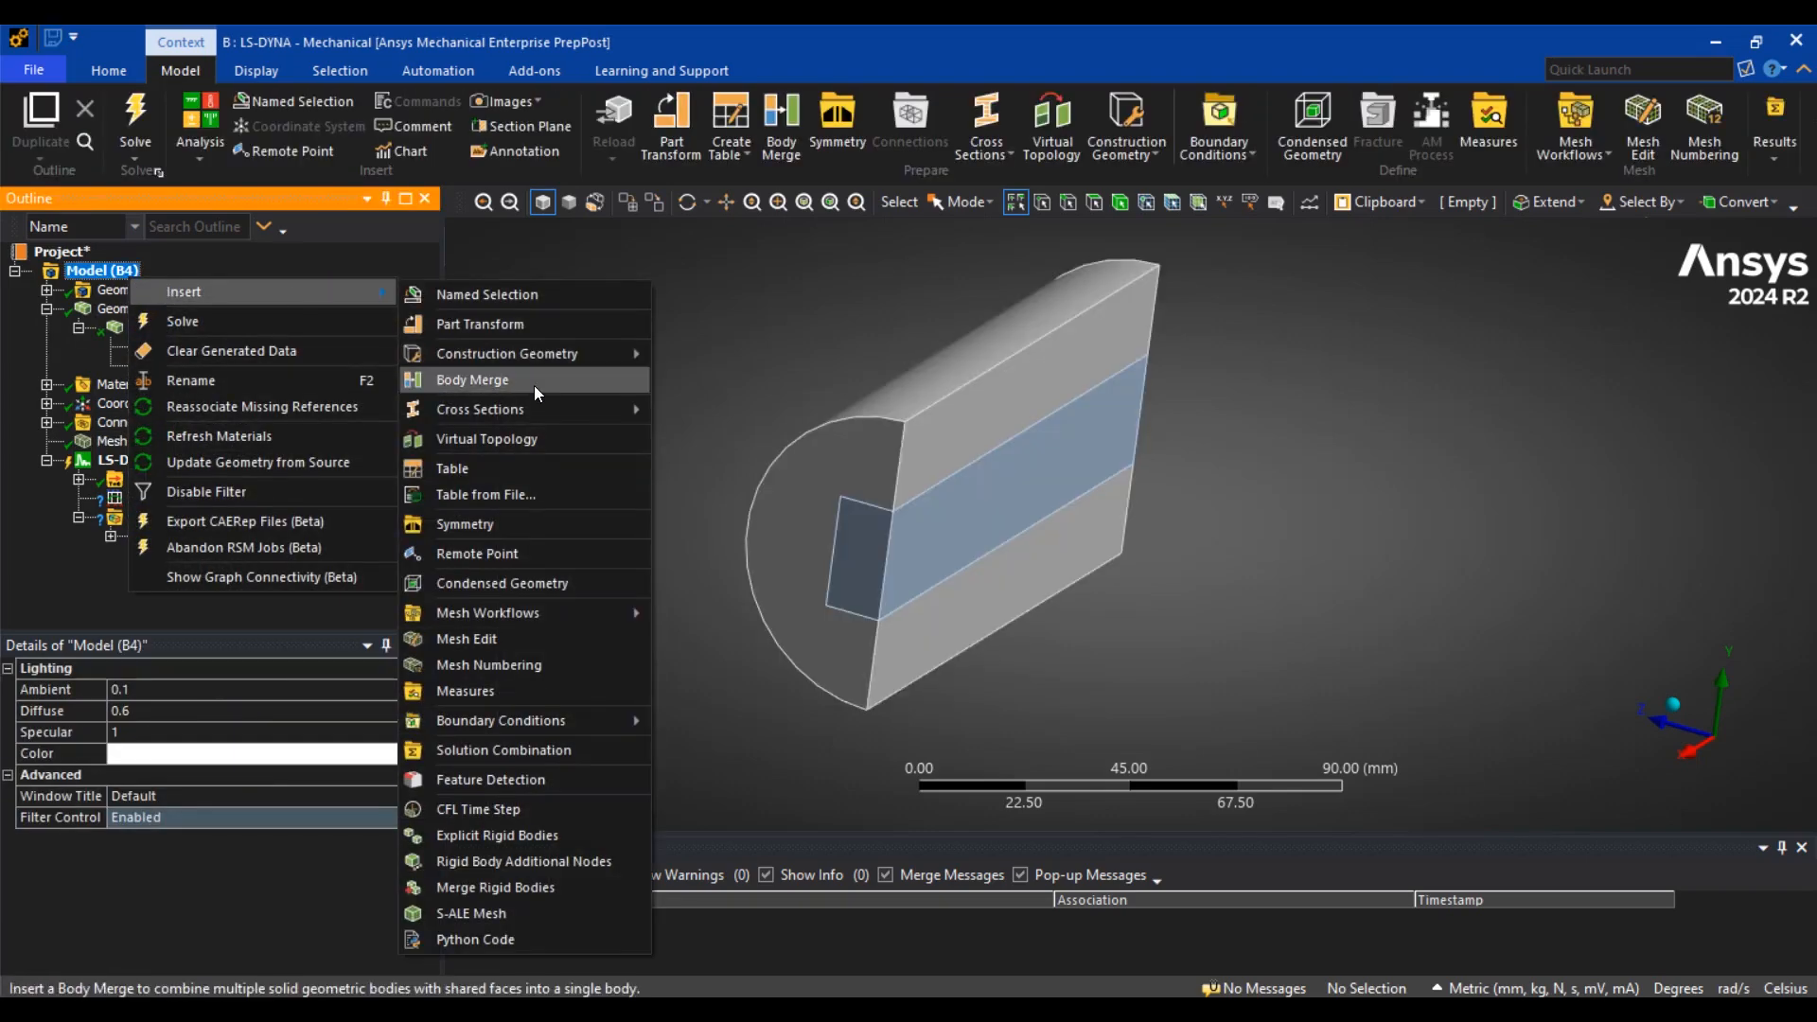
# Insert a Body Merge and assign both solid bodies as its geometry.
pyautogui.click(473, 380)
pyautogui.hotkey('ctrl', 'a')
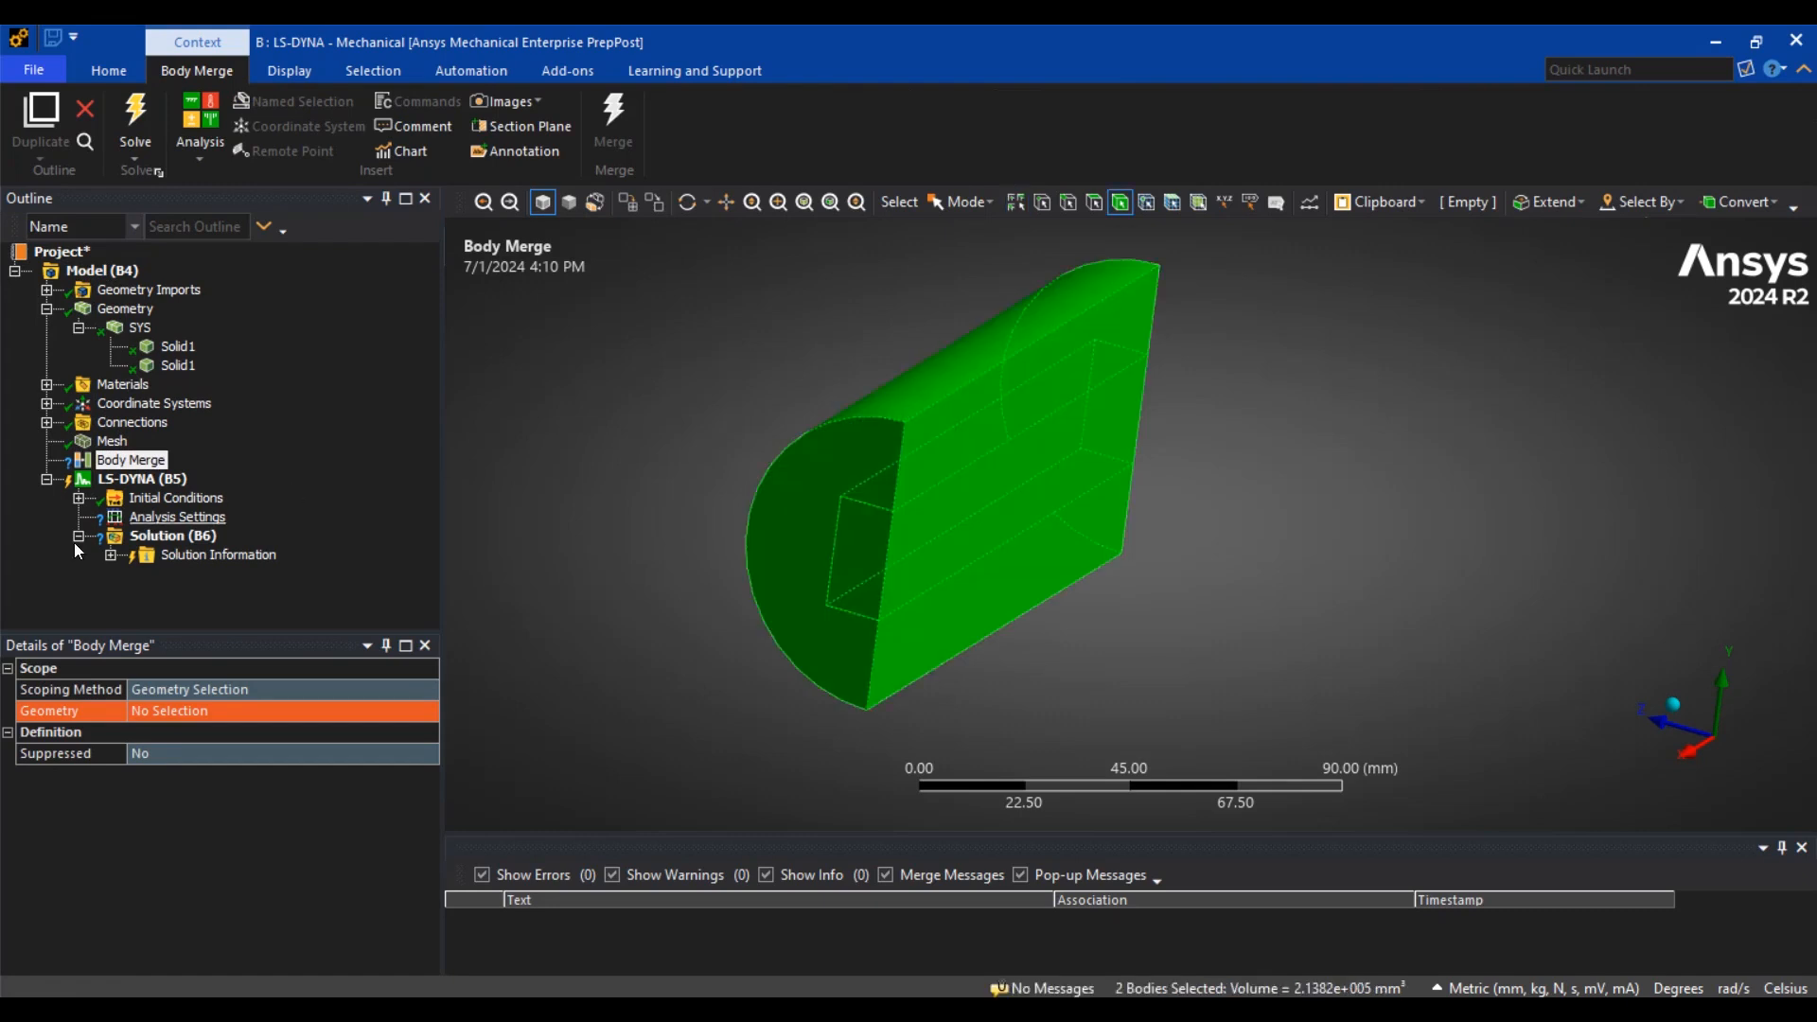
pyautogui.click(255, 709)
pyautogui.click(169, 715)
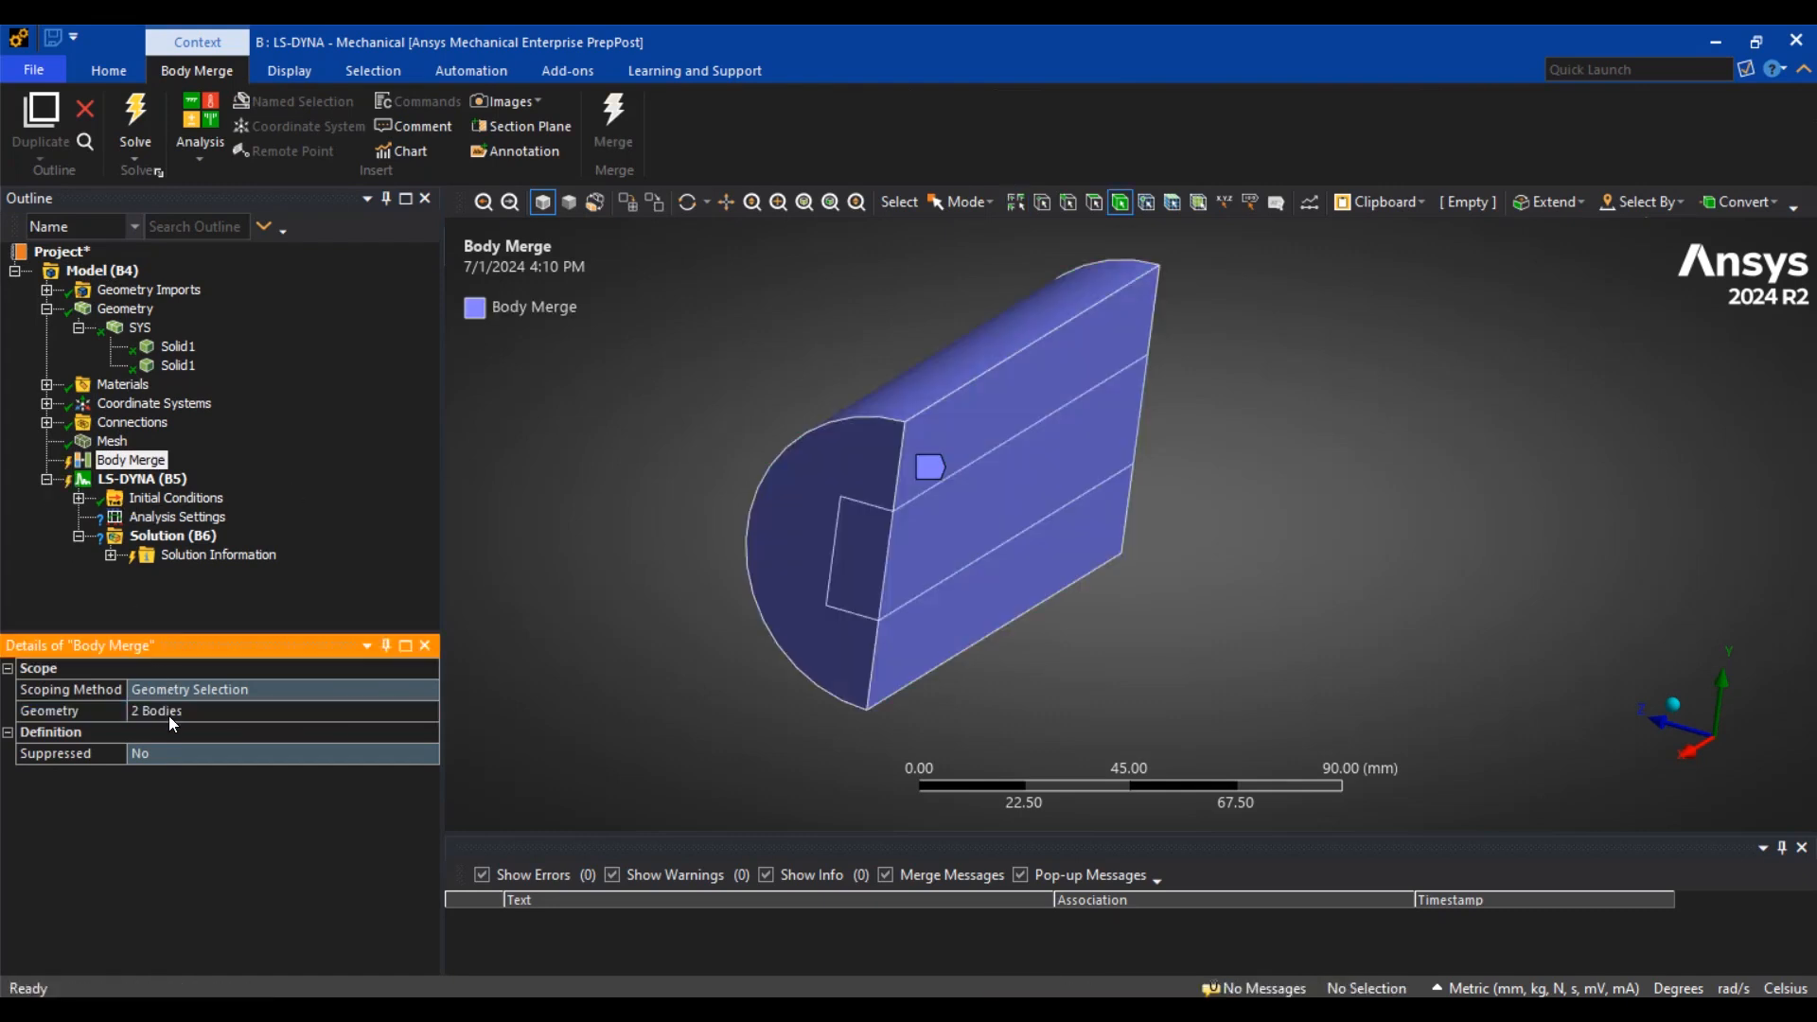
# Merge the two bodies into one SYS body and check its mesh.
pyautogui.rightClick(132, 460)
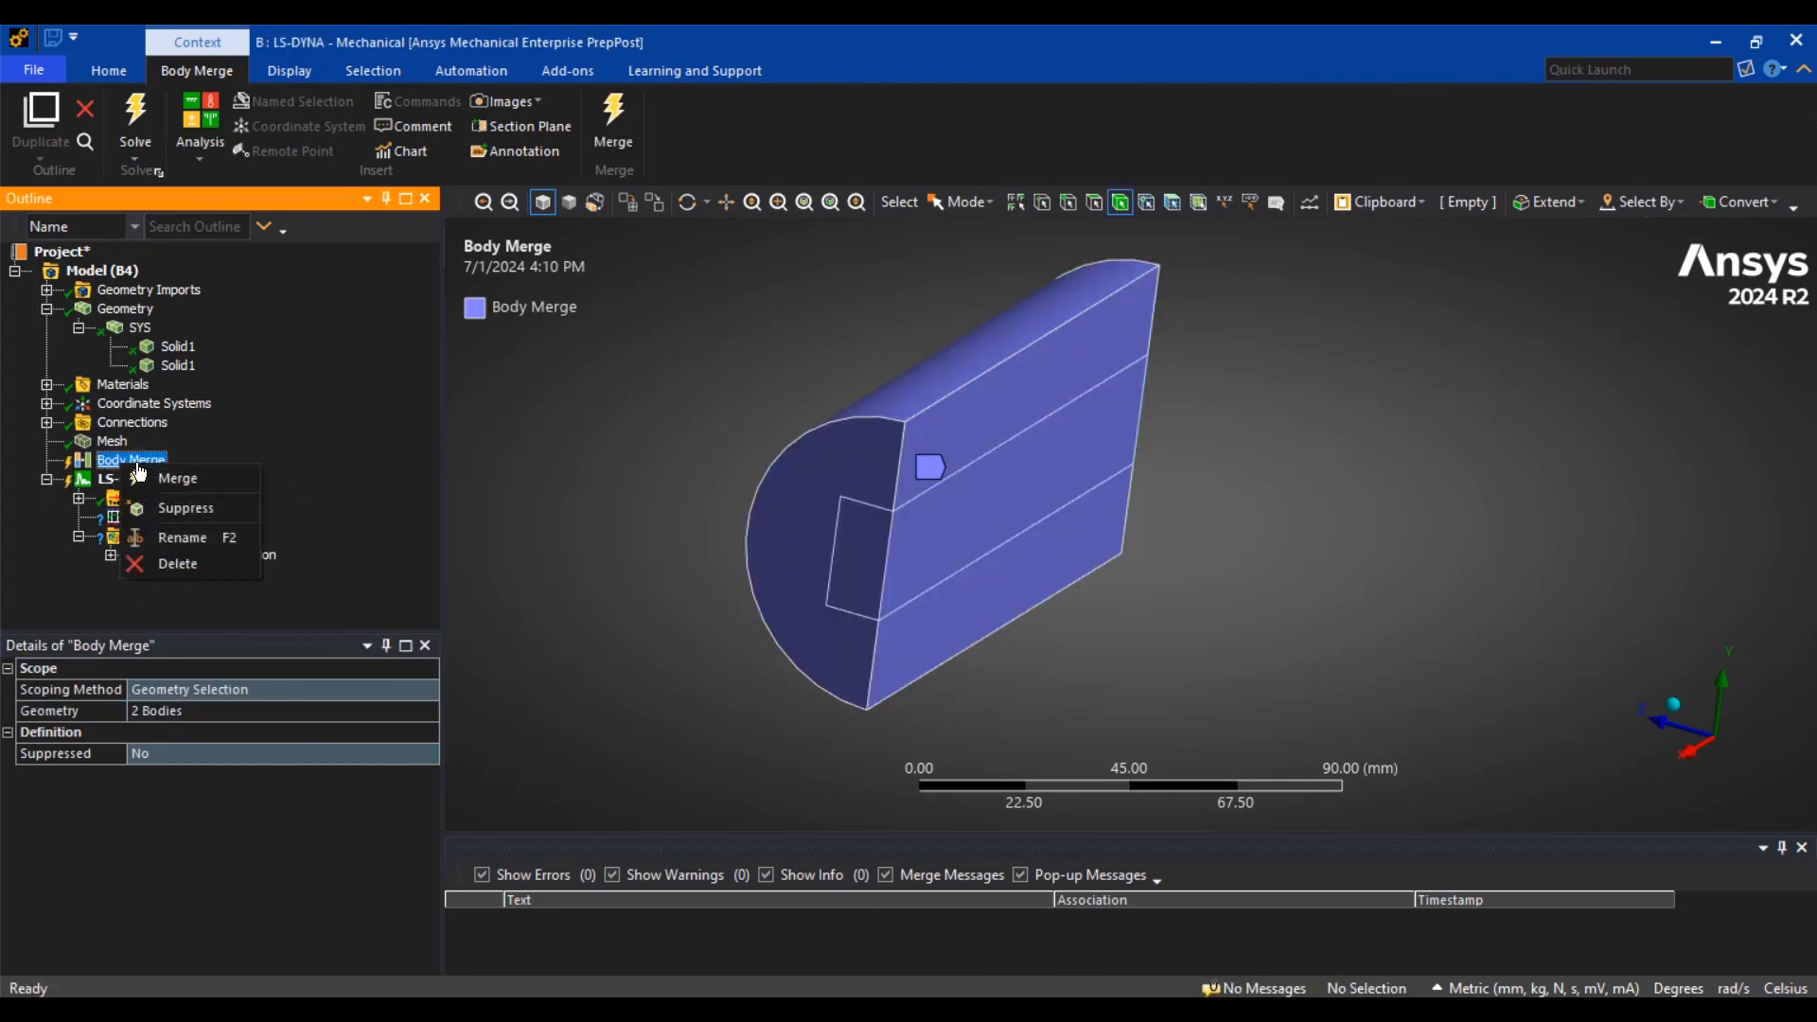
pyautogui.click(178, 477)
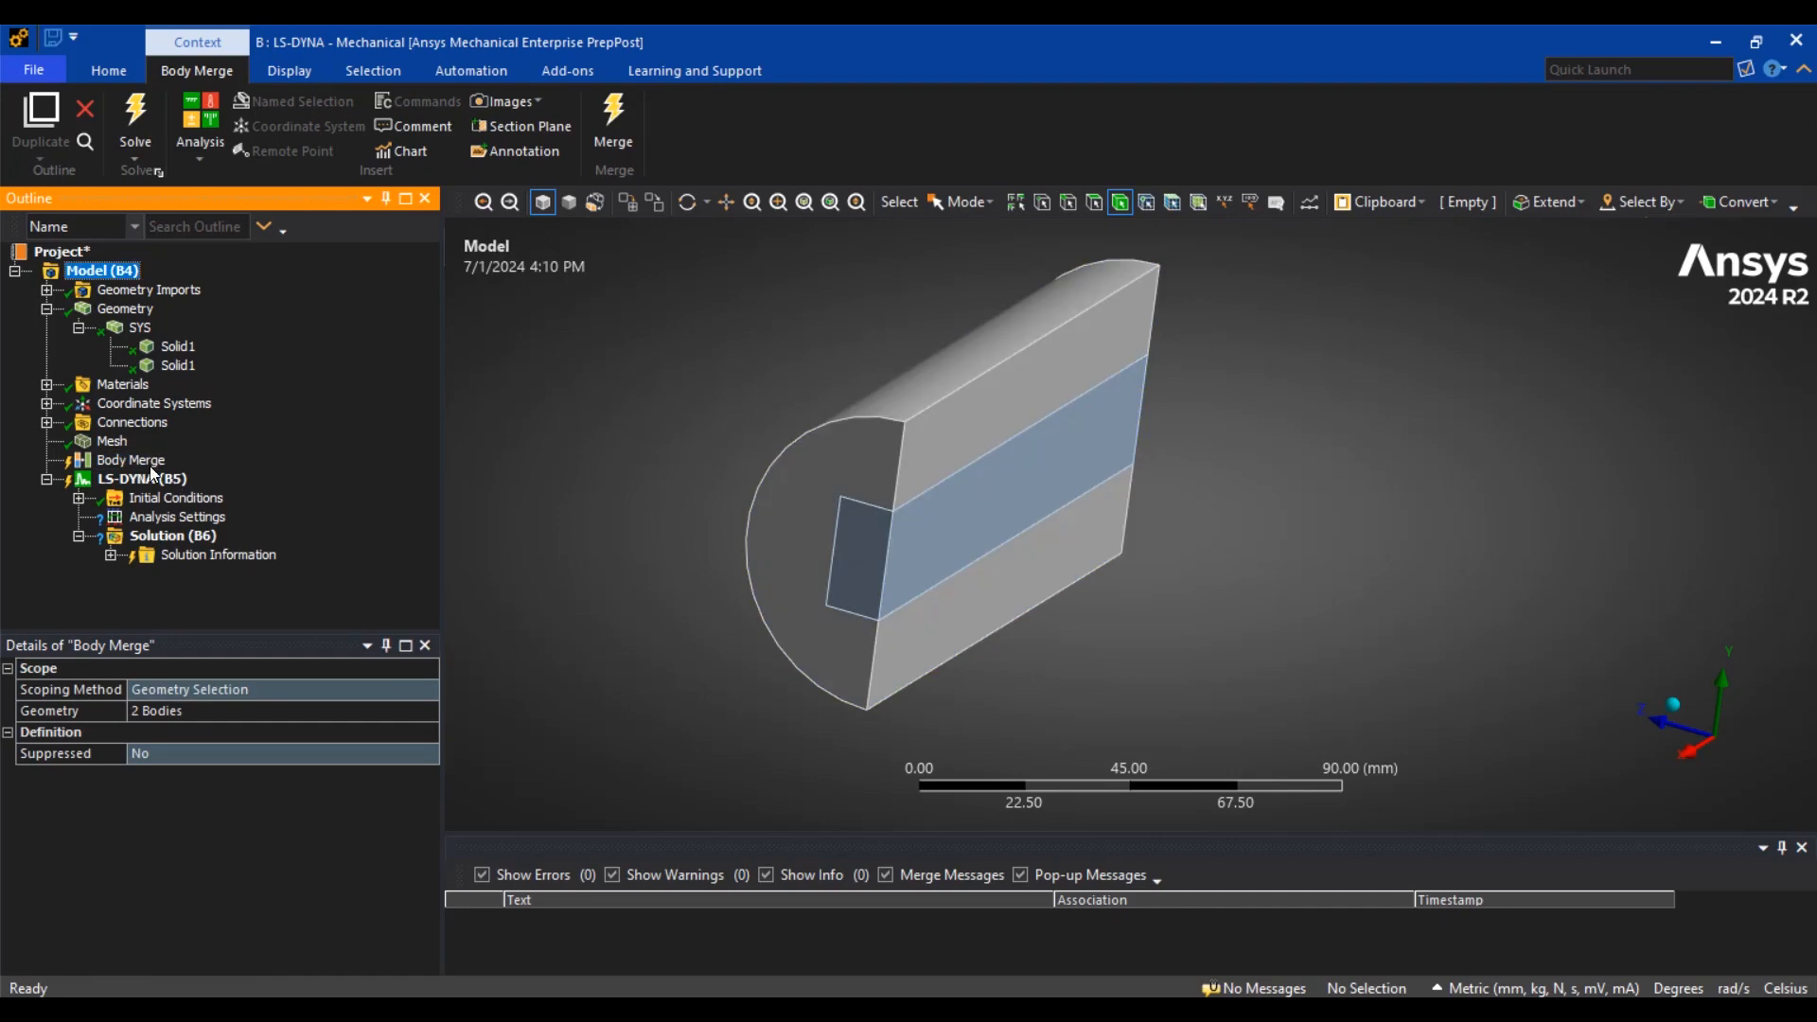
pyautogui.click(115, 422)
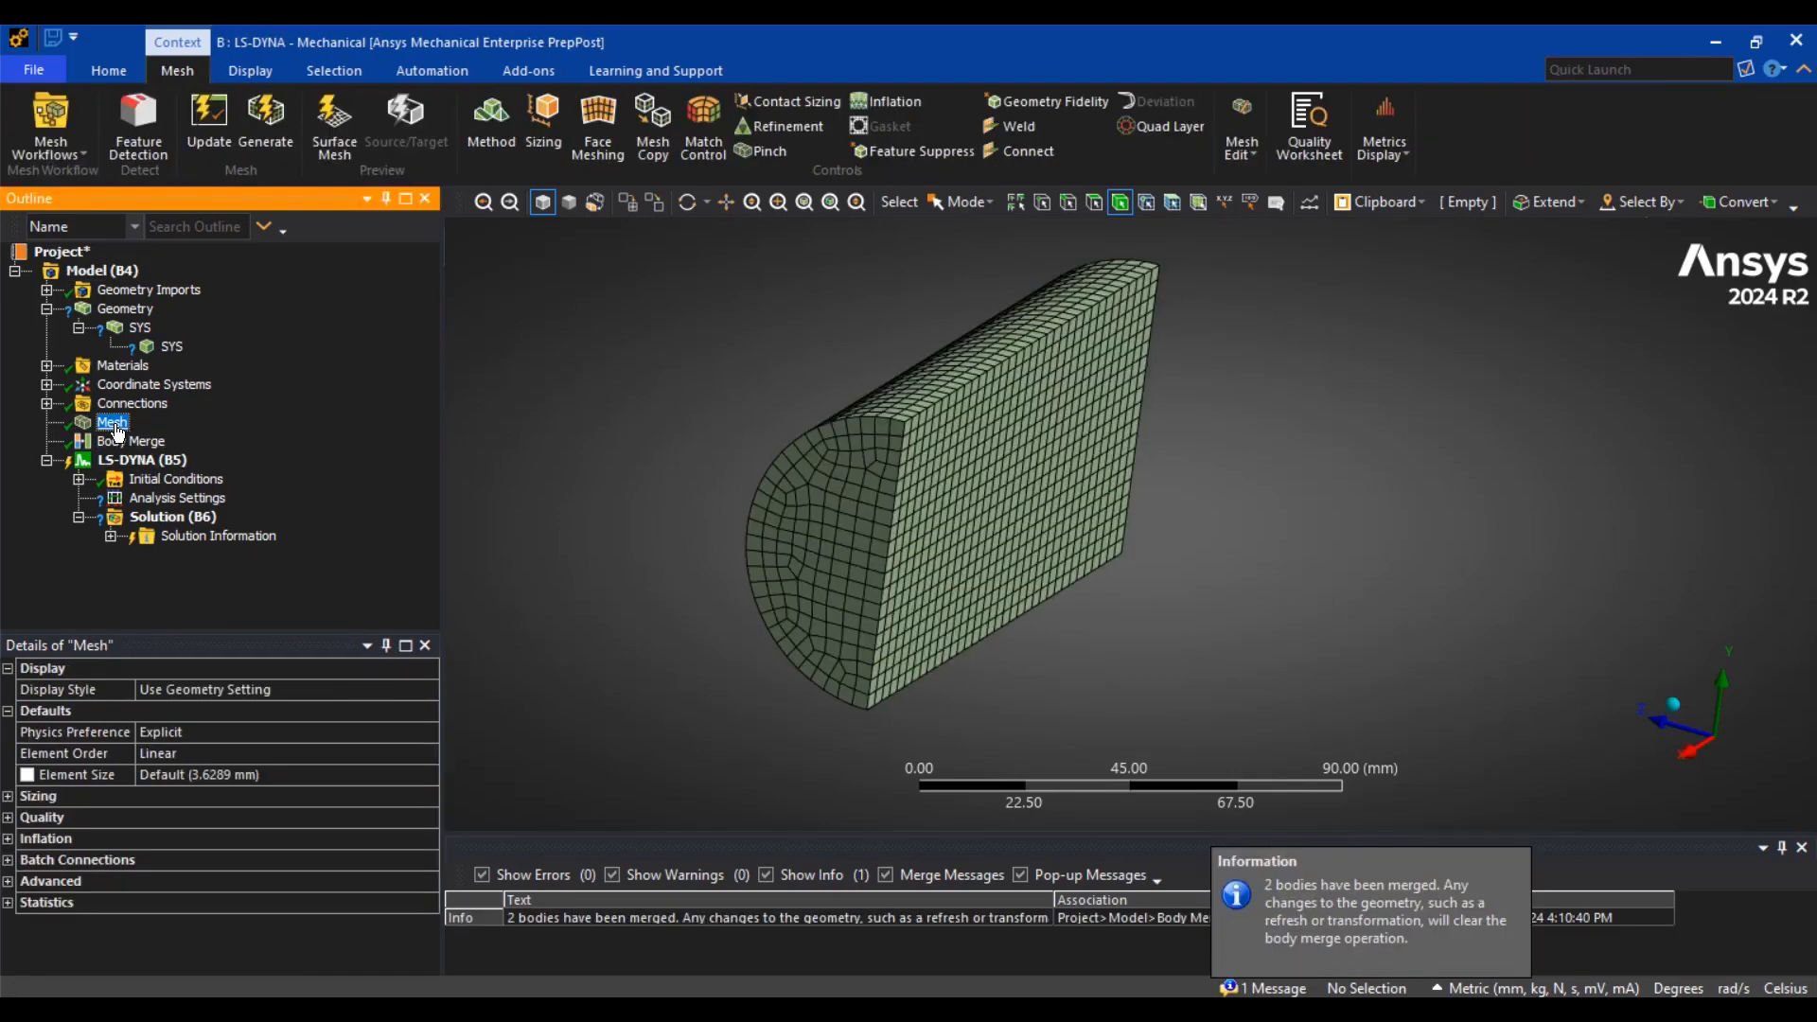
pyautogui.click(170, 348)
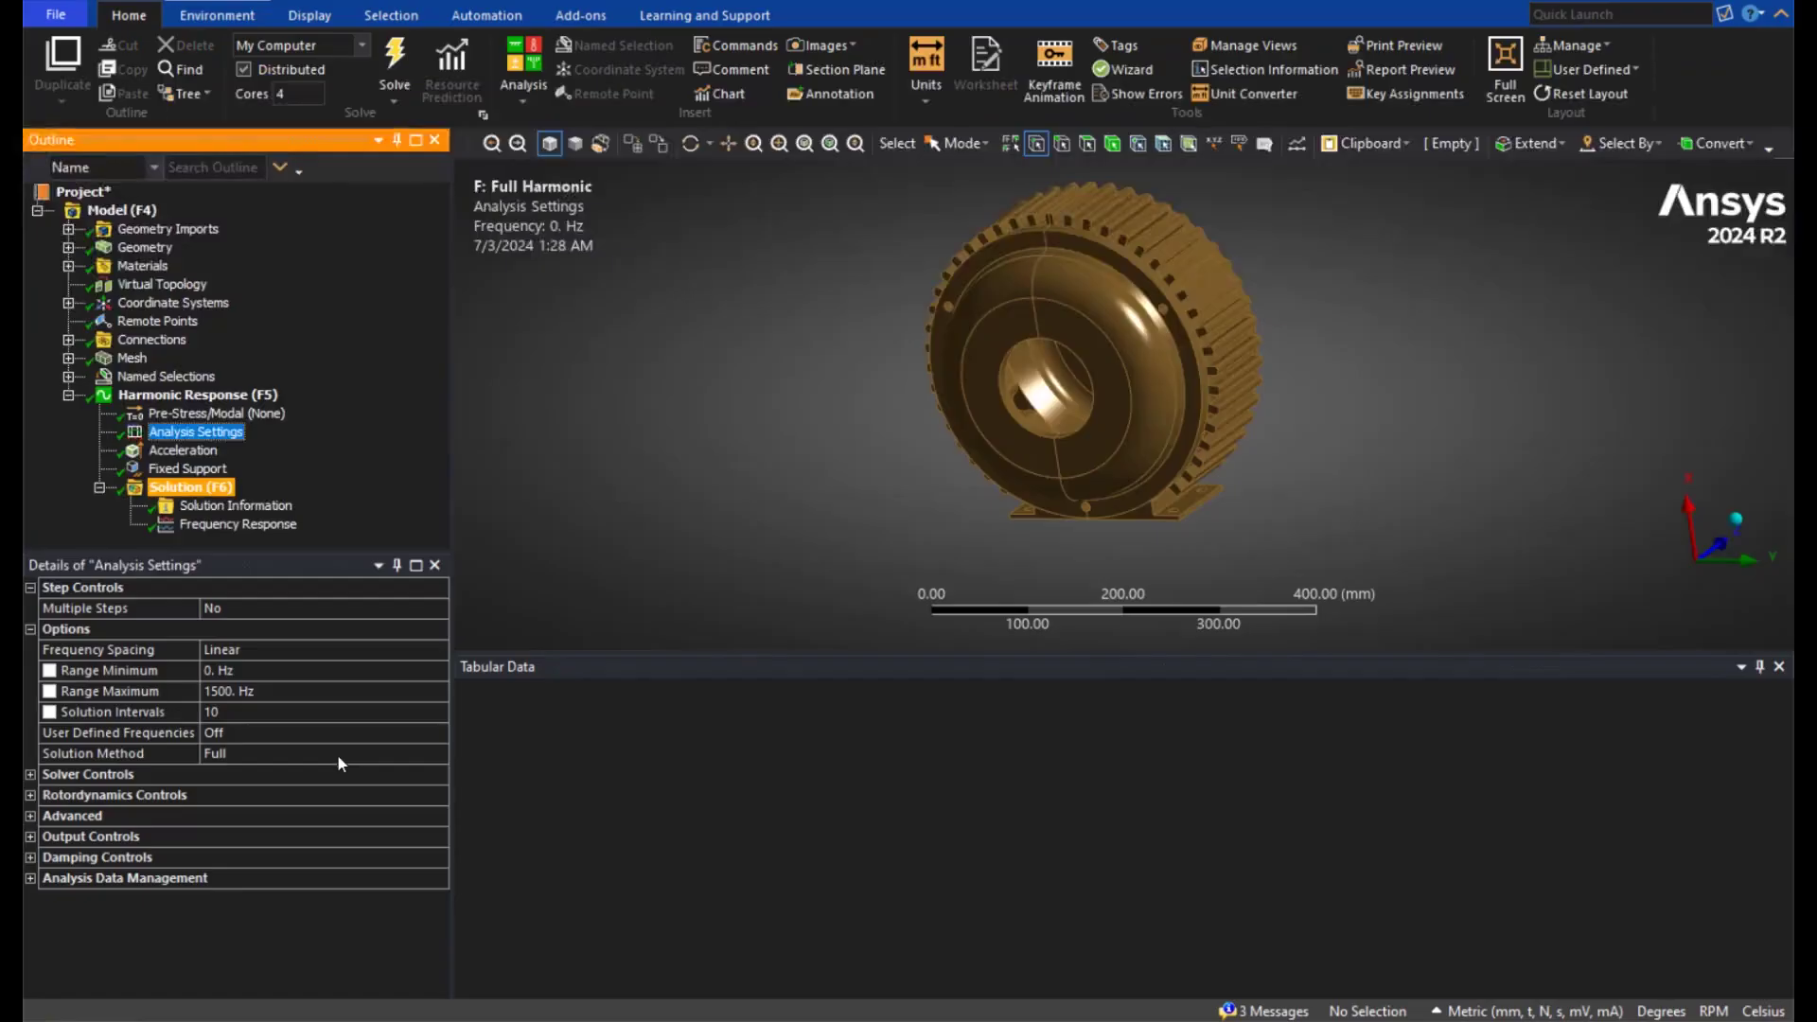
# Keep the Full solution method and try the Iterative solver type before returning to Direct.
pyautogui.click(338, 757)
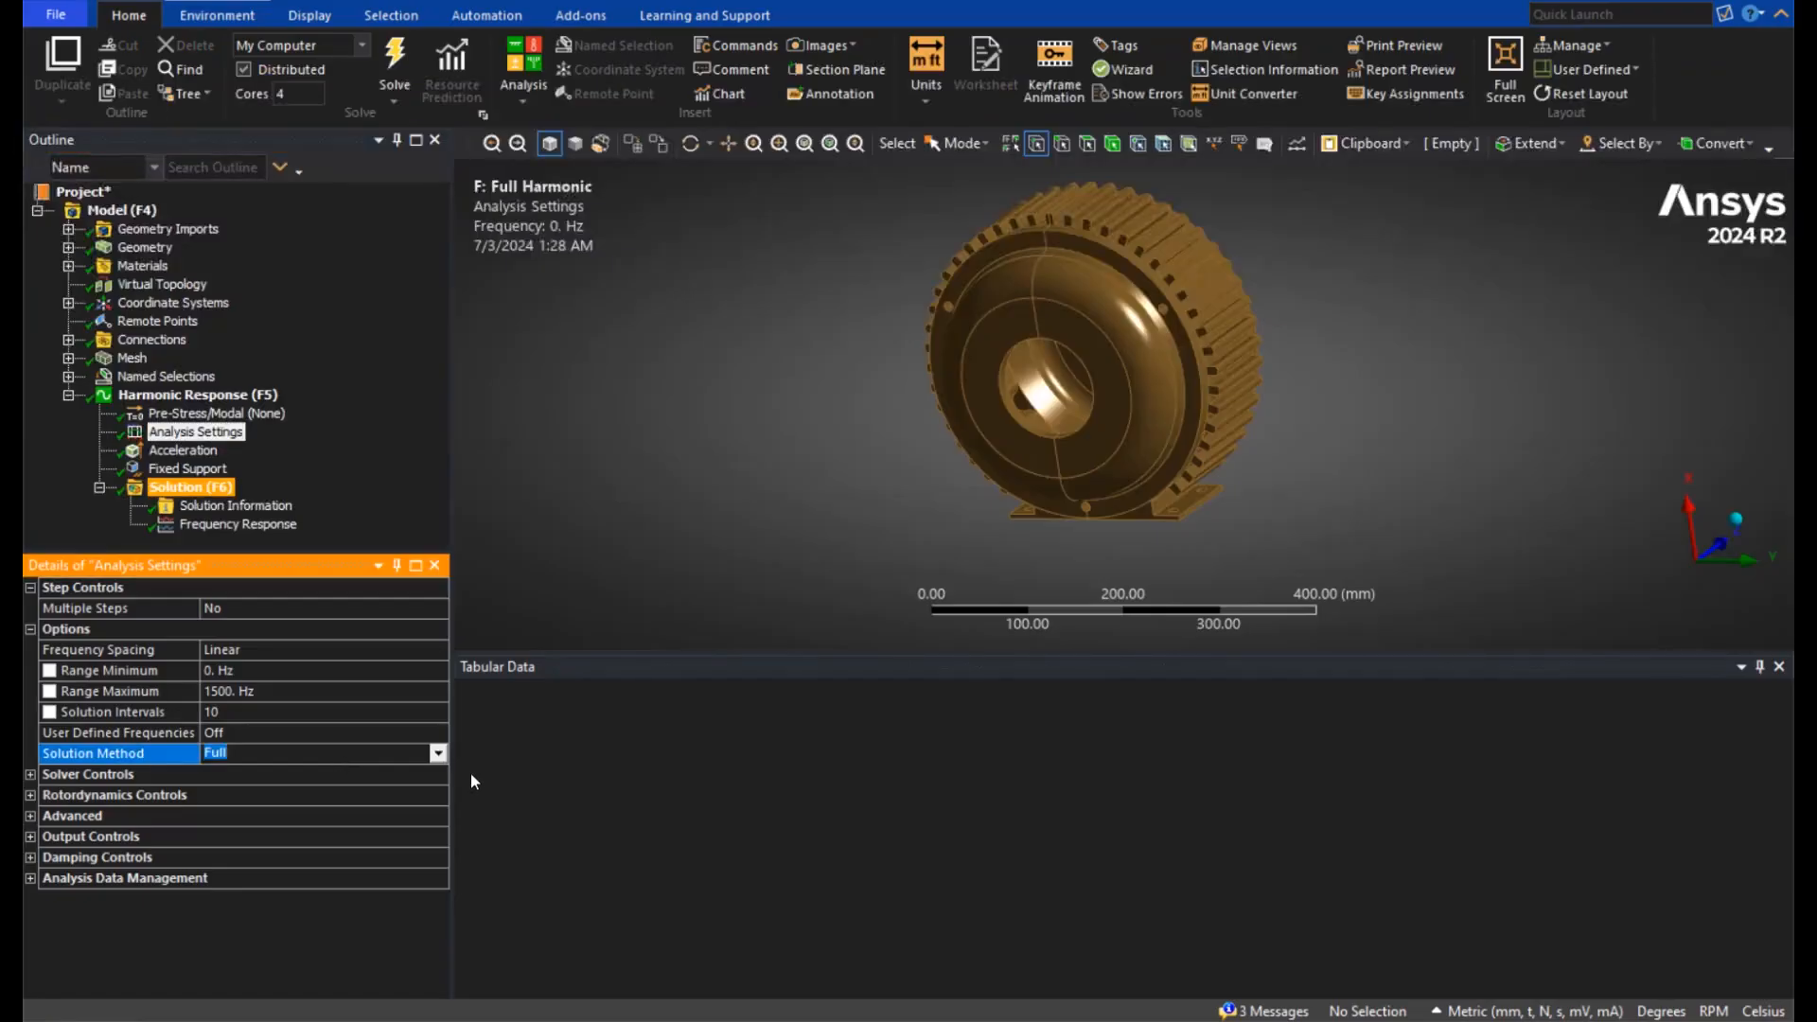
pyautogui.click(437, 754)
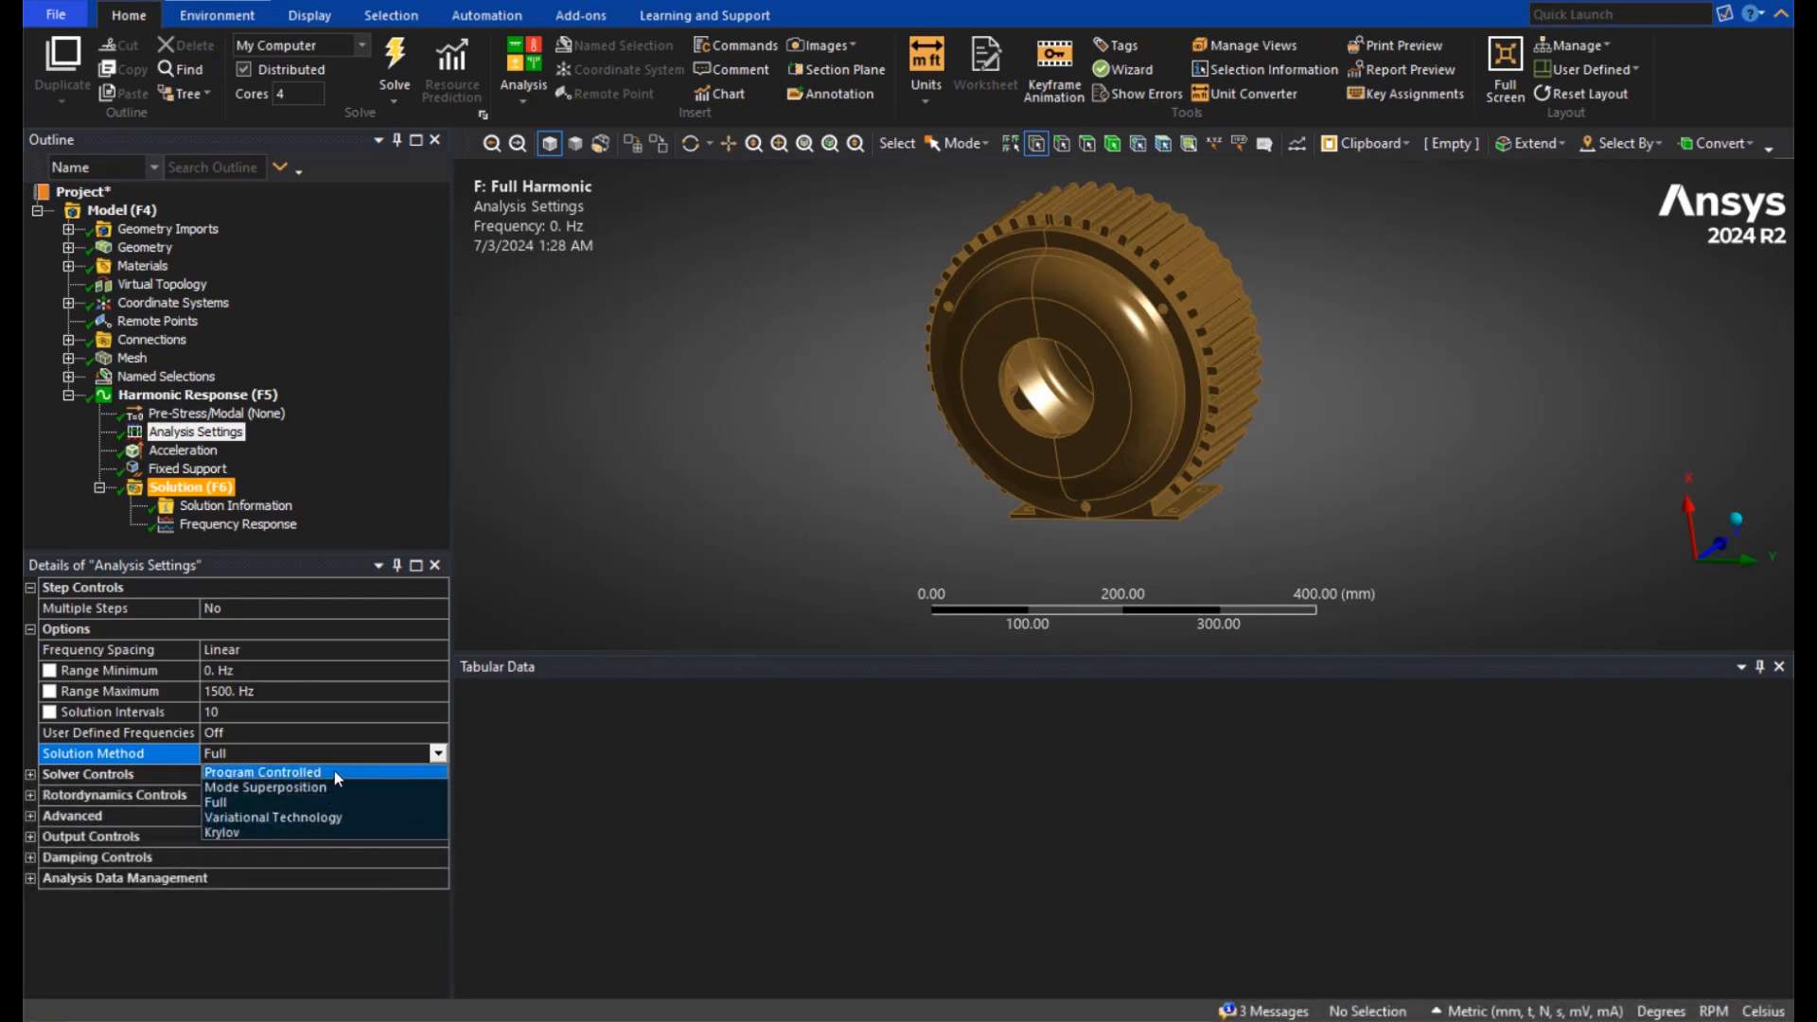
pyautogui.click(682, 605)
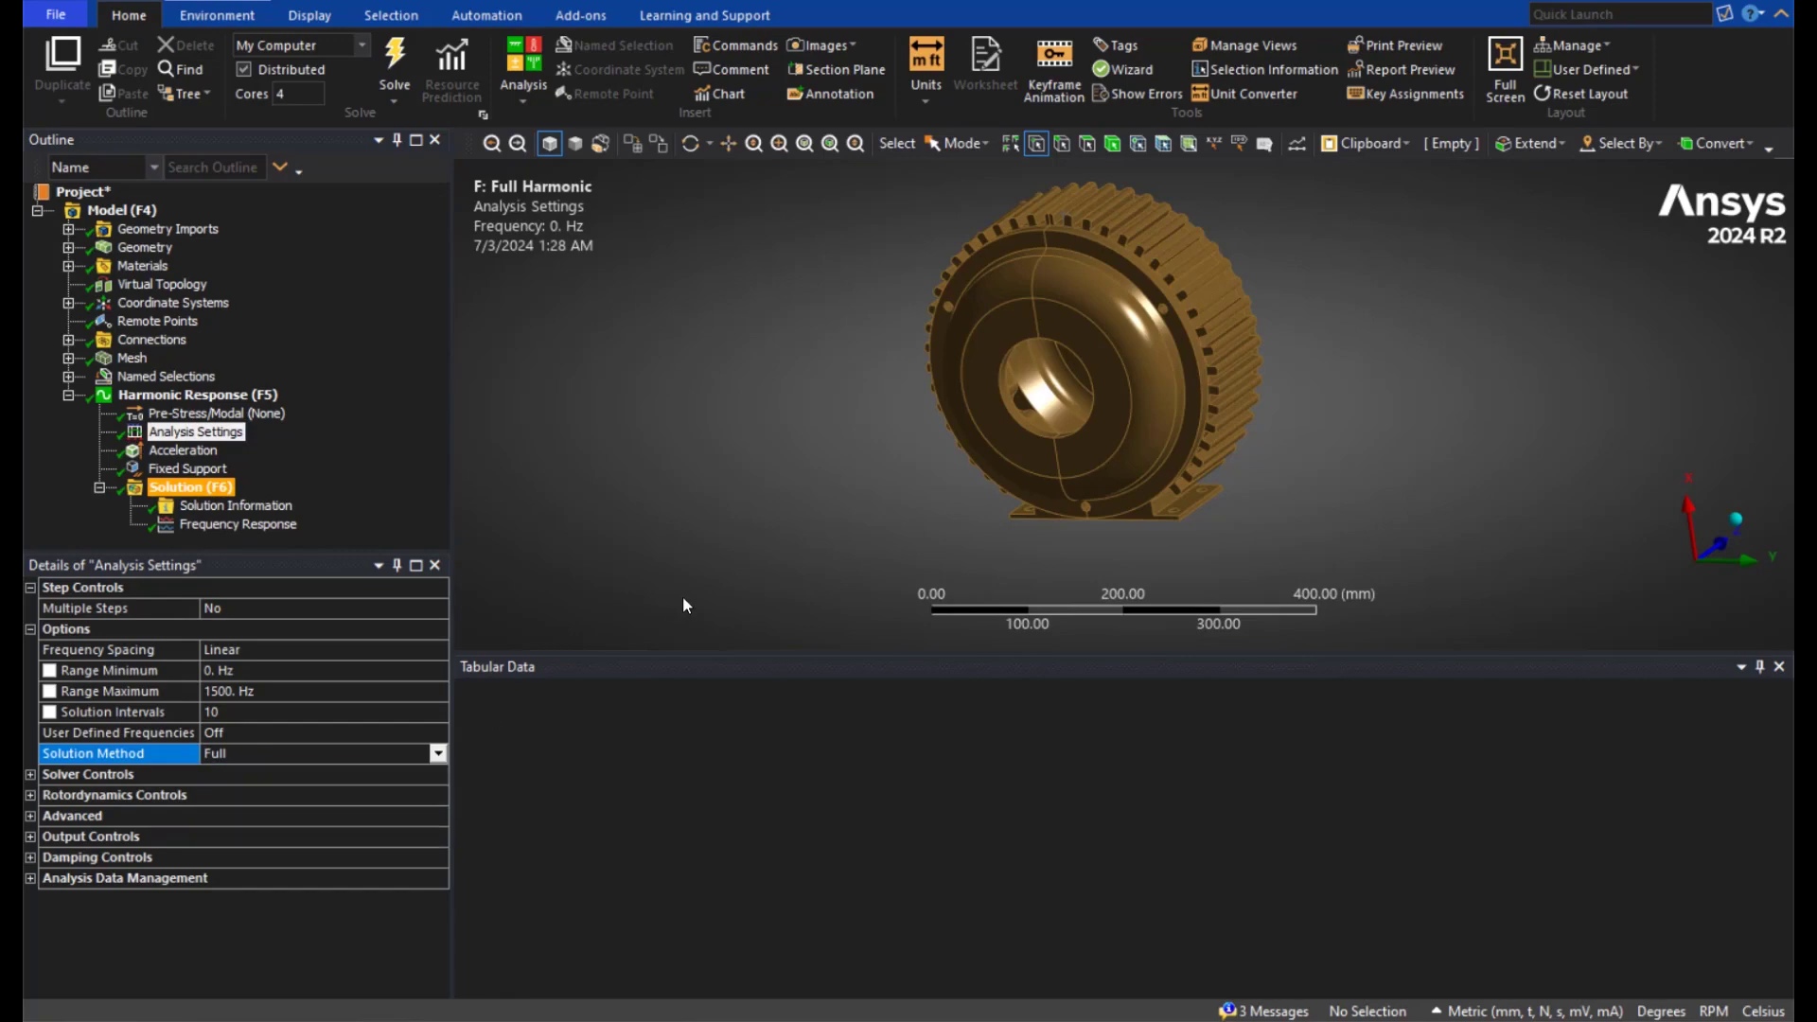
pyautogui.click(109, 778)
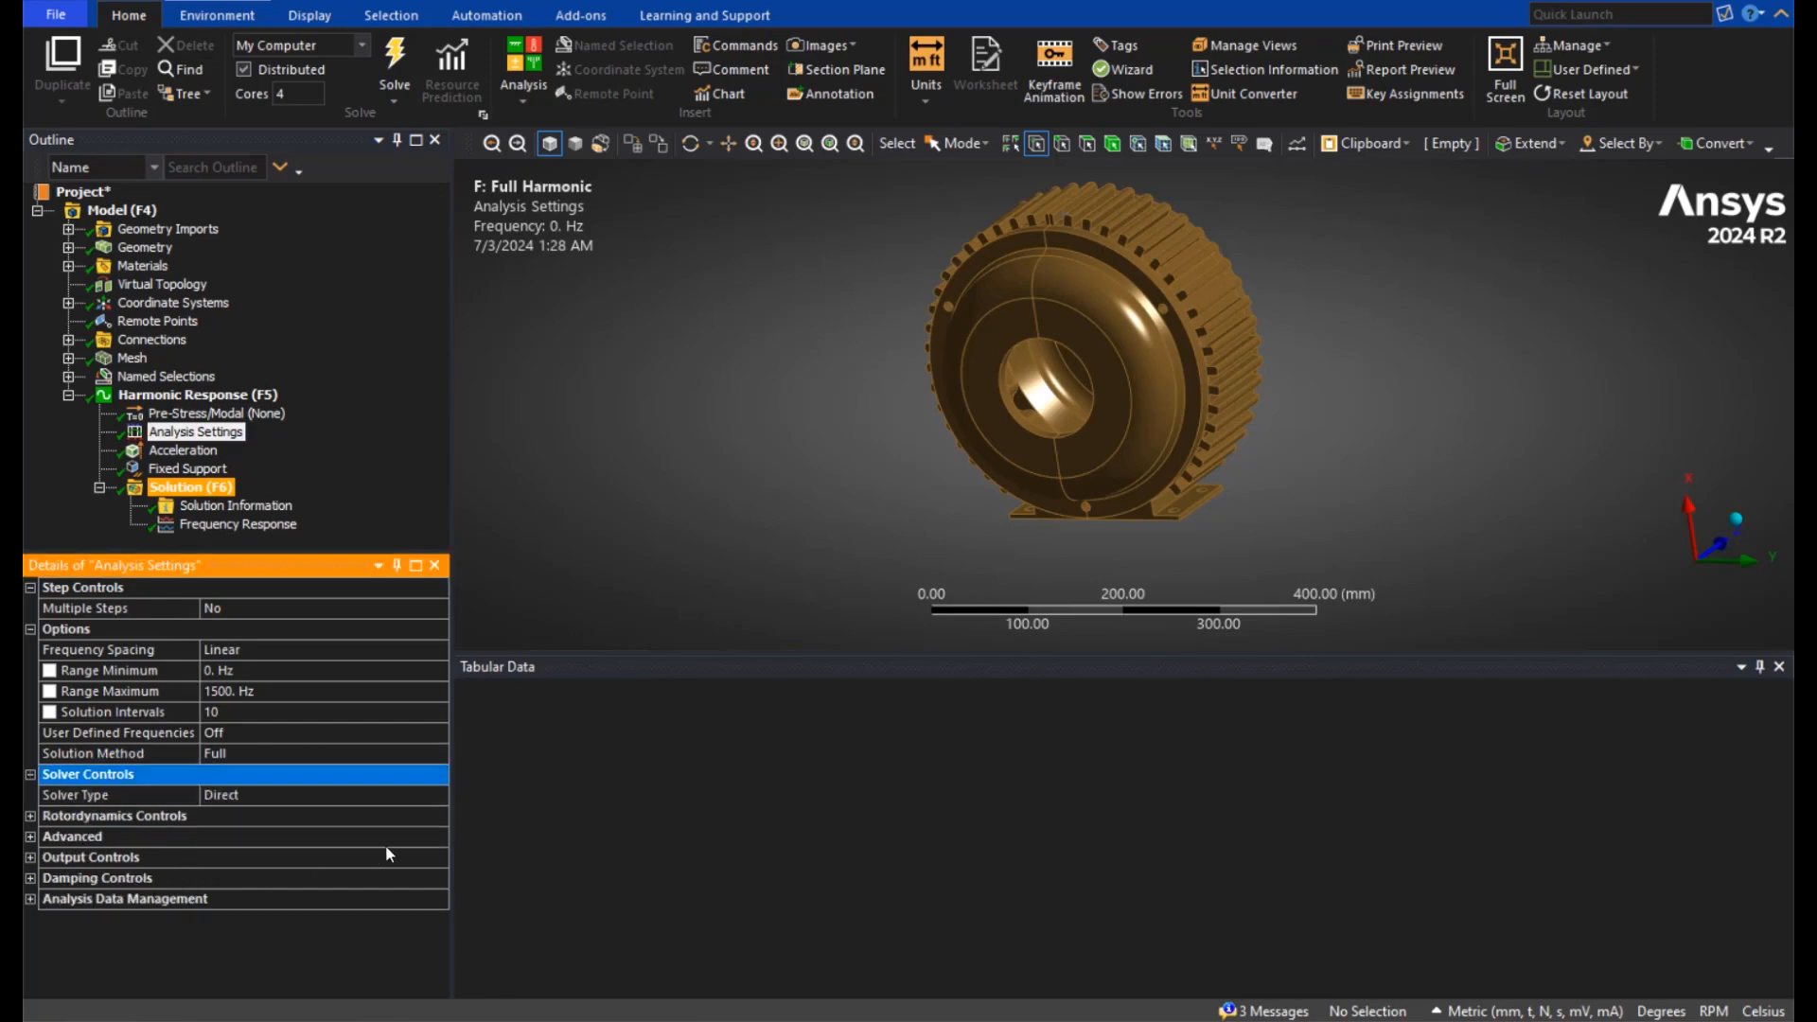
pyautogui.click(355, 794)
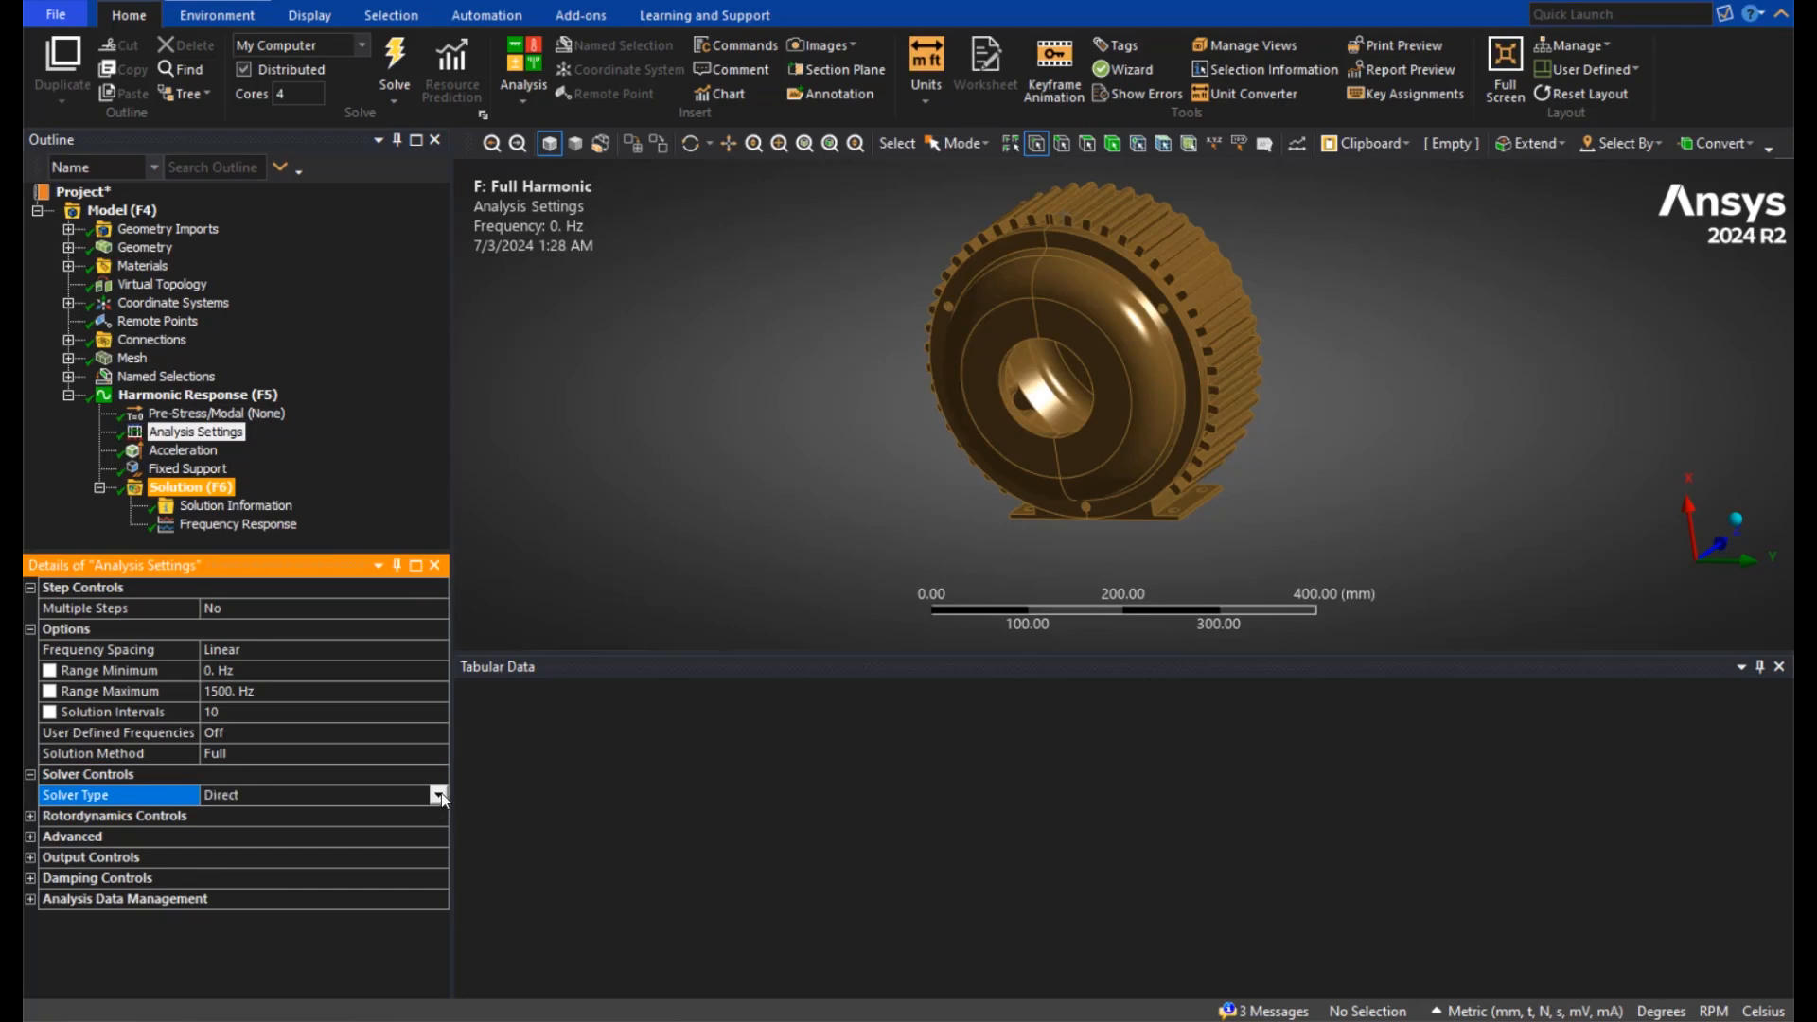
pyautogui.click(439, 794)
pyautogui.click(286, 840)
pyautogui.click(438, 793)
pyautogui.click(284, 826)
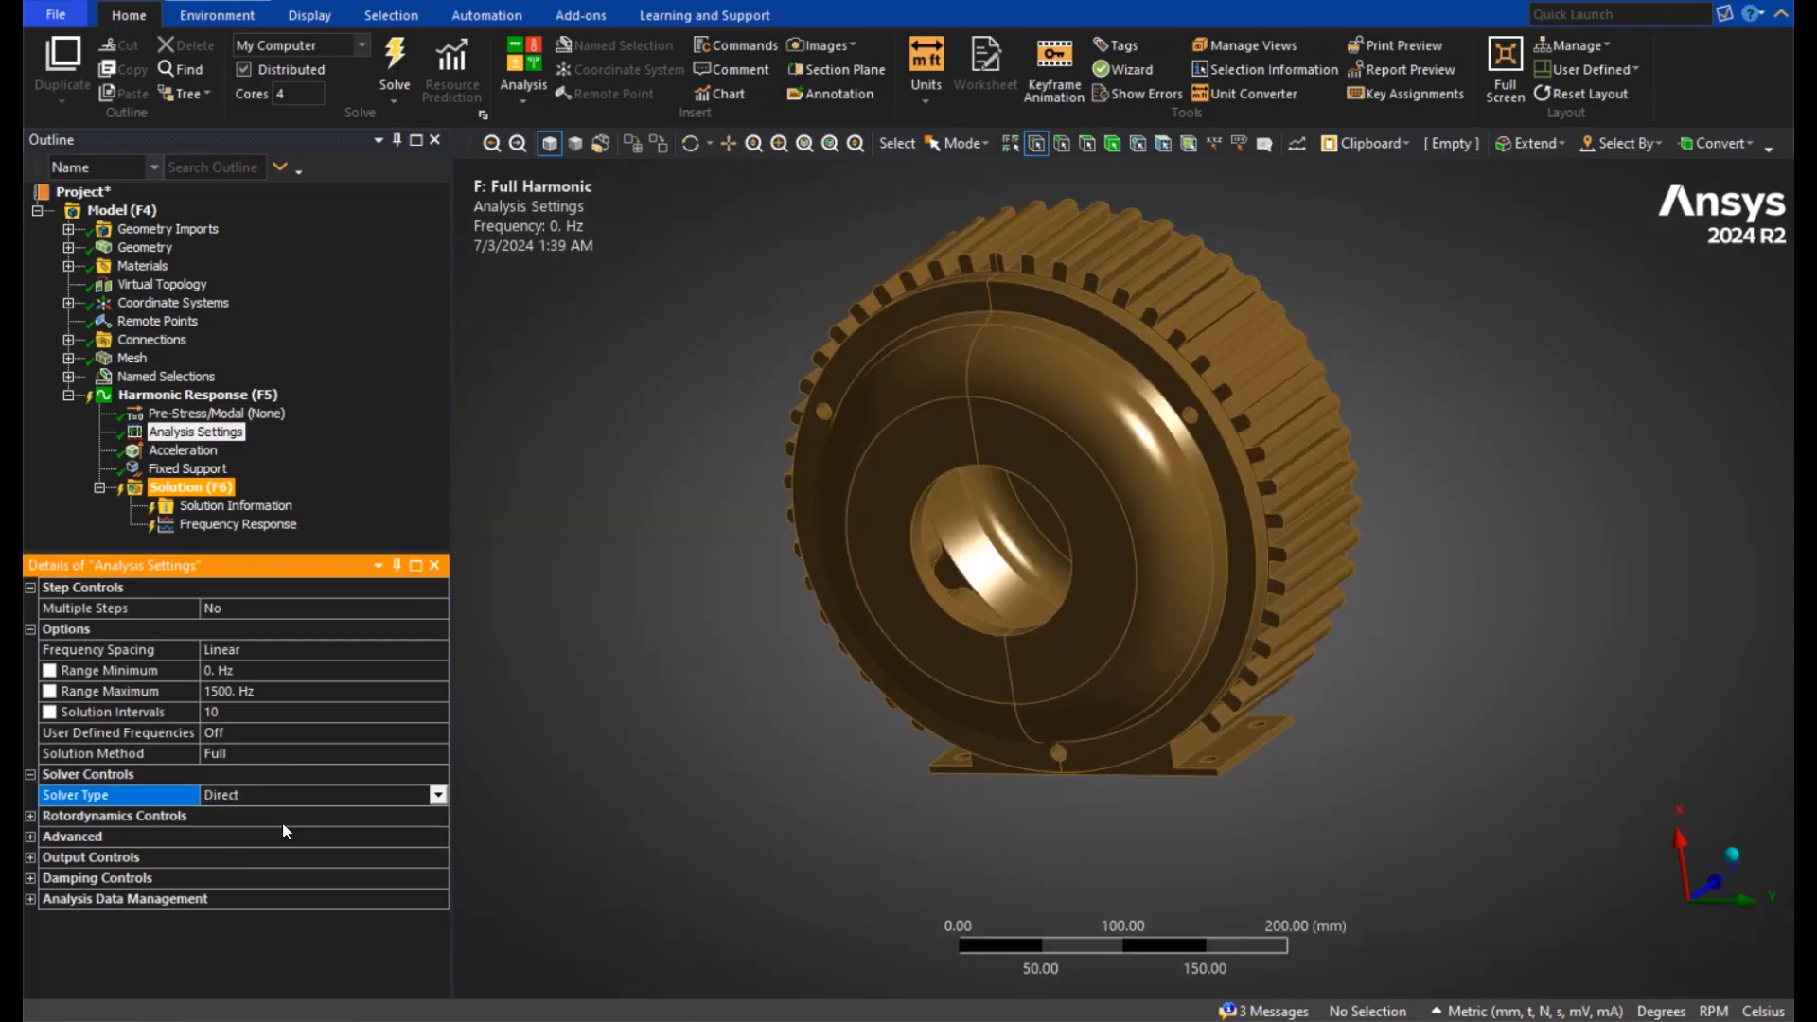
# Change the harmonic solution method to Krylov.
pyautogui.click(284, 751)
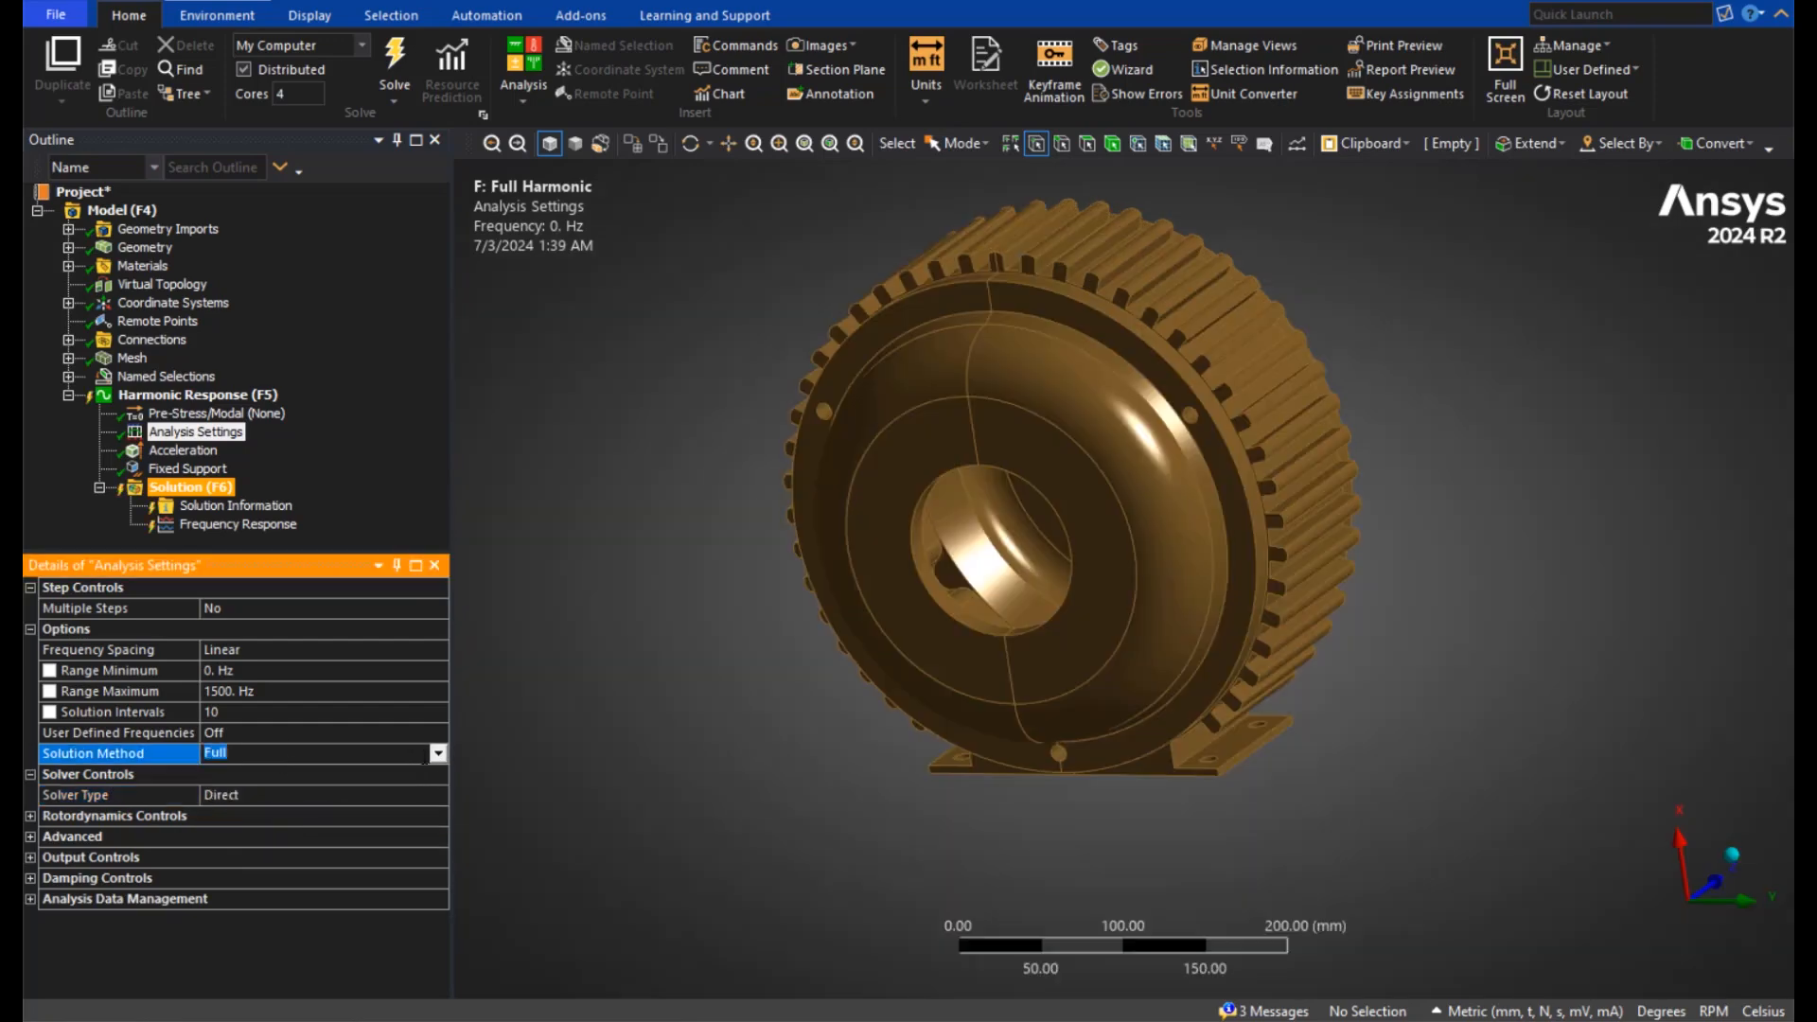
pyautogui.click(439, 753)
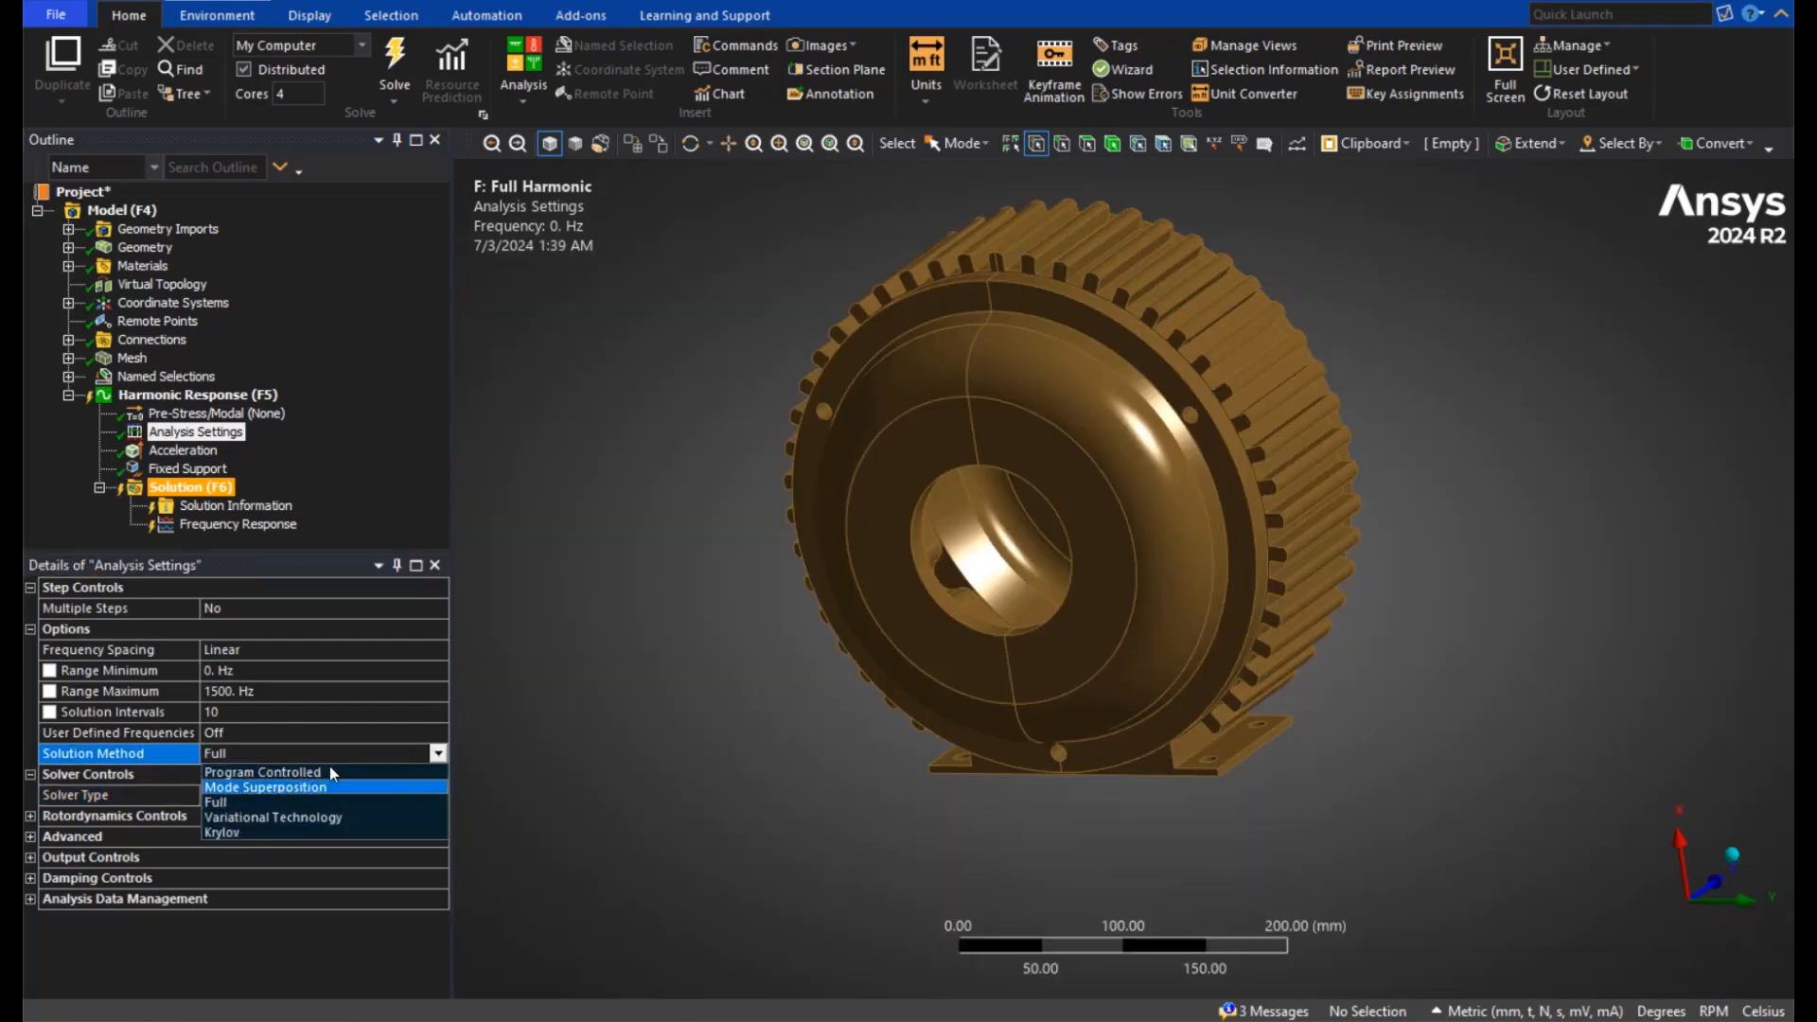
pyautogui.click(289, 831)
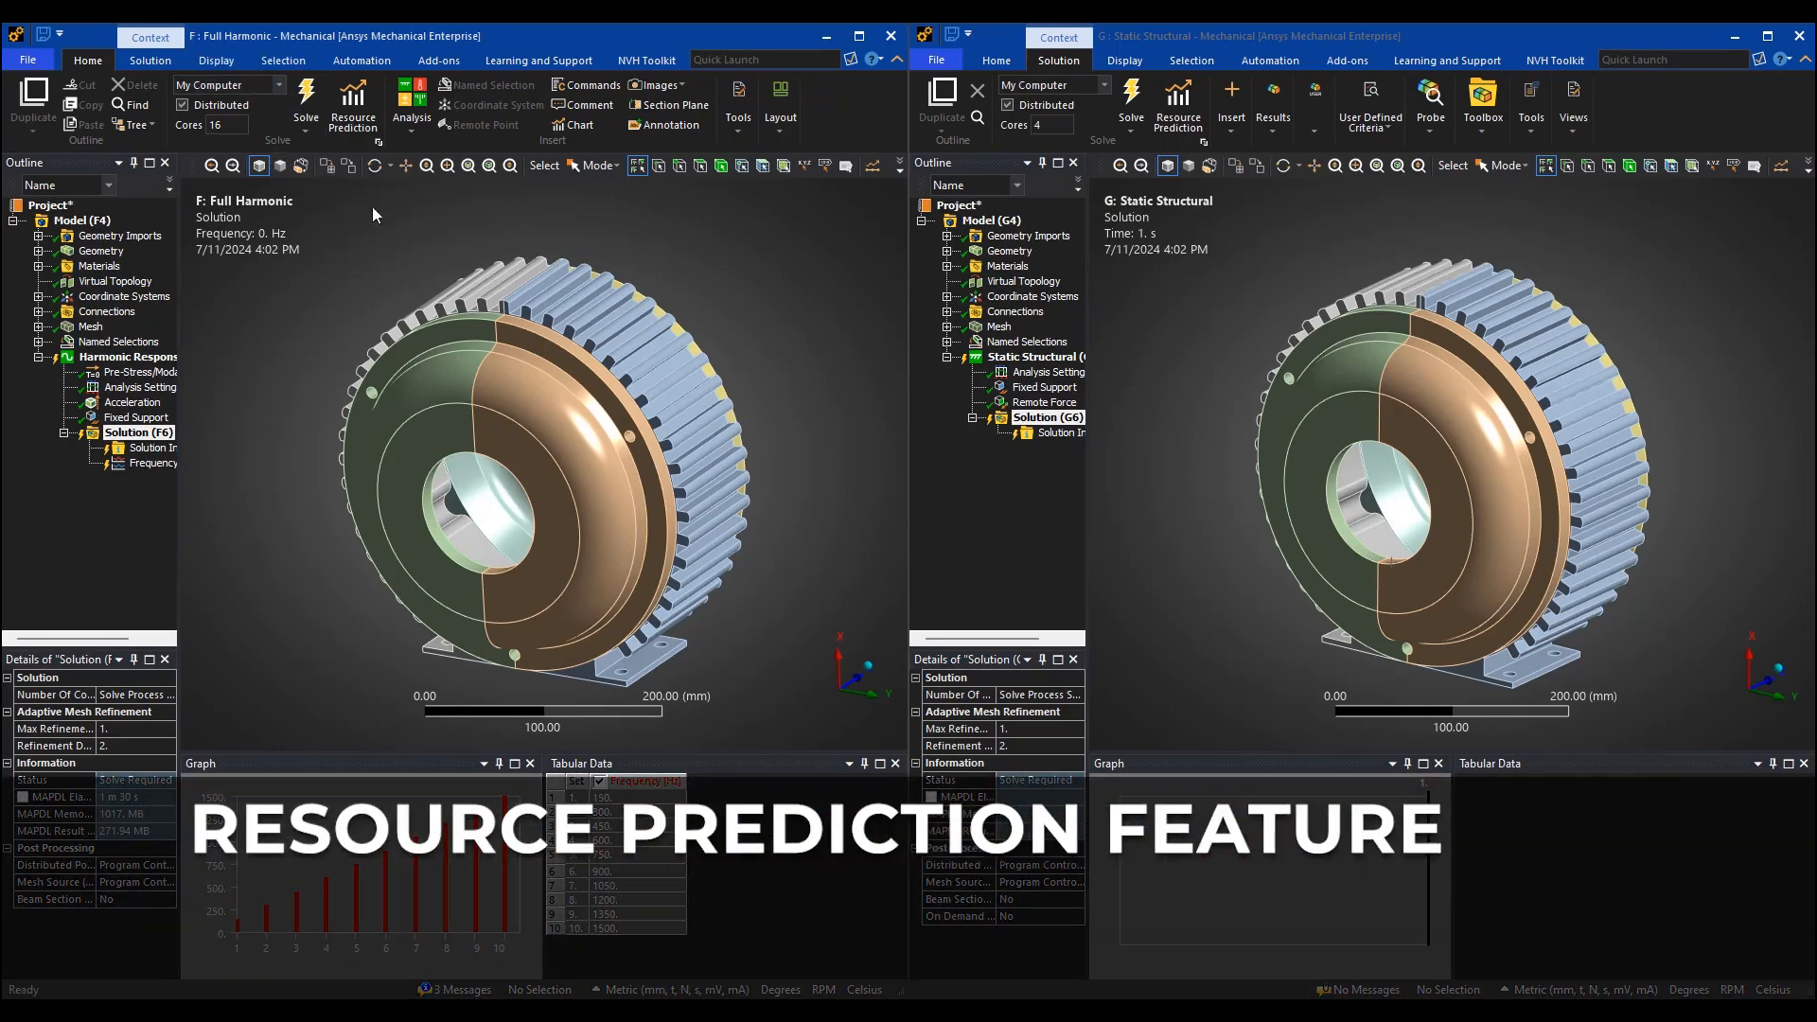
pyautogui.click(353, 106)
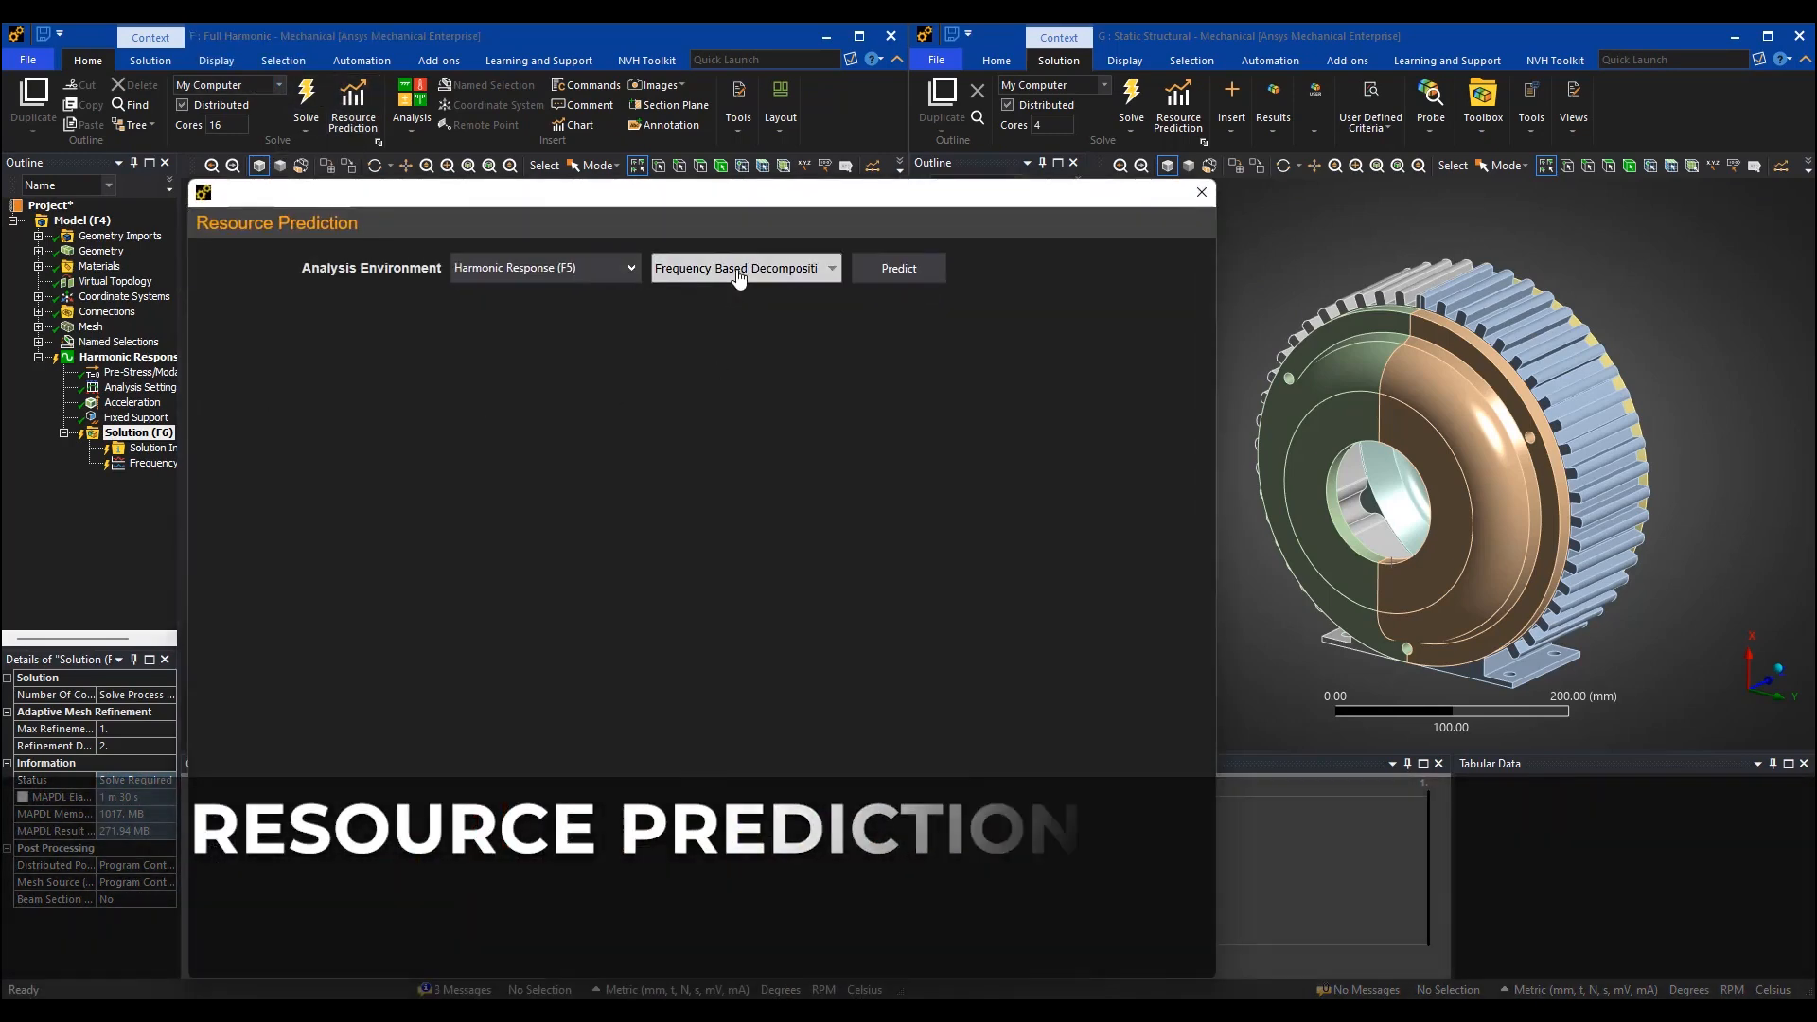
pyautogui.click(746, 268)
pyautogui.click(897, 267)
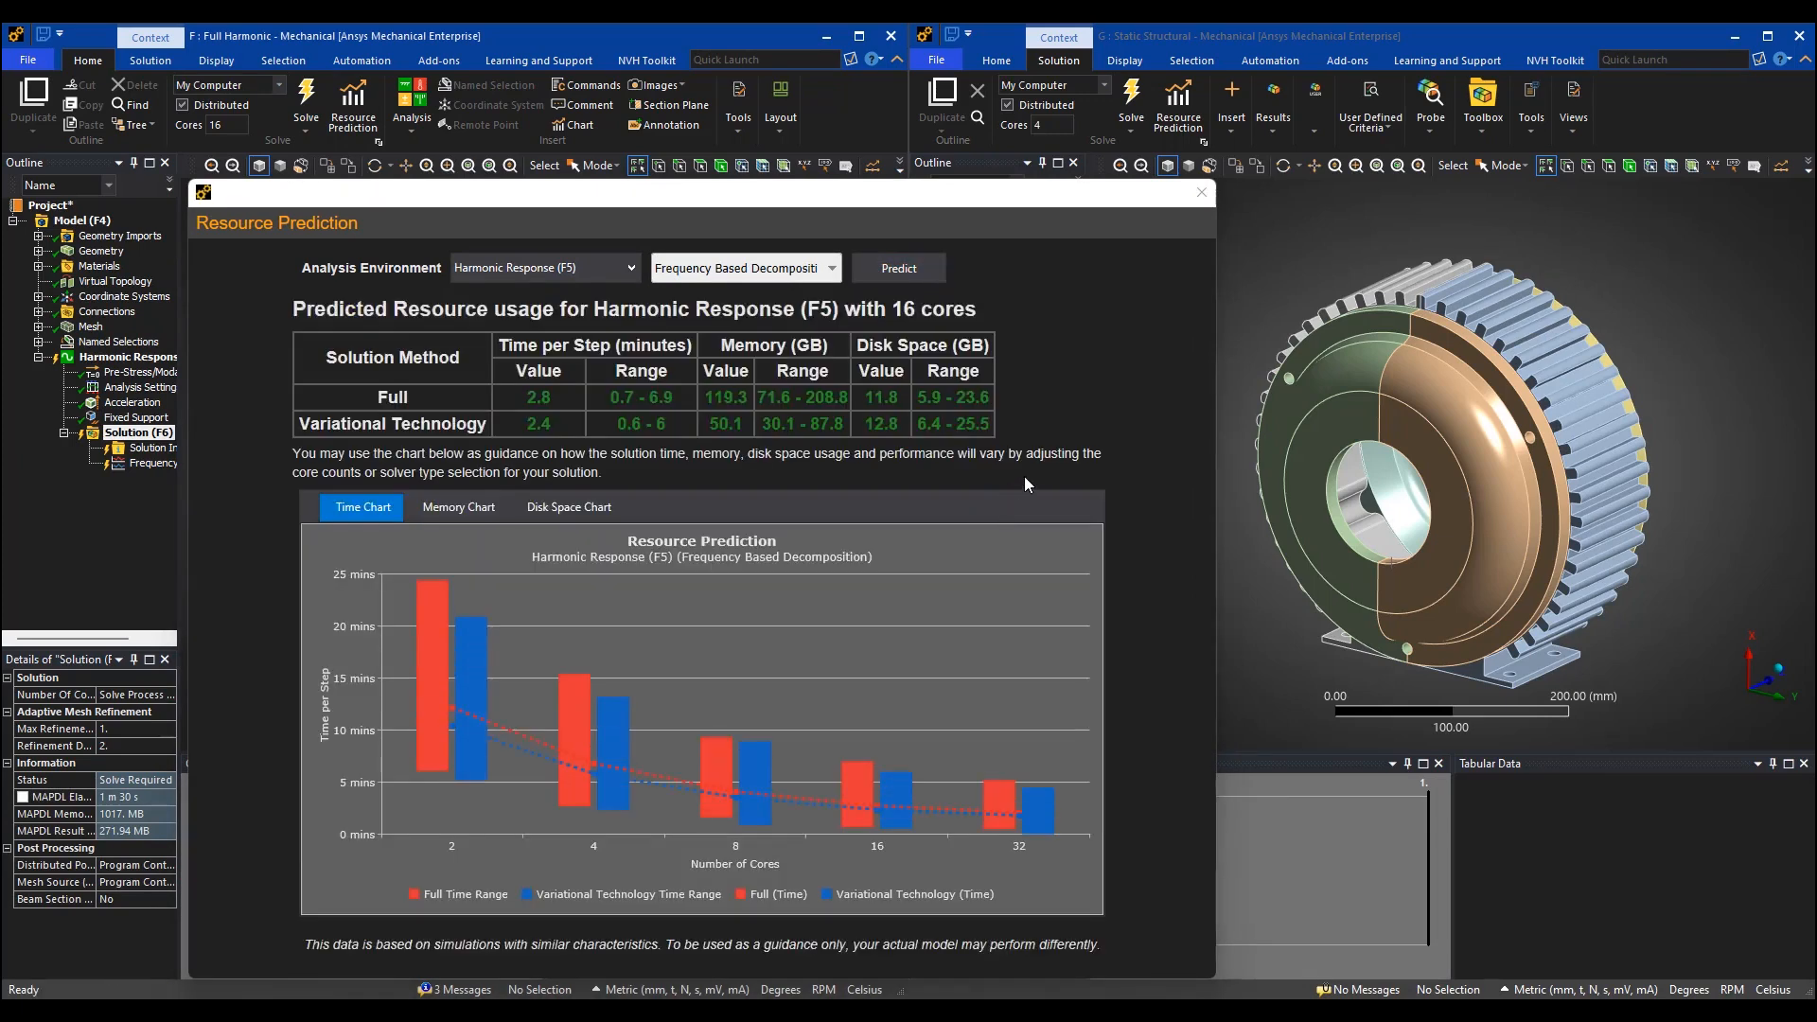
pyautogui.click(459, 508)
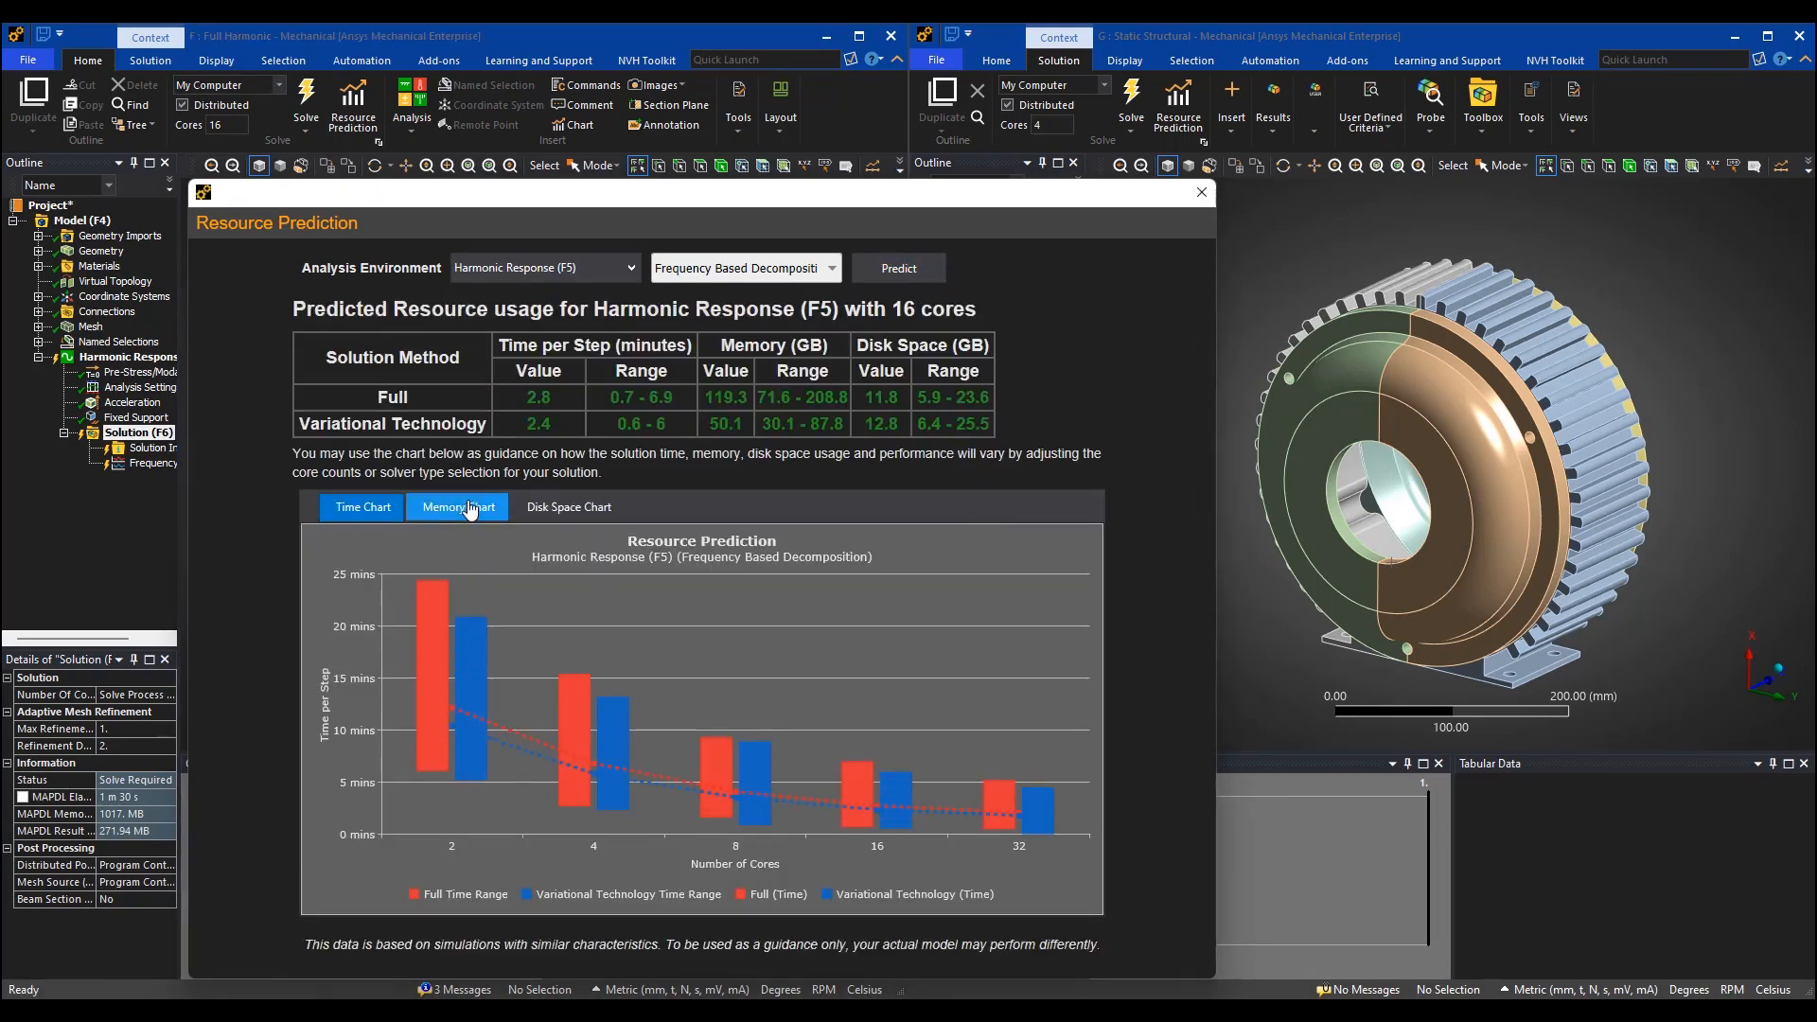
pyautogui.click(550, 510)
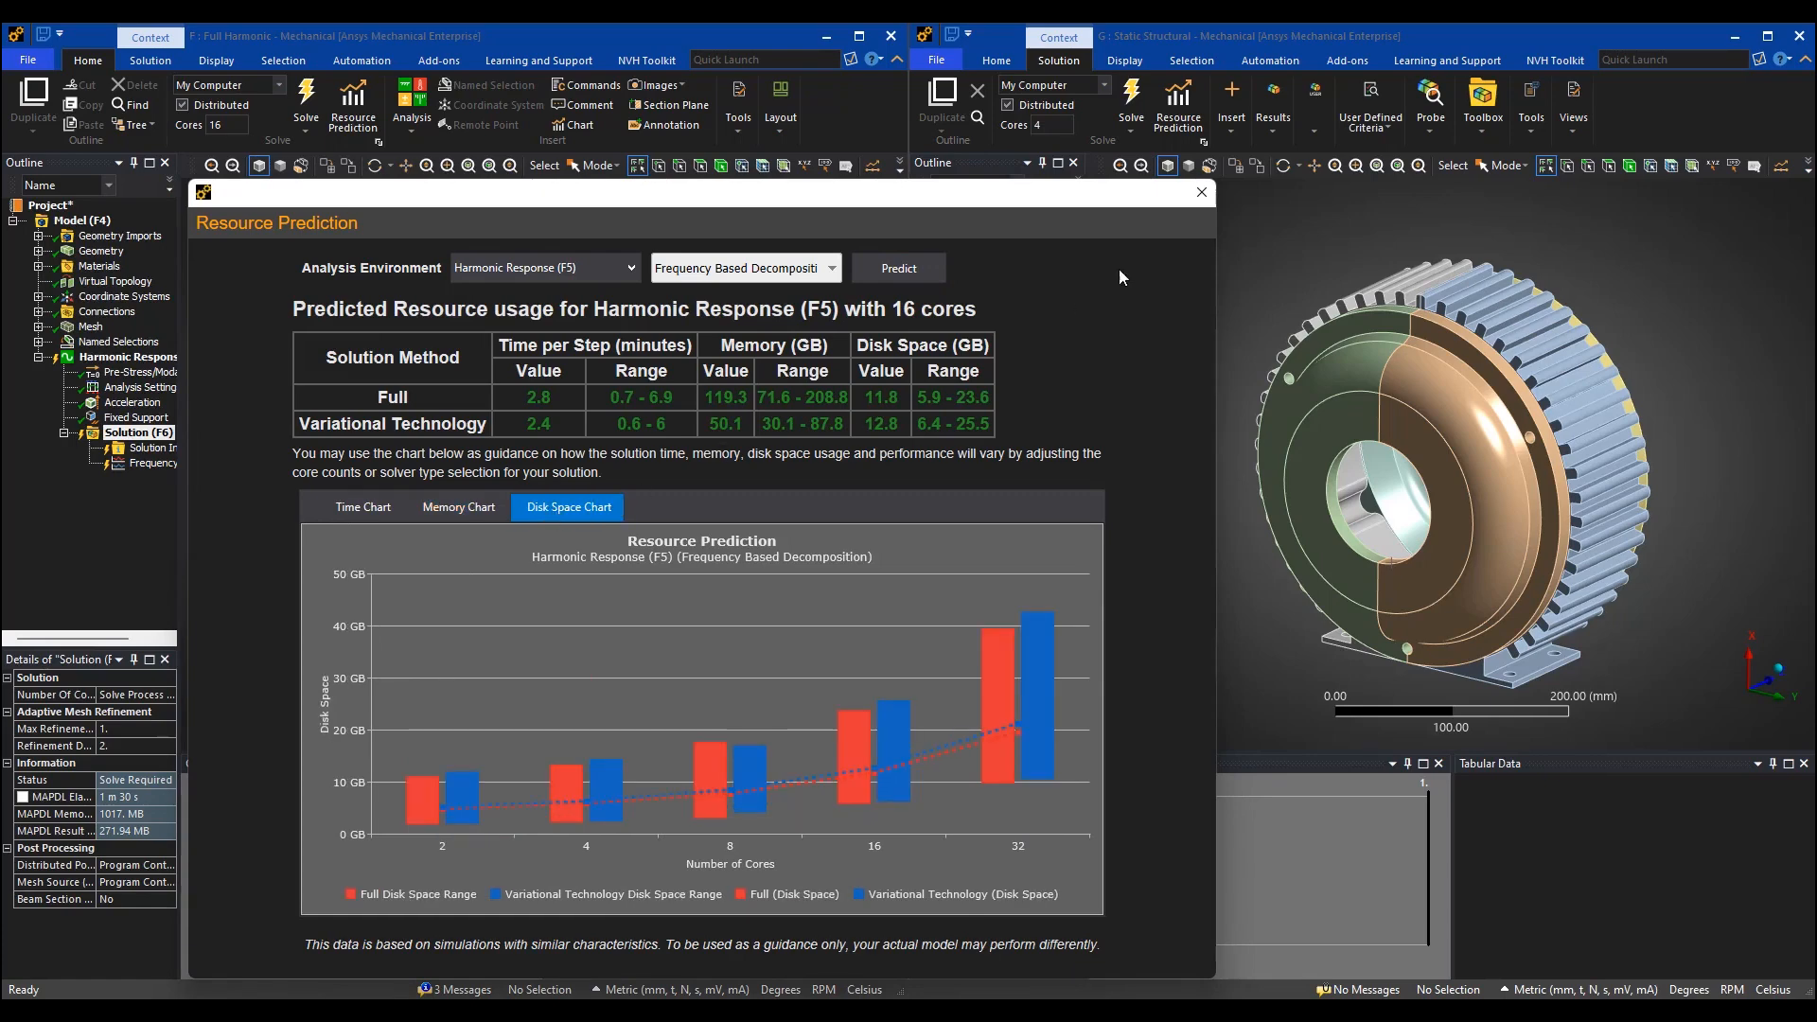
pyautogui.click(1200, 192)
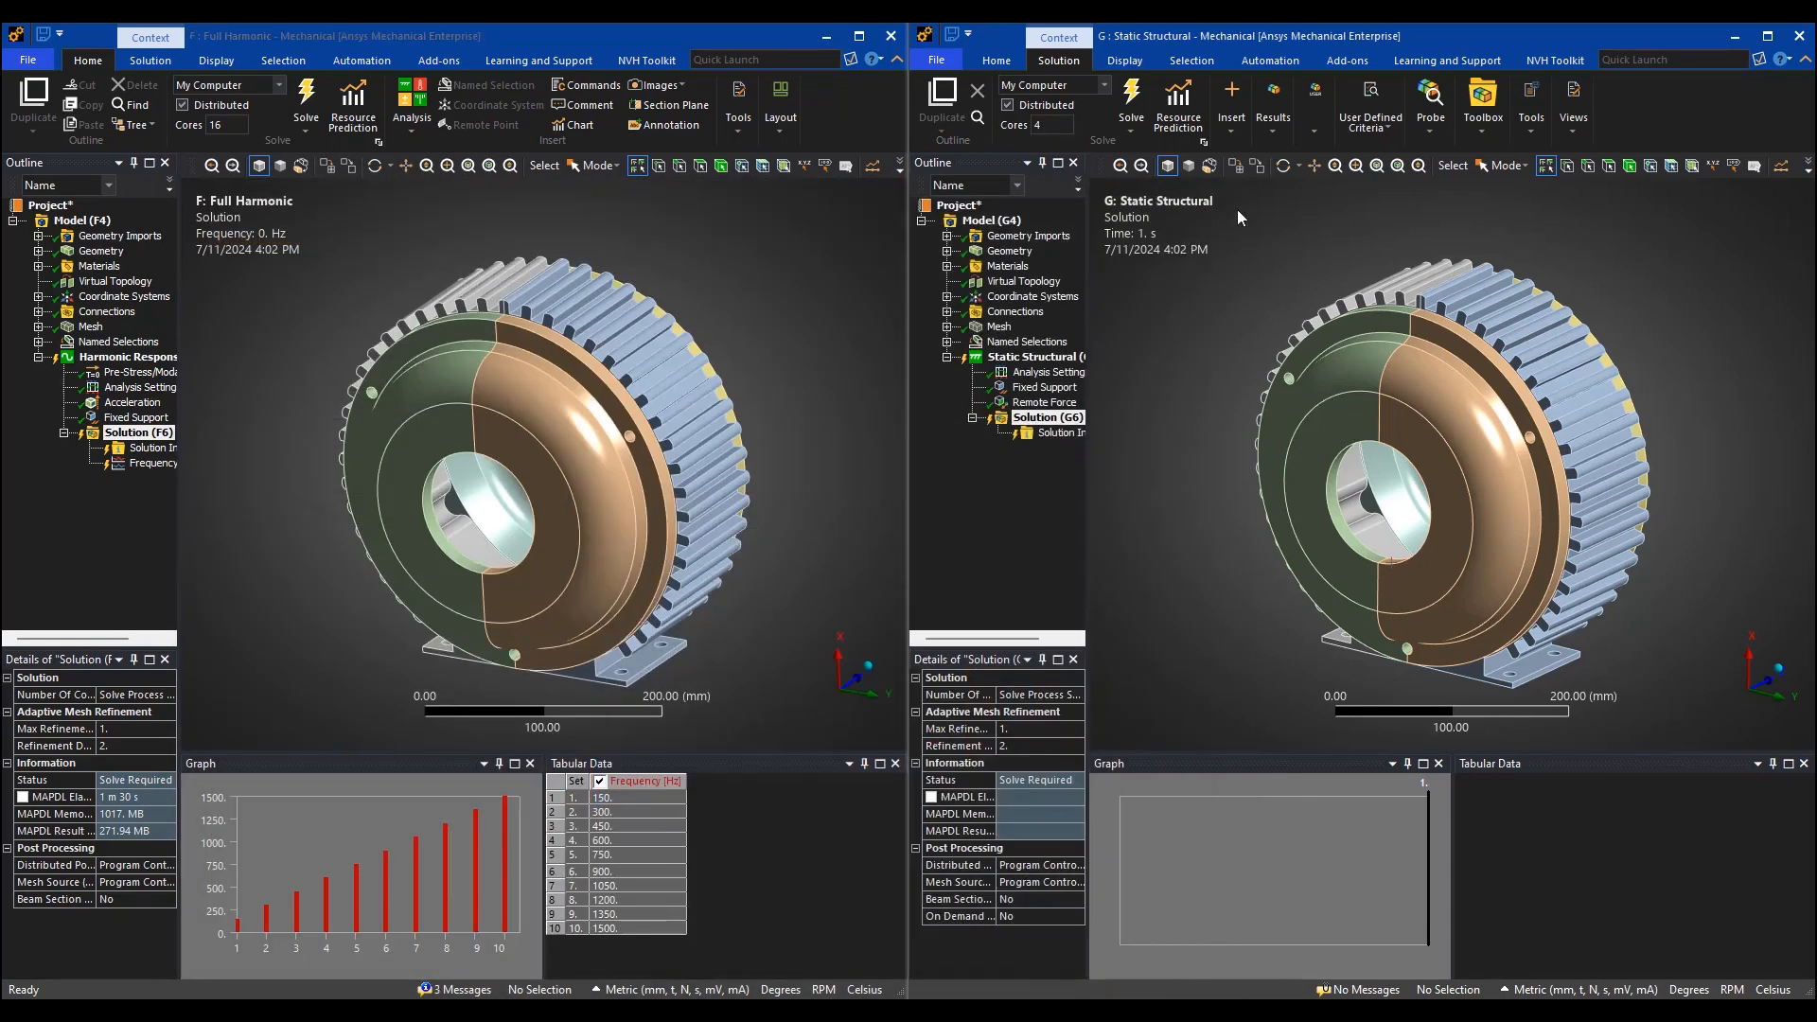
# Run Resource Prediction for the 16-core static structural analysis and show the Direct vs Iterative memory chart.
pyautogui.click(1179, 102)
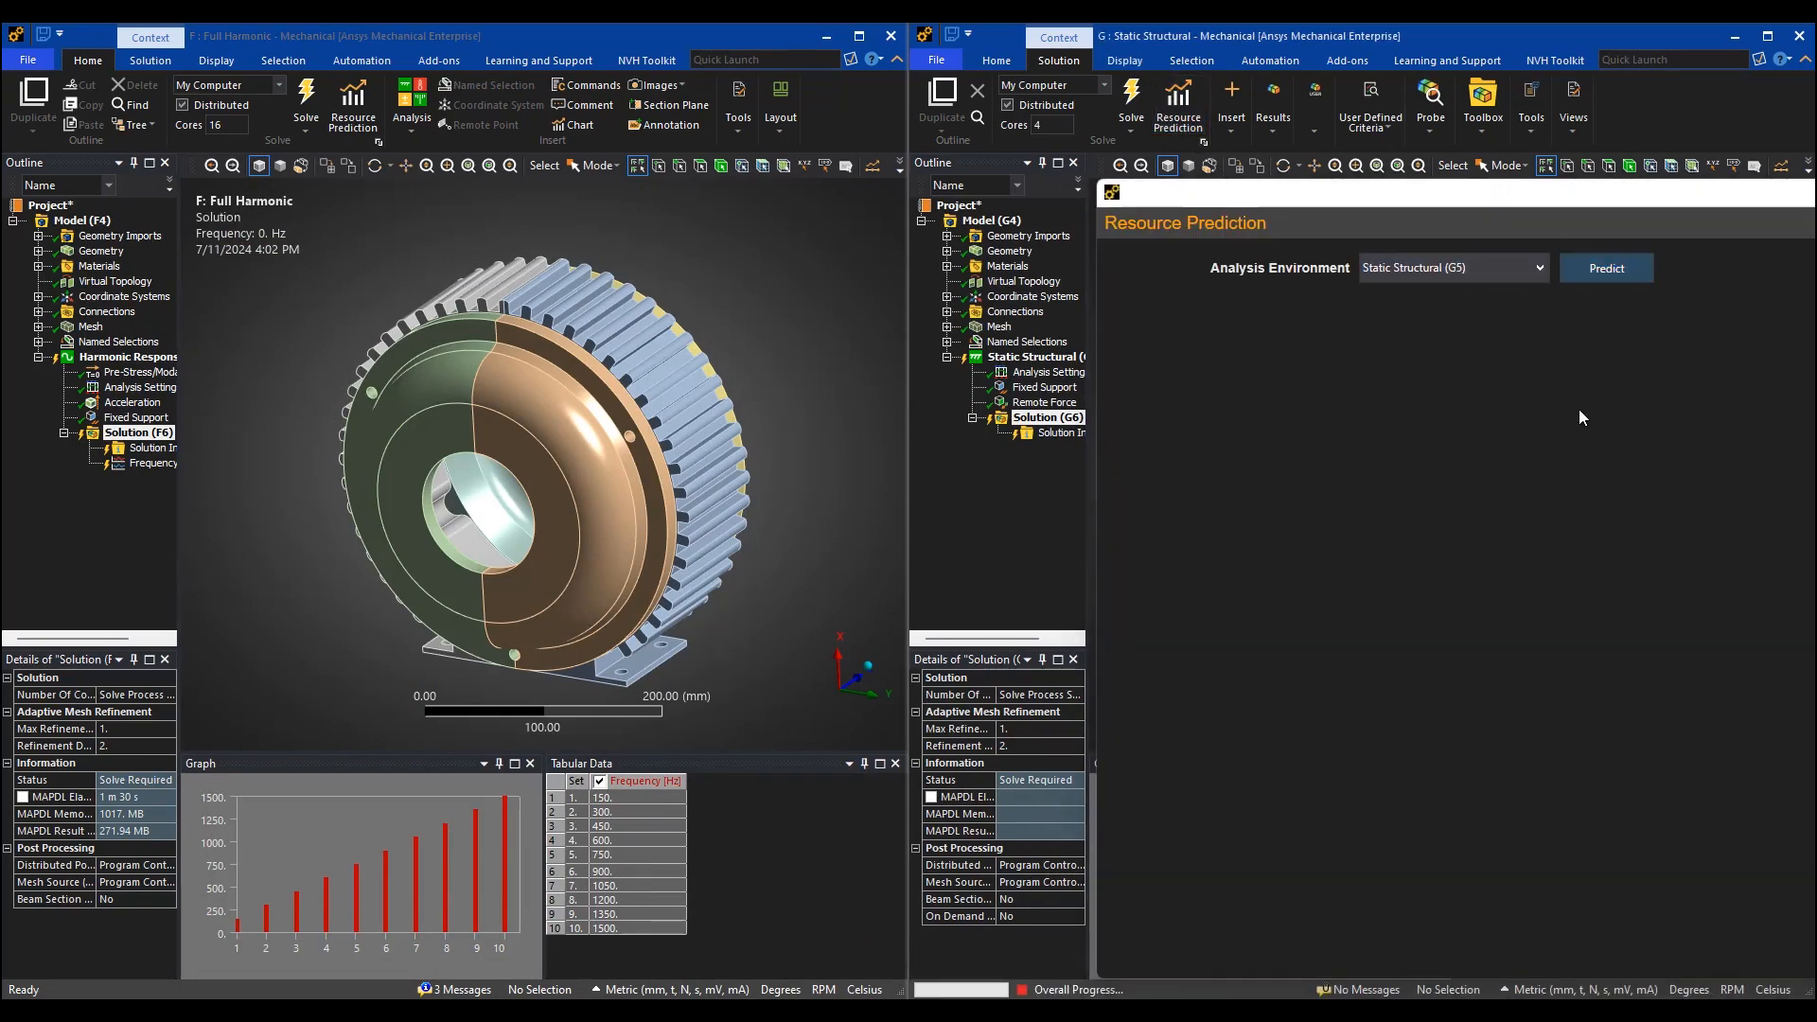
pyautogui.moveTo(1529, 197); pyautogui.dragTo(1103, 165)
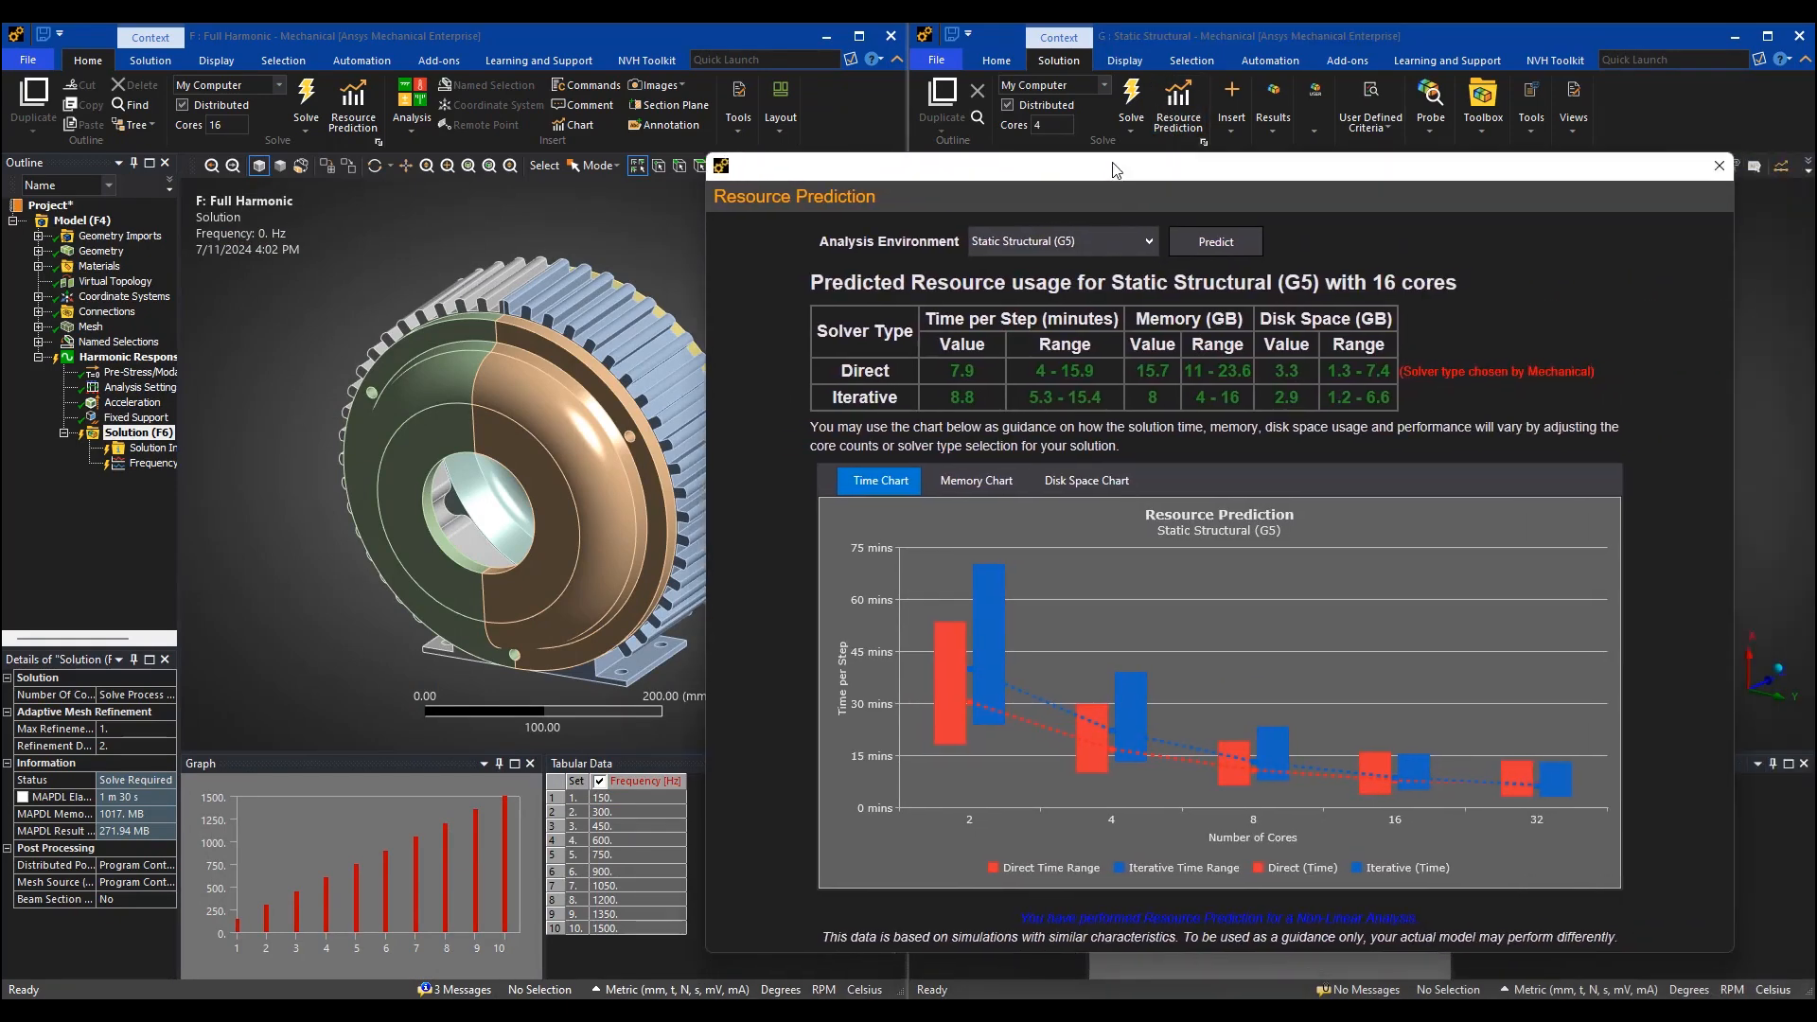
pyautogui.click(945, 477)
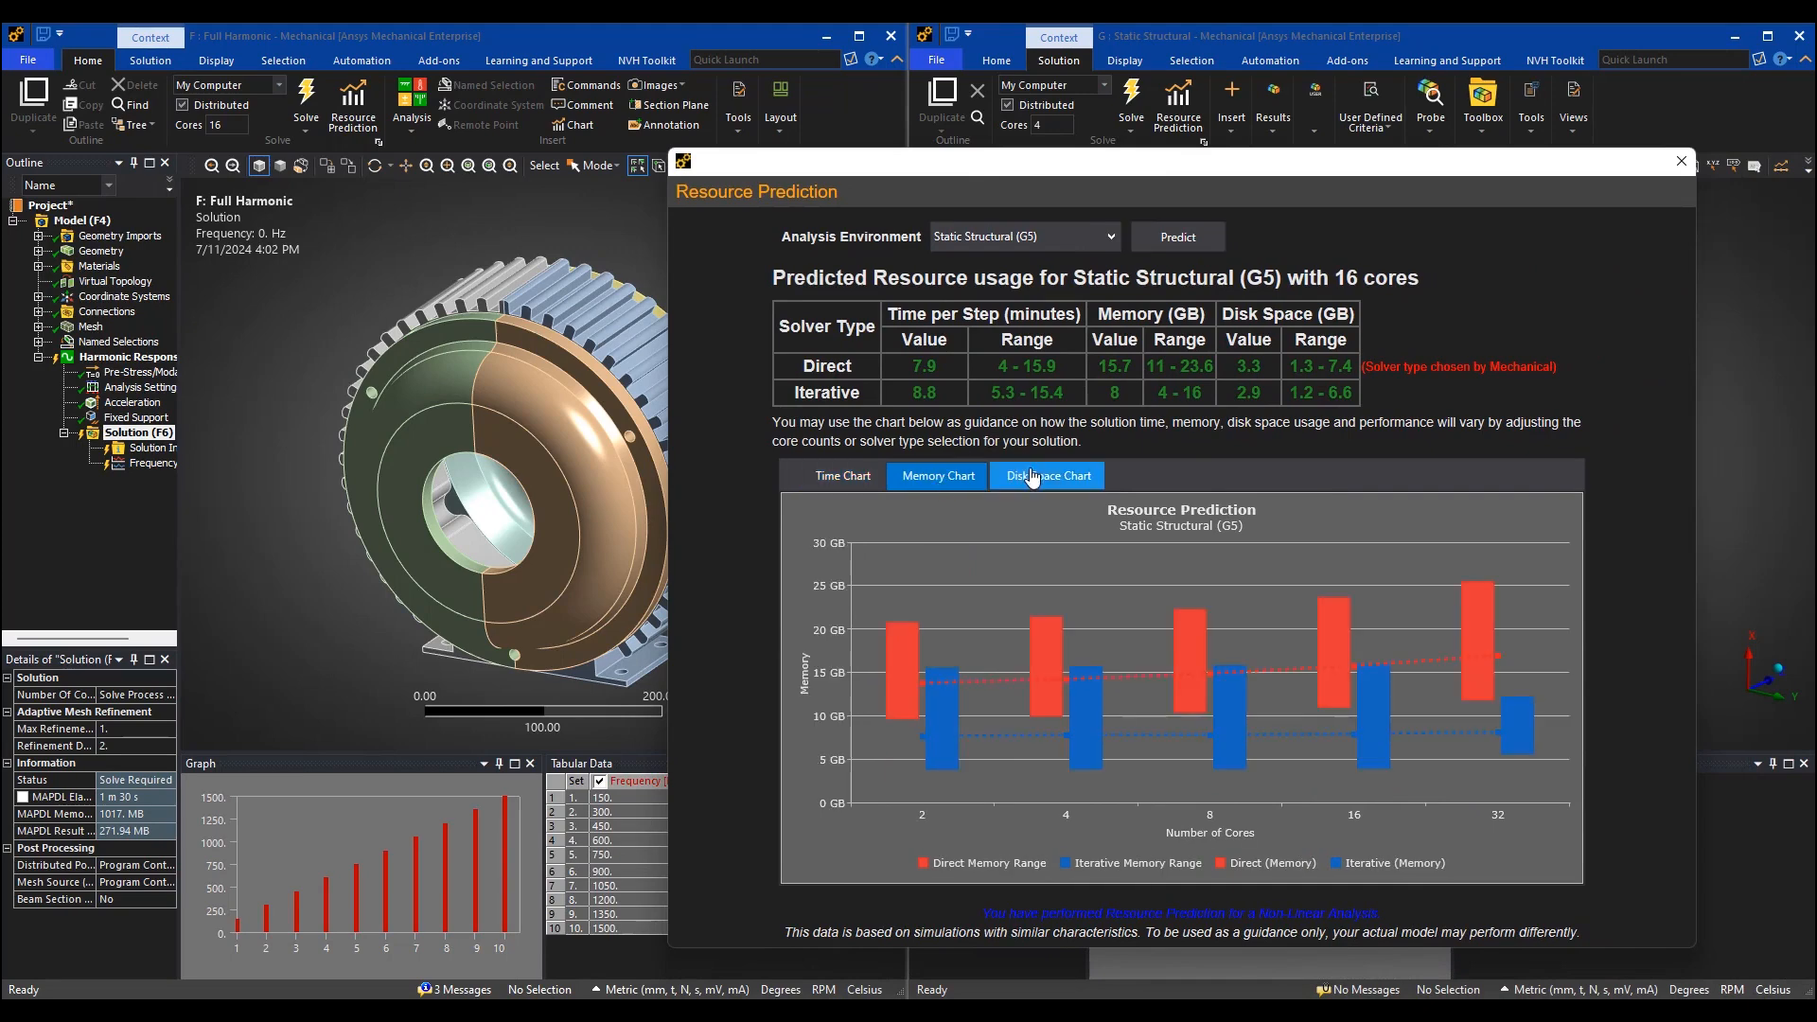